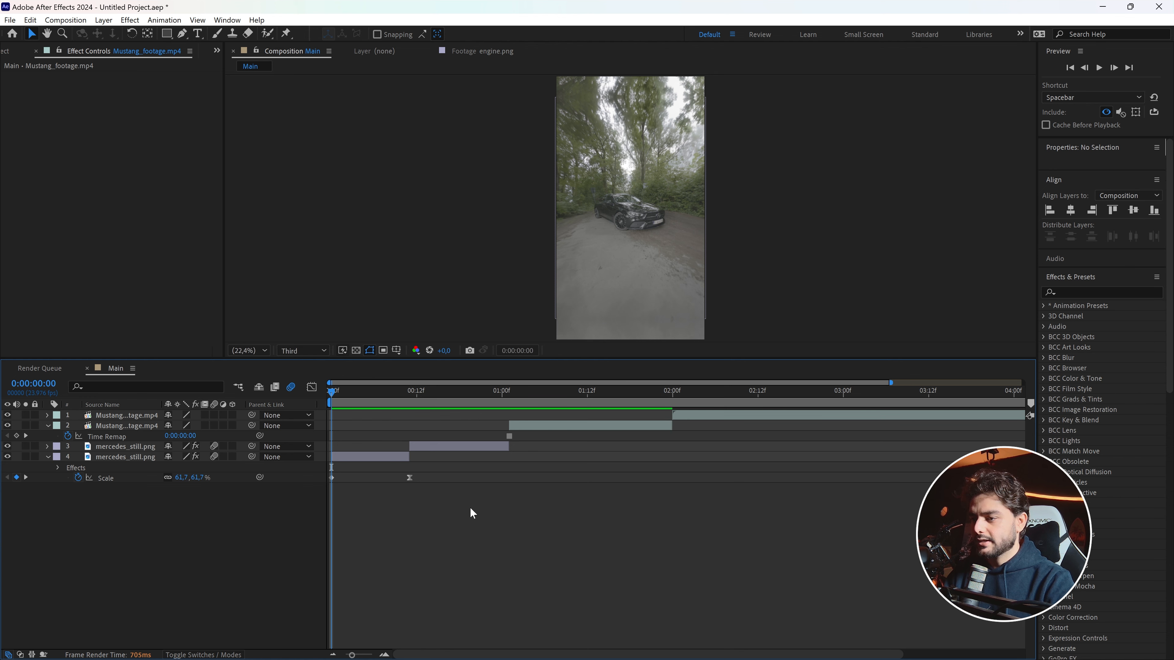
Queue the Mercedes frame at 0:00:00:23 for export as a Photoshop file and return to the Main timeline.
{"action": "left_click_drag", "start_coordinate": [333, 390], "coordinate": [492, 401]}
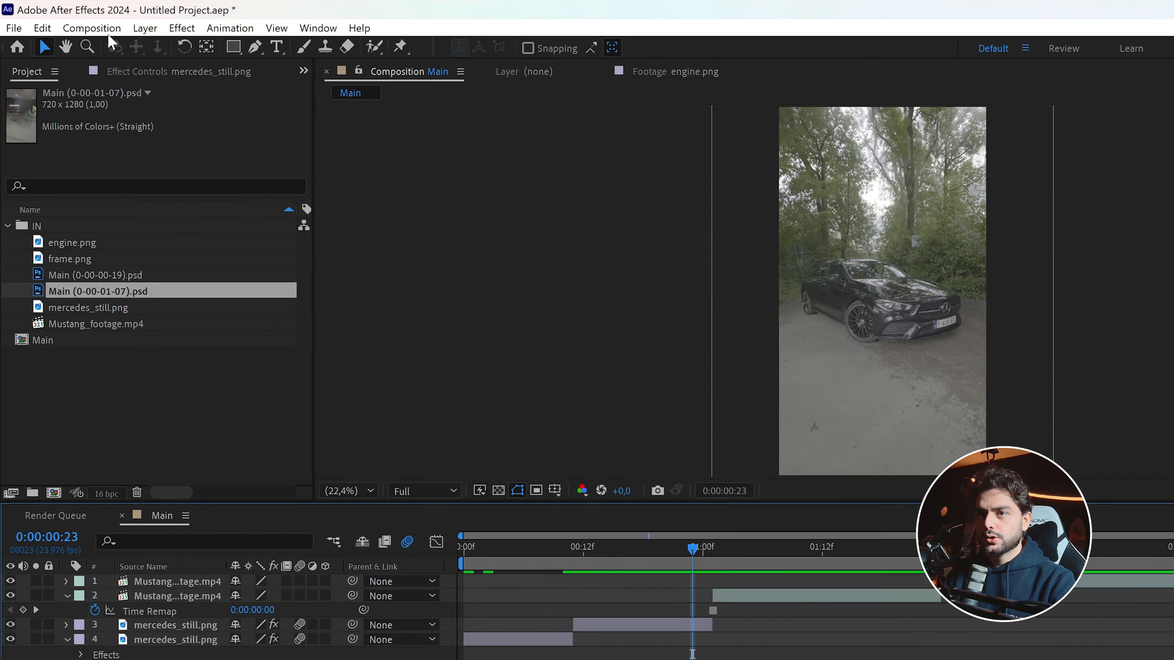
{"action": "left_click", "coordinate": [65, 20]}
{"action": "mouse_move", "coordinate": [218, 334]}
{"action": "left_click", "coordinate": [651, 336]}
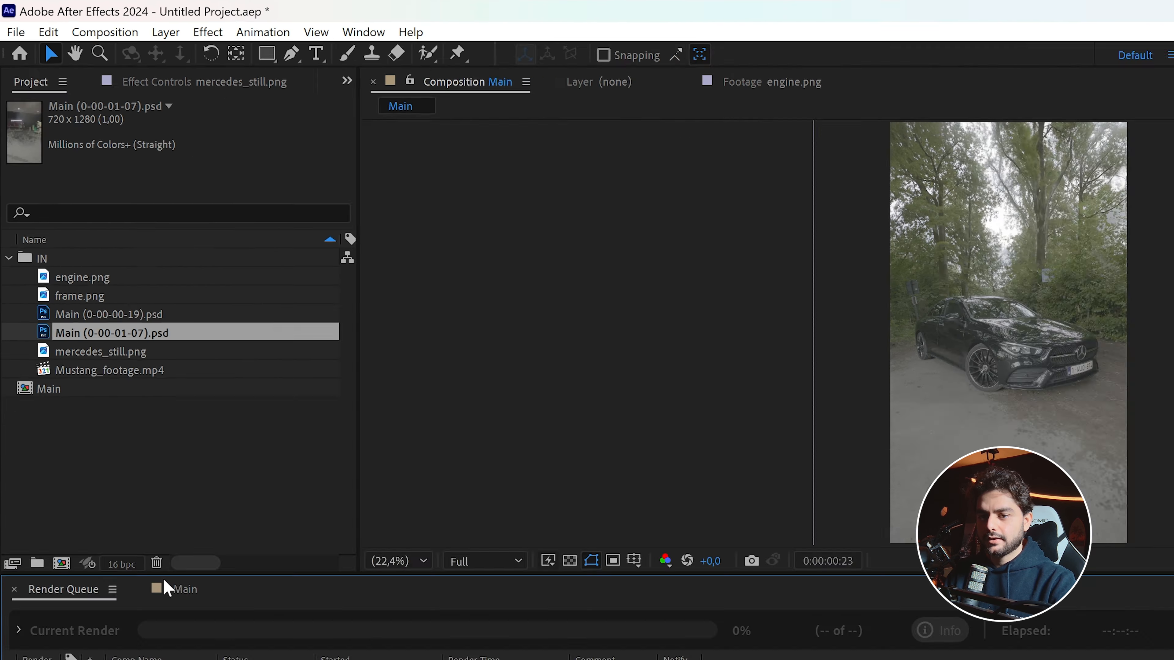
{"action": "left_click", "coordinate": [185, 589]}
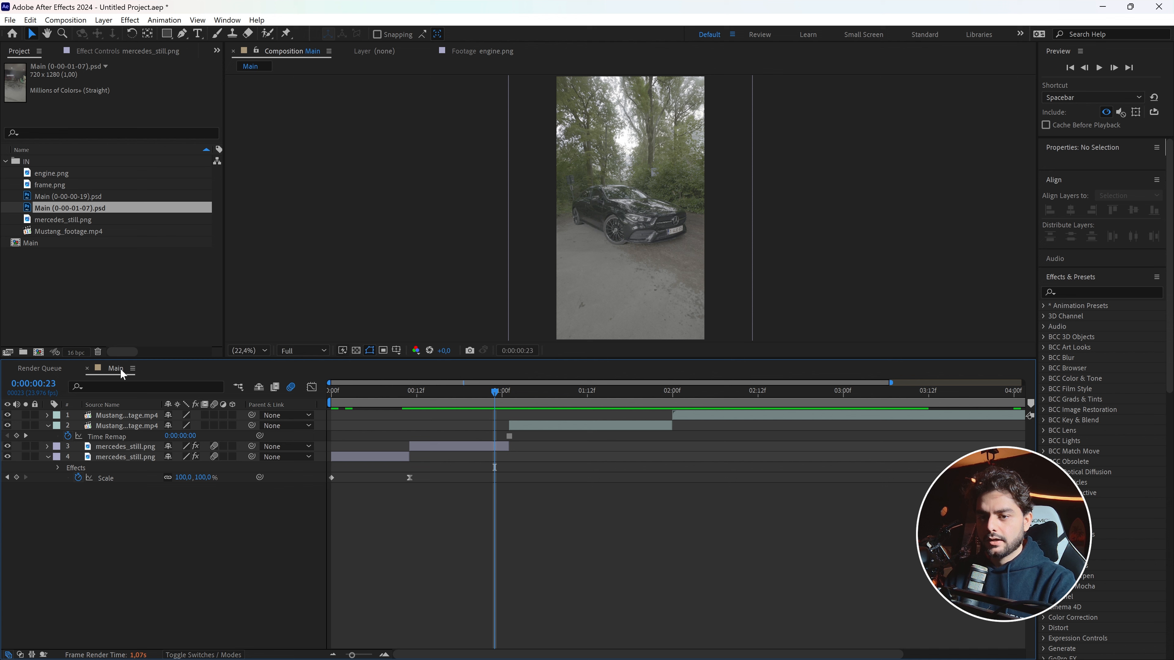
Queue the Mustang frame at 0:00:01:07 as a Photoshop file and render both queued frames.
{"action": "left_click", "coordinate": [542, 430]}
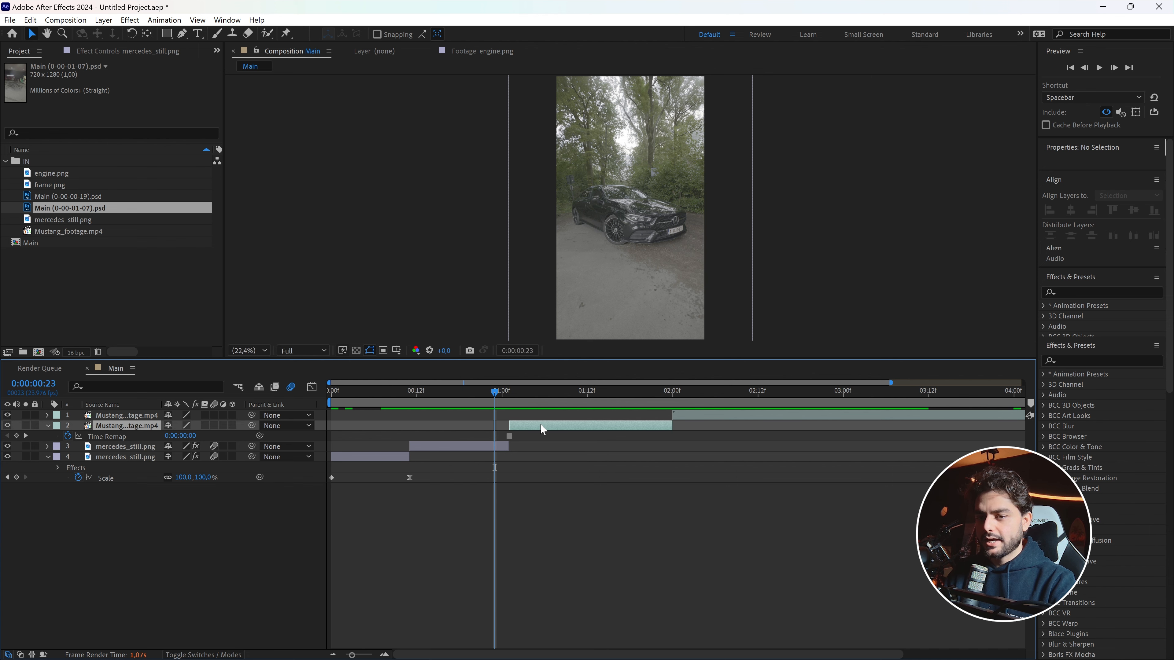
{"action": "left_click", "coordinate": [550, 392]}
{"action": "left_click", "coordinate": [75, 21]}
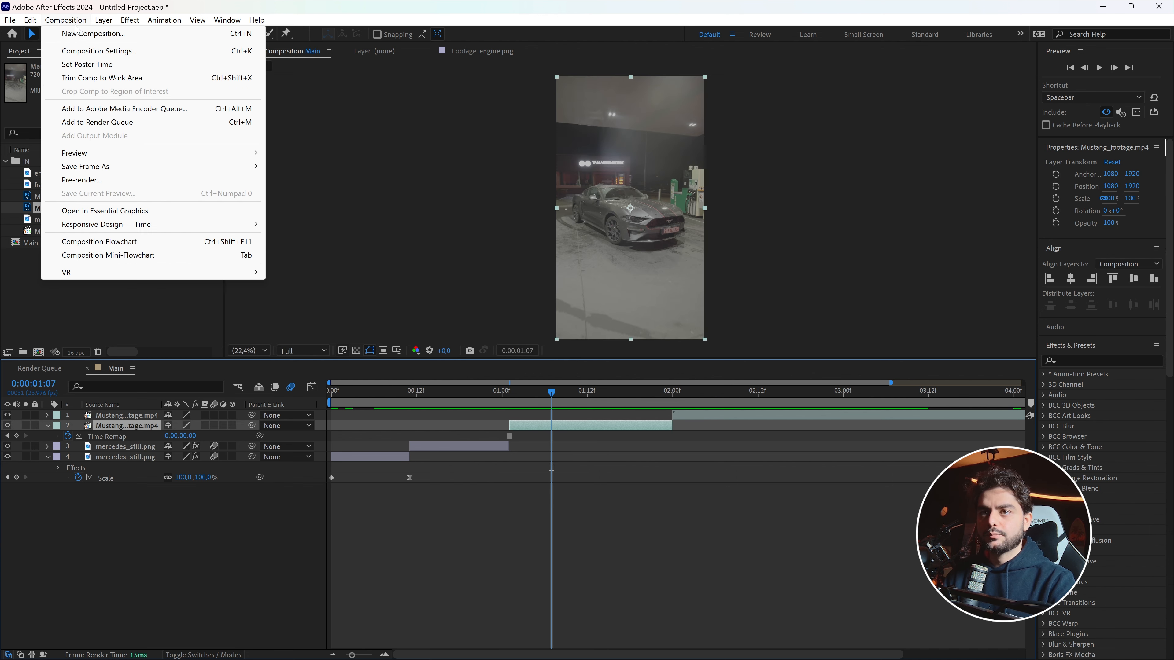
{"action": "mouse_move", "coordinate": [123, 165]}
{"action": "left_click", "coordinate": [294, 163]}
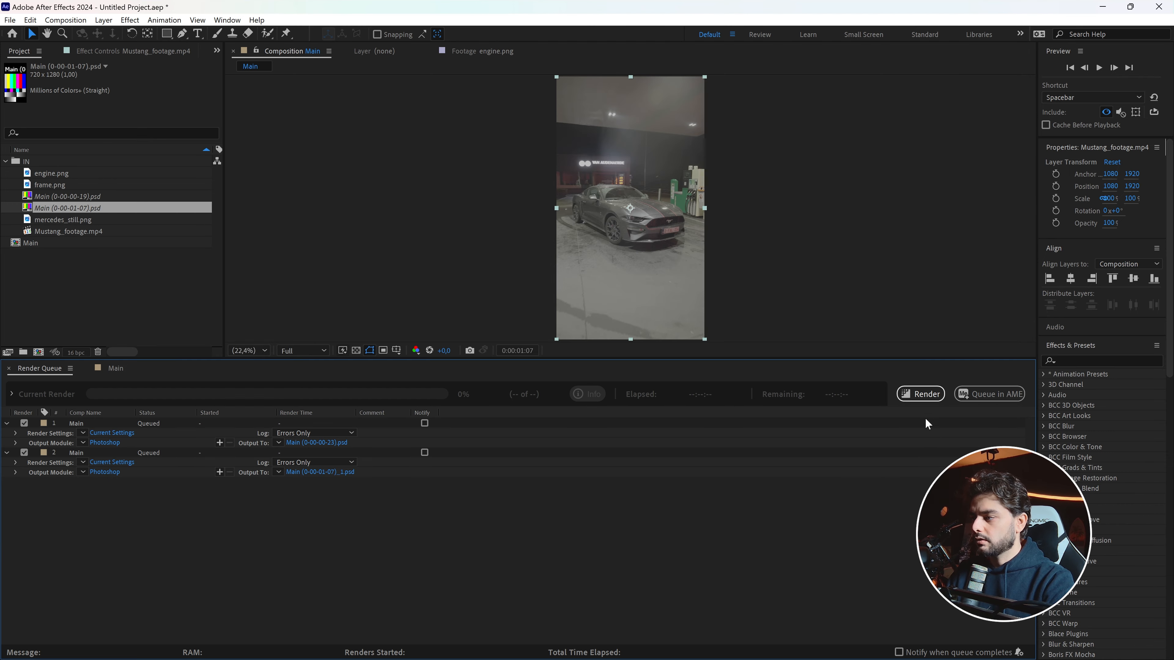
{"action": "left_click", "coordinate": [922, 394]}
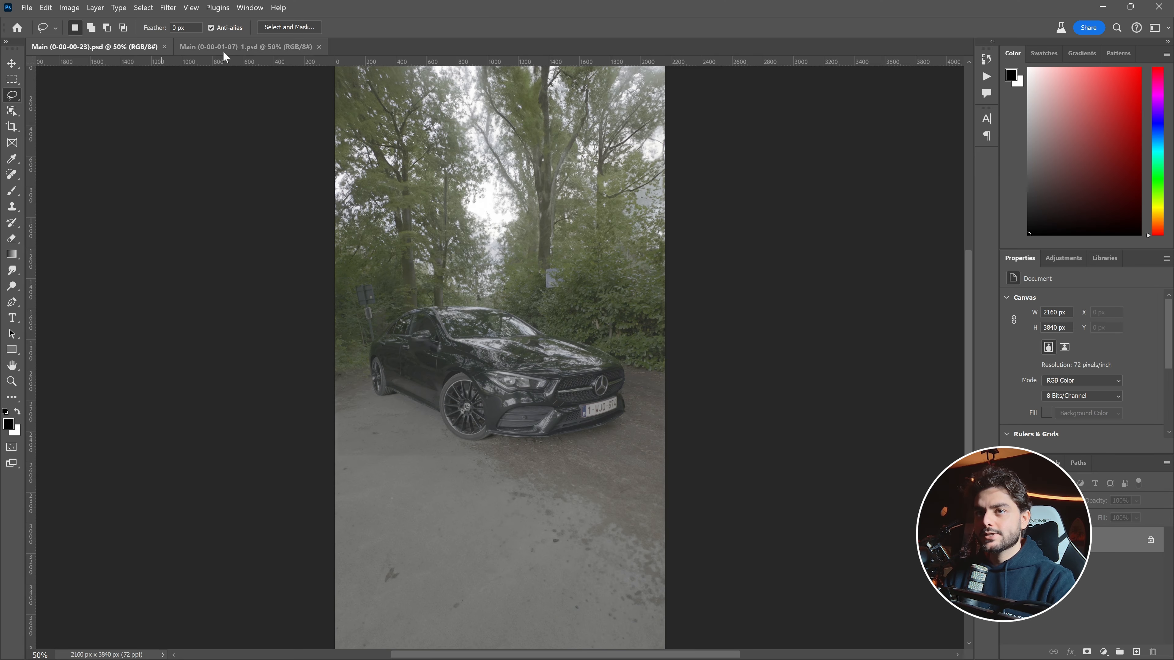
In Photoshop, lasso loosely around the Mercedes in Main (0-00-00-23).psd and remove it using Generative Fill with an empty prompt.
{"action": "left_click", "coordinate": [230, 48]}
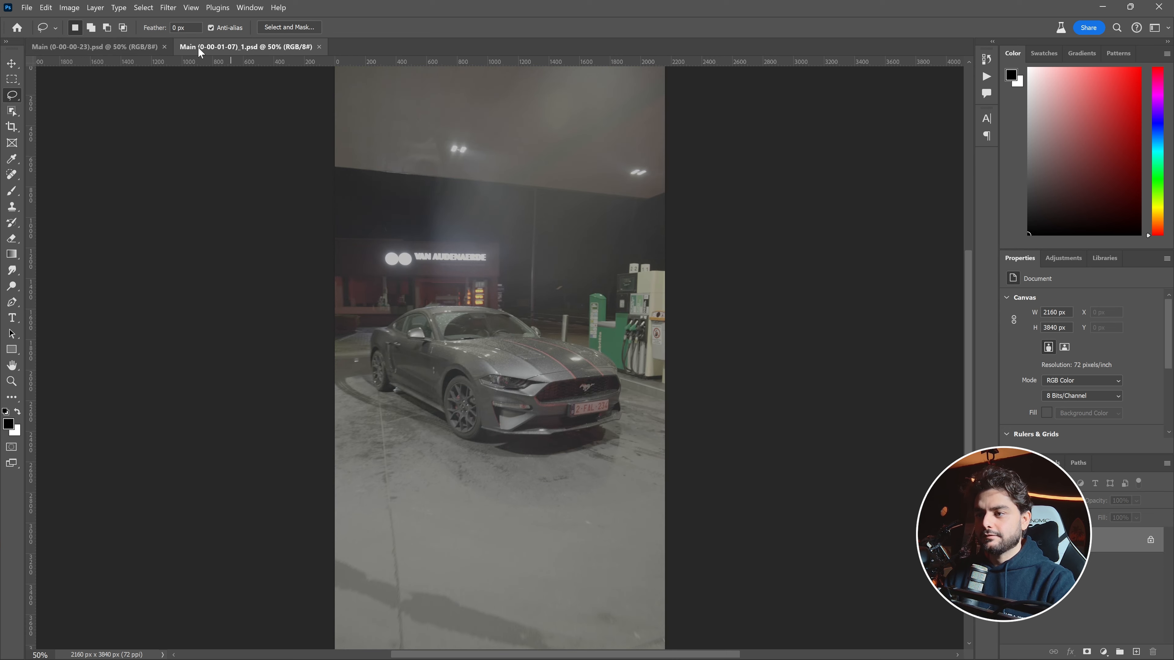
{"action": "left_click", "coordinate": [122, 46]}
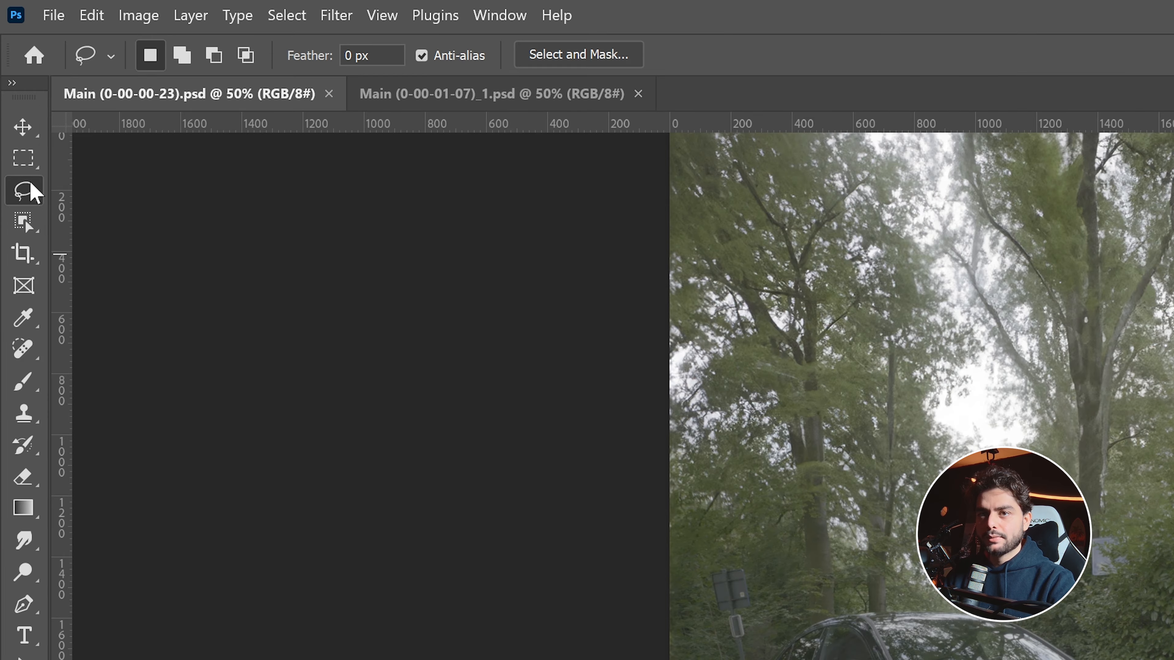
{"action": "left_click_drag", "start_coordinate": [842, 614], "coordinate": [828, 621]}
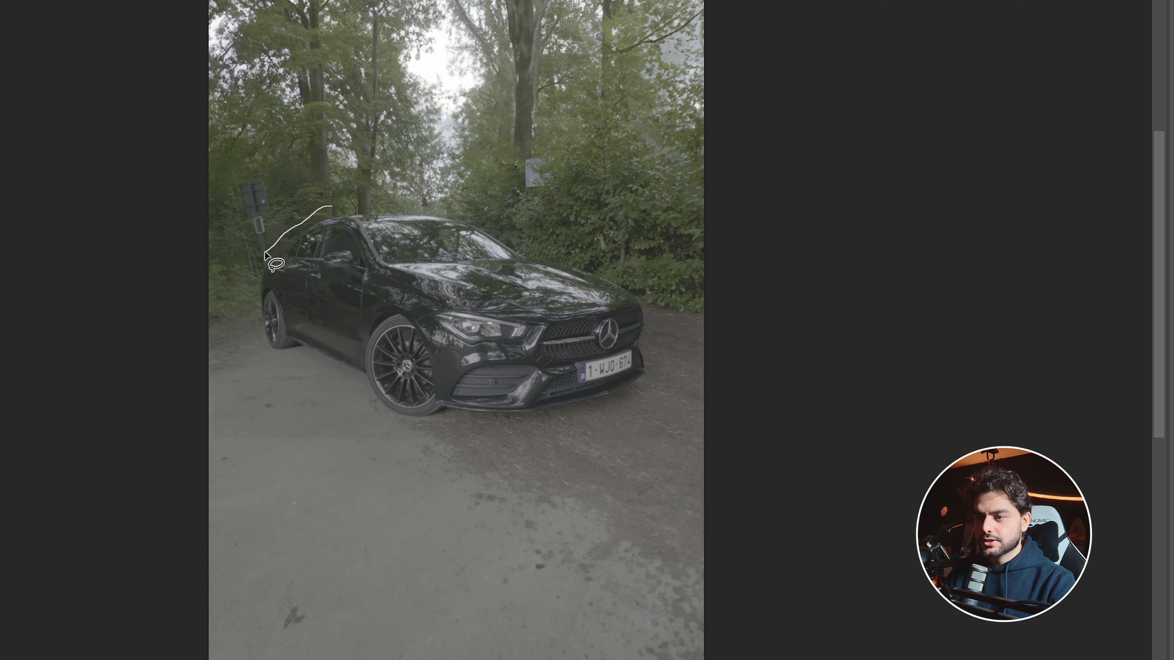
{"action": "left_click_drag", "start_coordinate": [292, 368], "coordinate": [351, 198]}
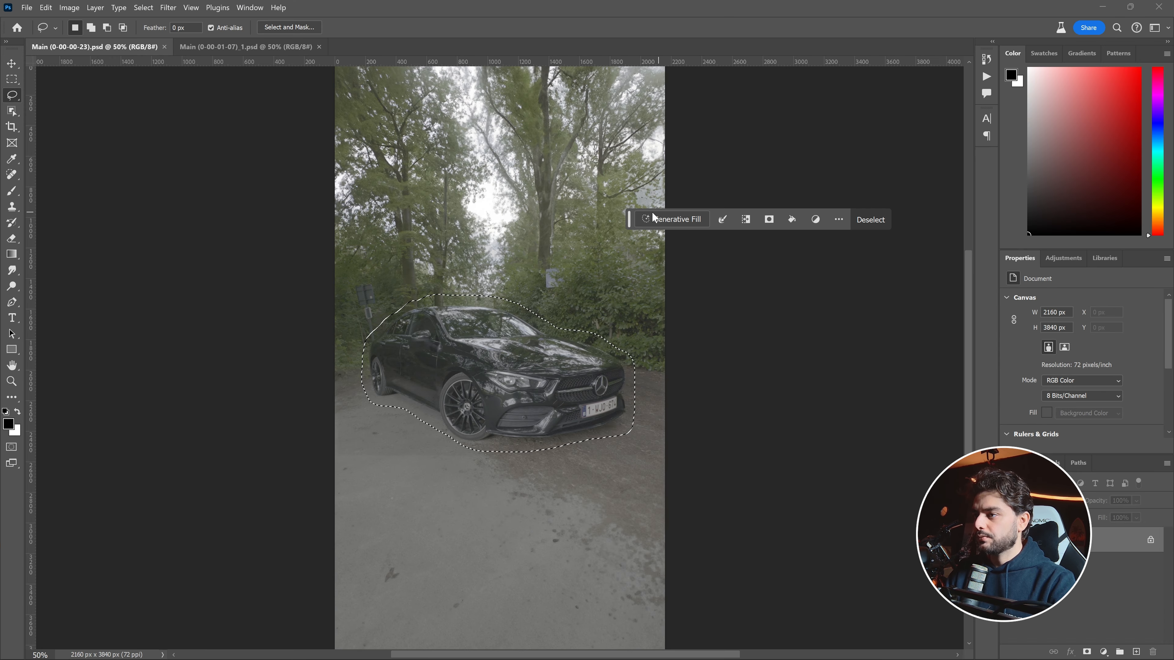
{"action": "left_click", "coordinate": [672, 219]}
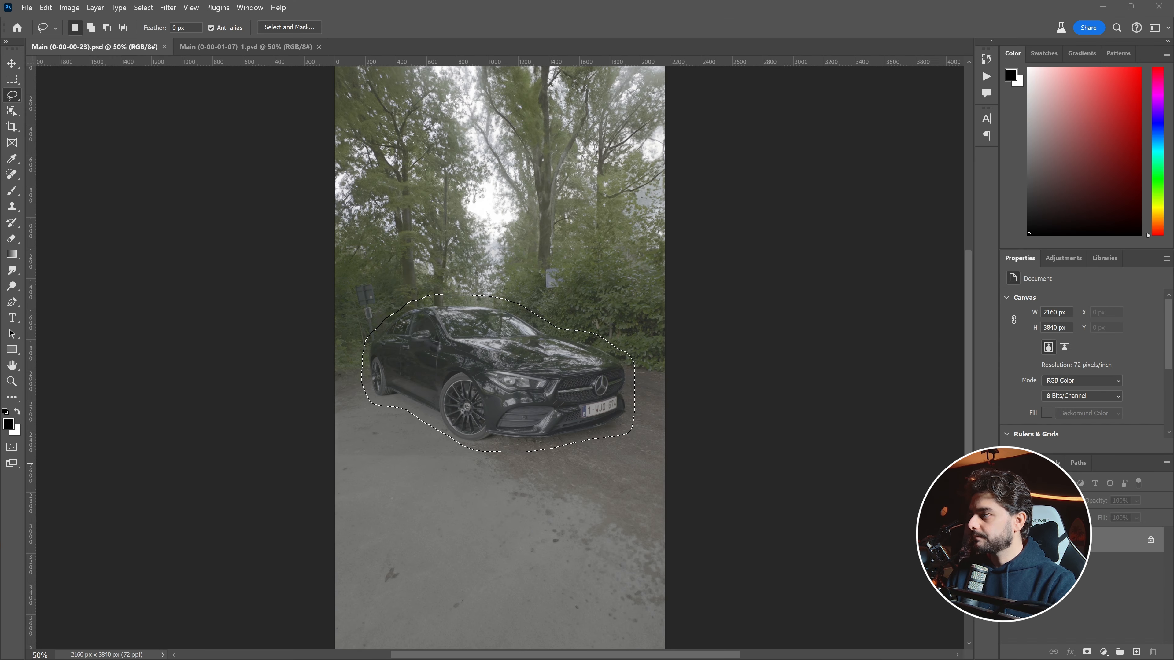
{"action": "left_click_drag", "start_coordinate": [1173, 463], "coordinate": [556, 268]}
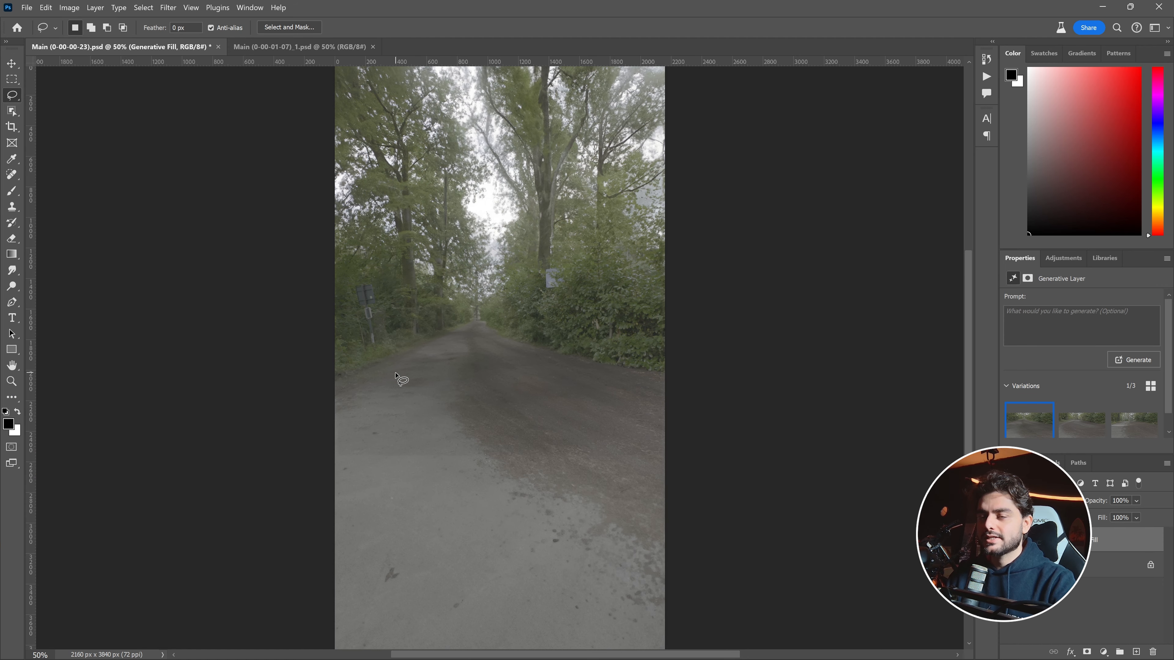
Save Main (0-00-00-23).psd with Maximize Compatibility enabled and close the document.
{"action": "key", "text": "ctrl+s"}
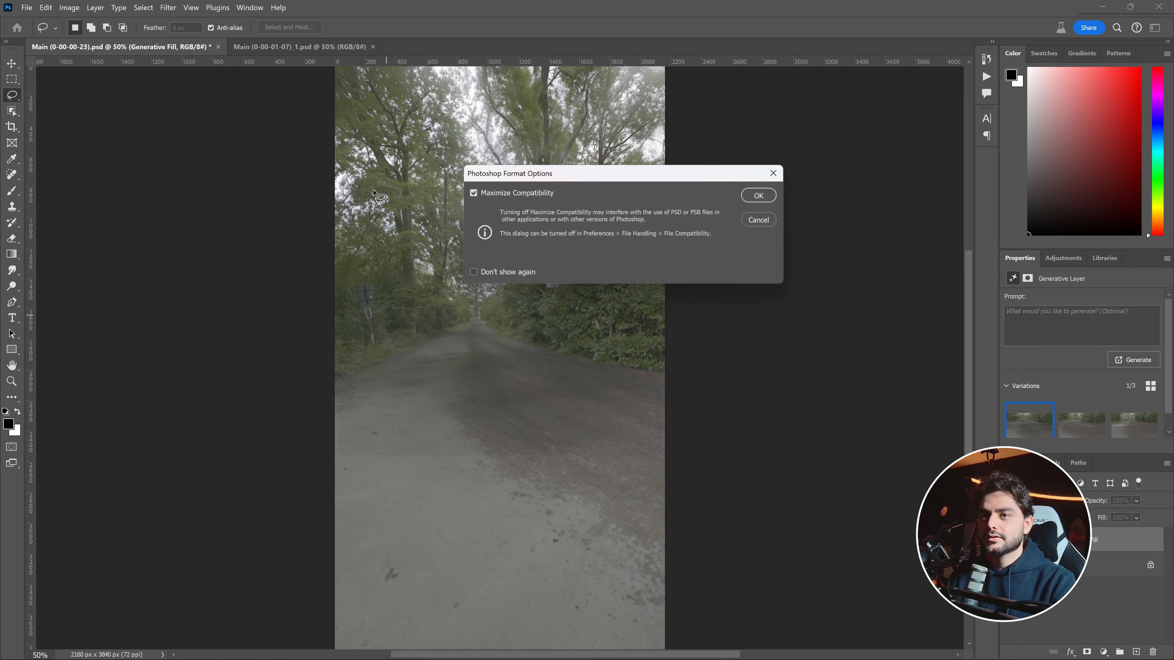
{"action": "left_click", "coordinate": [763, 195]}
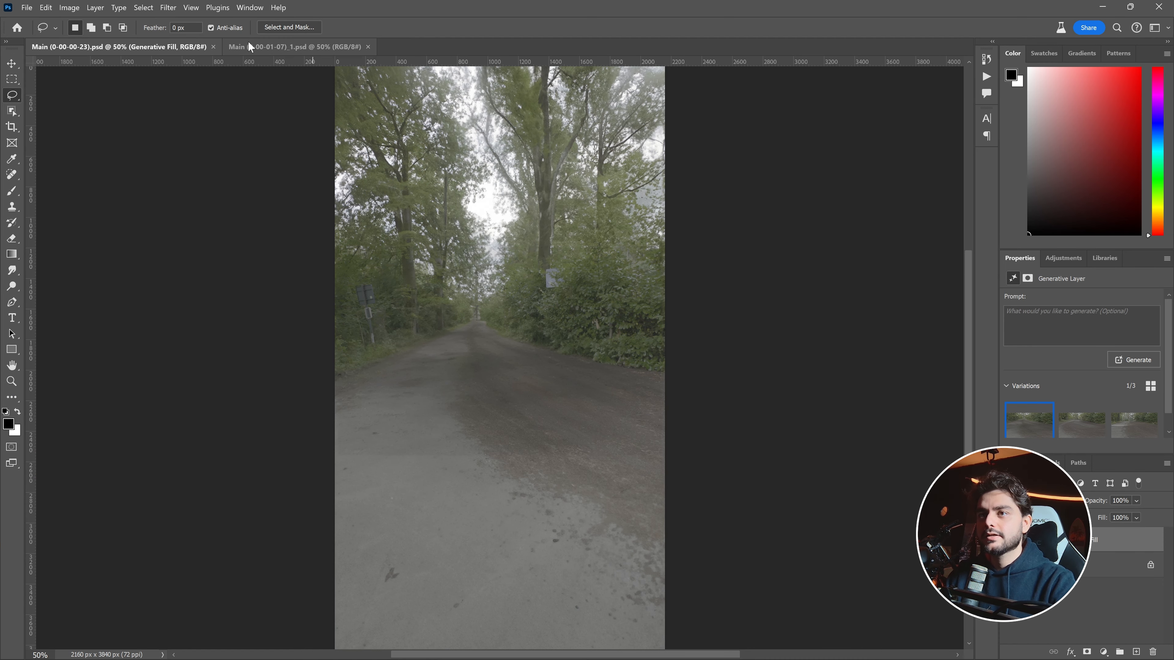
{"action": "left_click", "coordinate": [214, 47]}
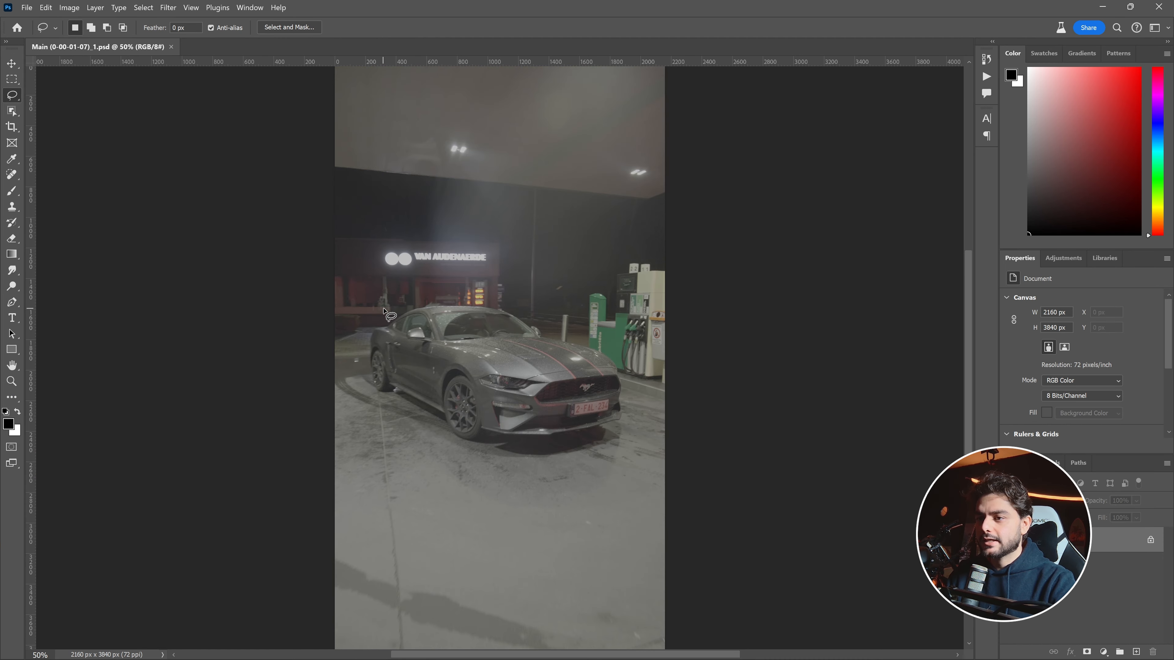
Save the car-free gas station image Main (0-00-01-07)_1.psd with Maximize Compatibility enabled.
{"action": "key", "text": "ctrl+s"}
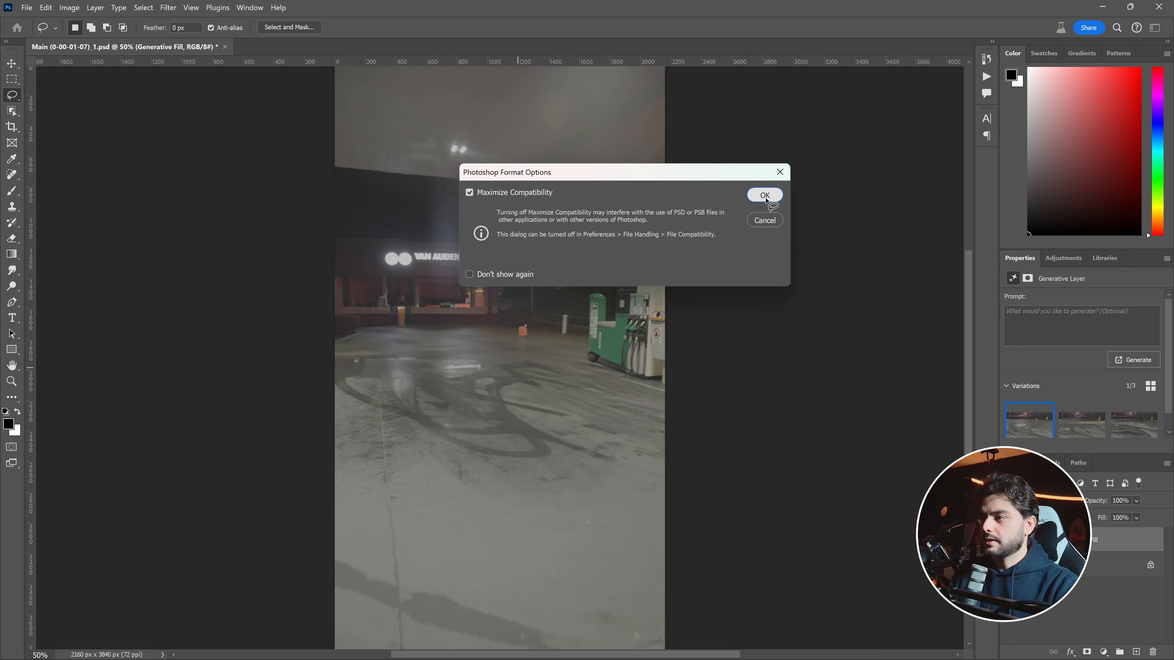
{"action": "left_click", "coordinate": [762, 194]}
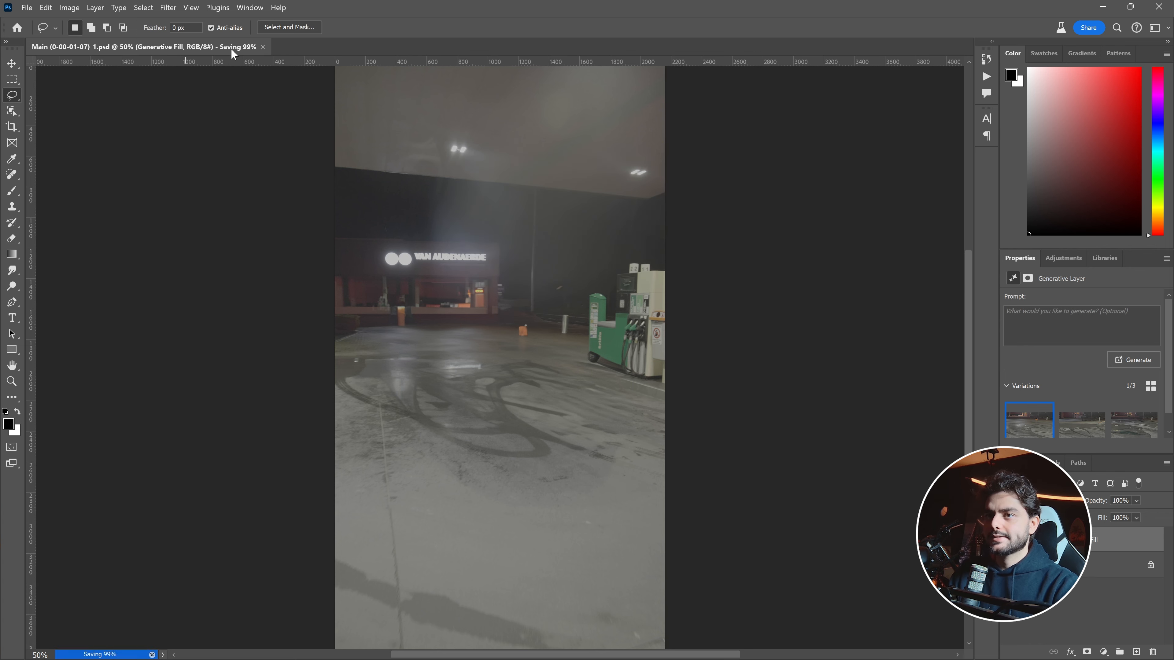
Import both edited PSD files from the PS folder into the After Effects project and move them into the IN folder.
{"action": "left_click_drag", "start_coordinate": [720, 407], "coordinate": [525, 285]}
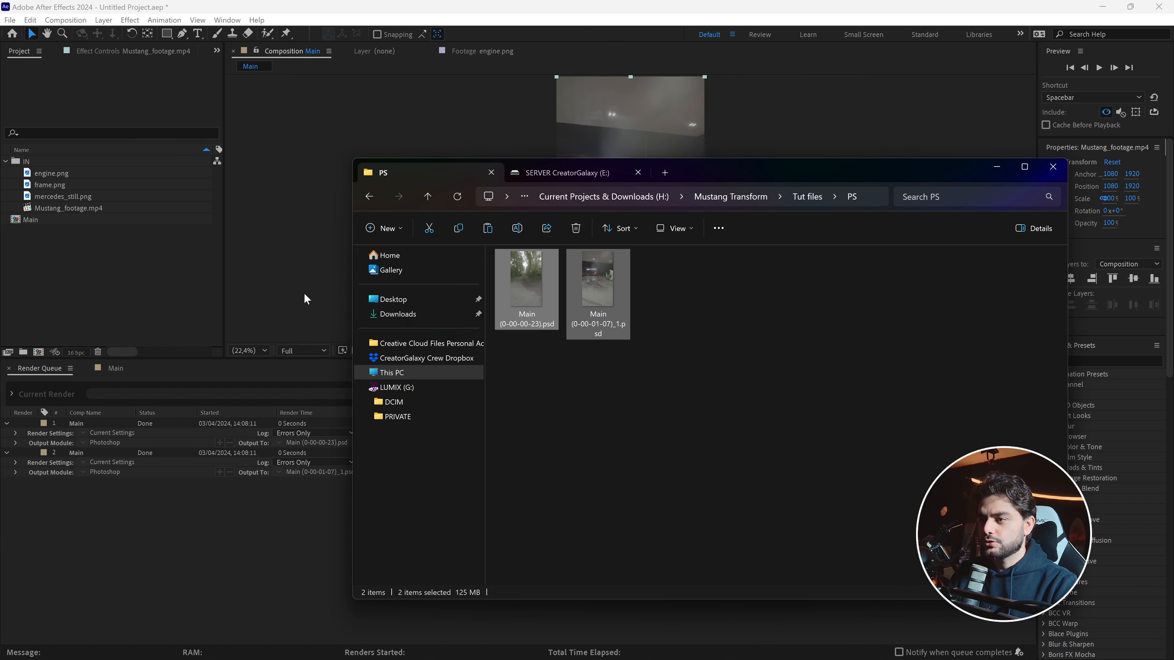
{"action": "left_click", "coordinate": [107, 268]}
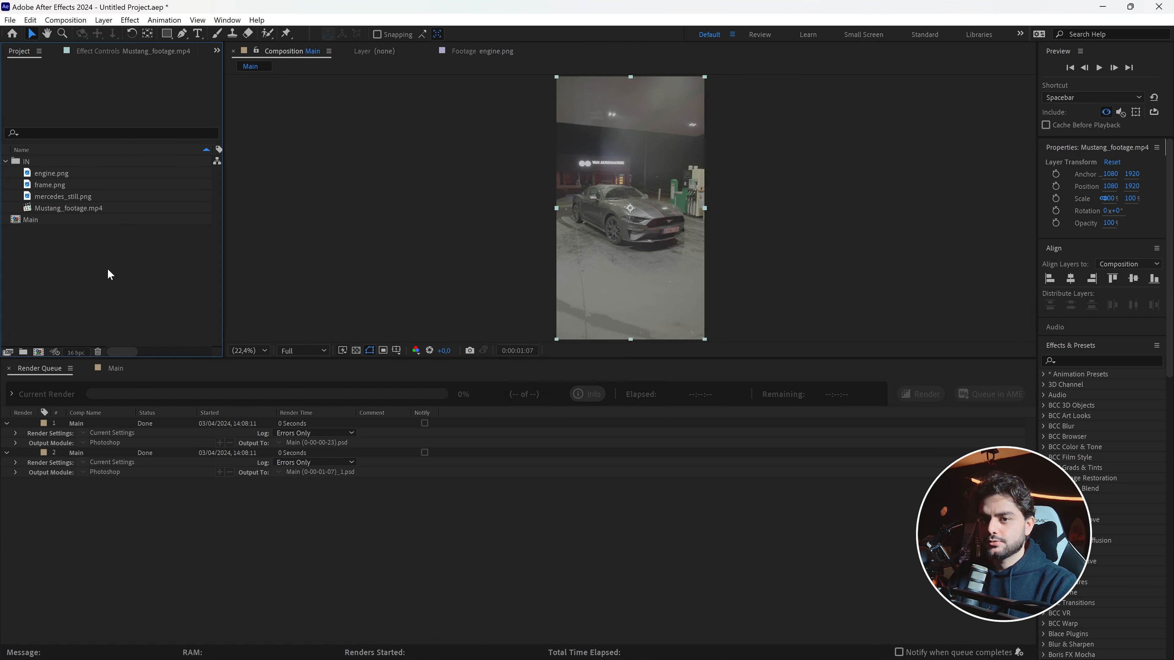
{"action": "left_click_drag", "start_coordinate": [73, 182], "coordinate": [46, 165]}
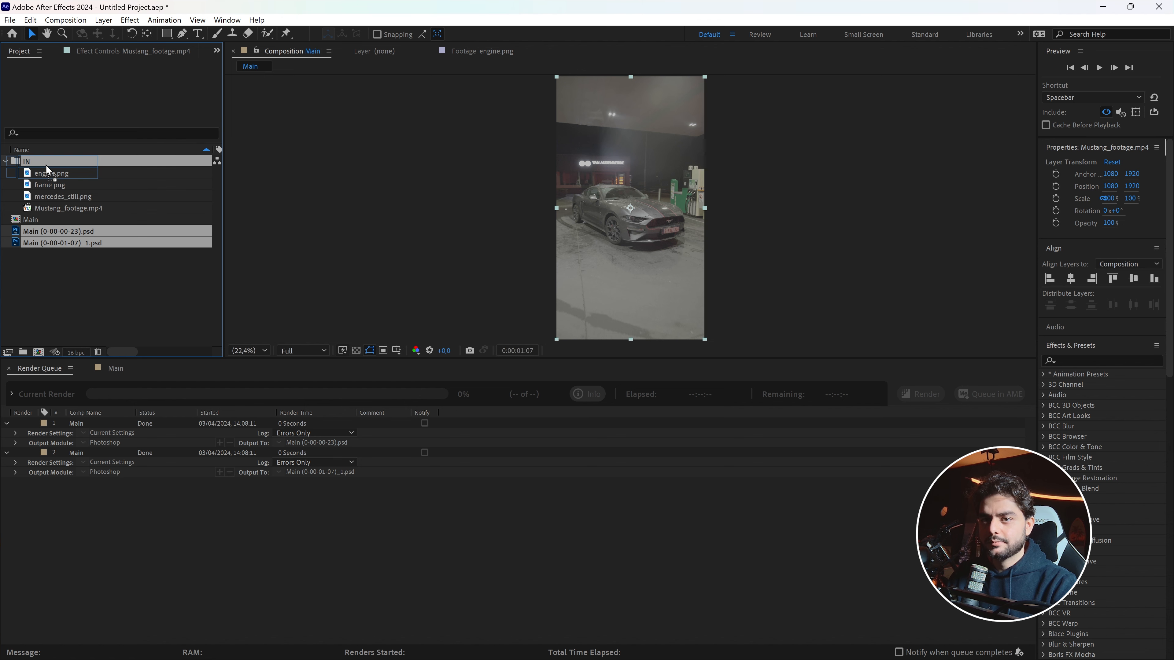
{"action": "left_click", "coordinate": [30, 162]}
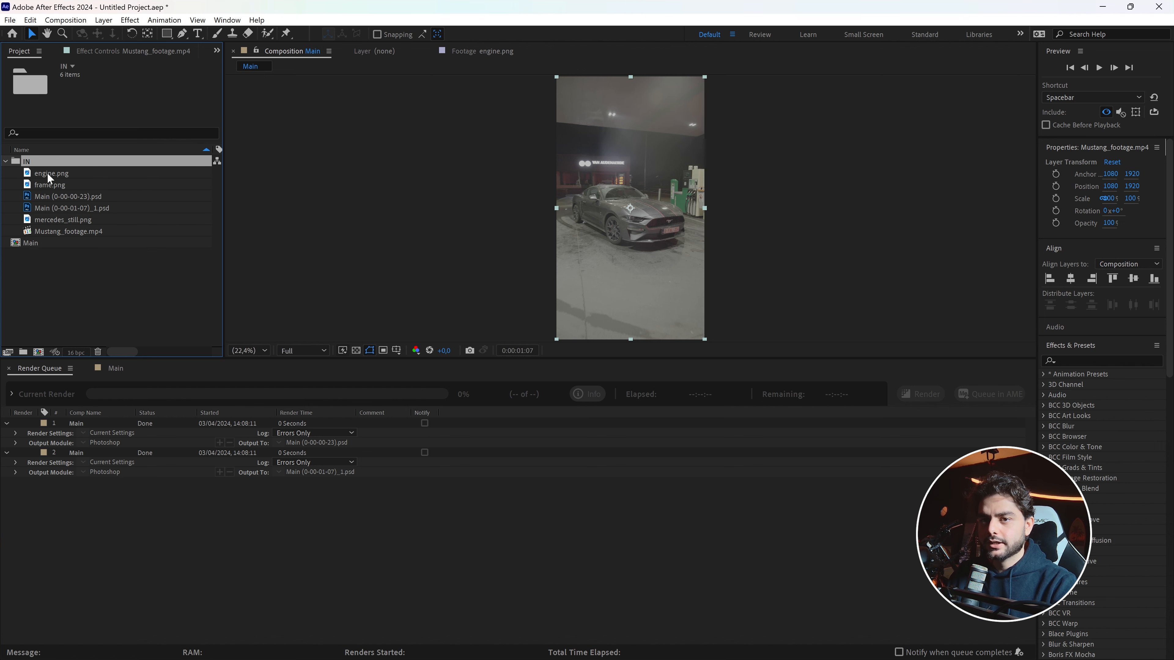
Add Main (0-00-01-07)_1.psd to the Main timeline above the time-remapped Mustang clip and trim it to that clip's length.
{"action": "left_click", "coordinate": [70, 208]}
{"action": "left_click", "coordinate": [115, 368]}
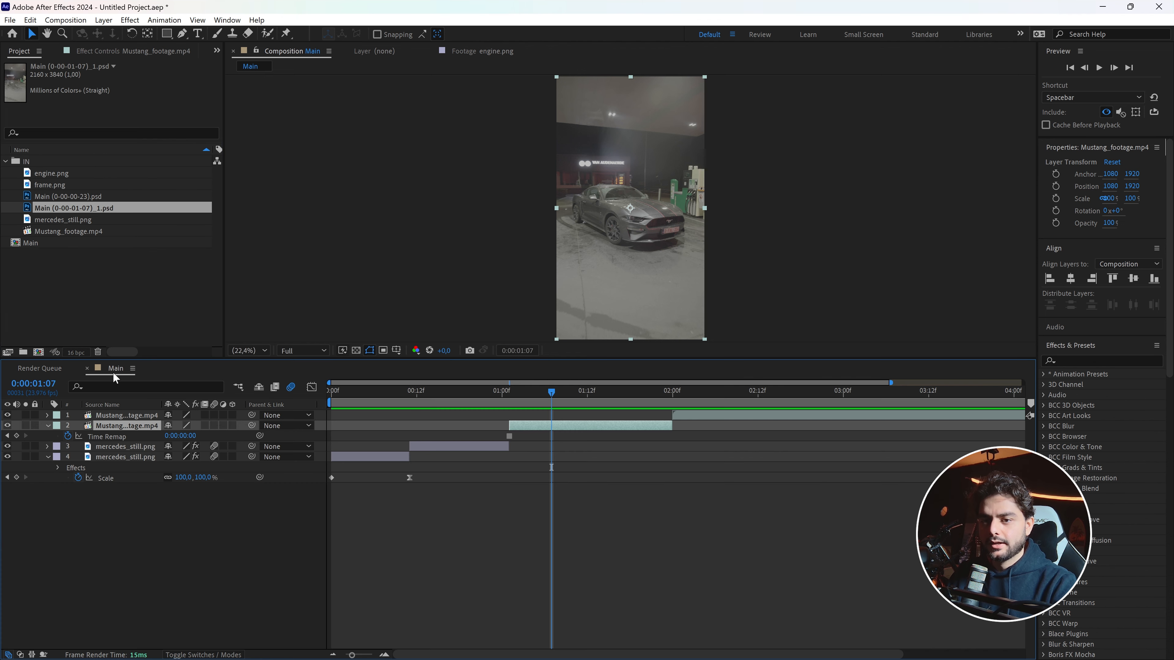
{"action": "left_click_drag", "start_coordinate": [60, 206], "coordinate": [672, 428]}
{"action": "key", "text": "ctrl+shift+d"}
{"action": "key", "text": "Delete"}
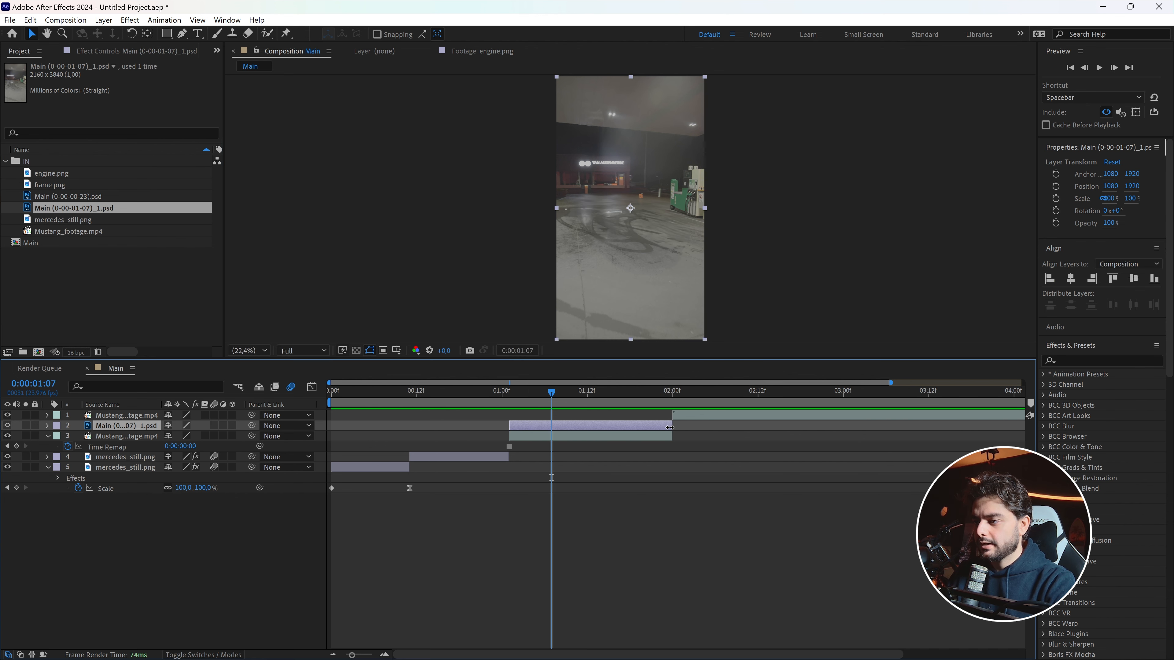
Add Main (0-00-00-23).psd above the second Mercedes still clip in the timeline and trim it to match that clip.
{"action": "left_click_drag", "start_coordinate": [111, 197], "coordinate": [463, 456]}
{"action": "key", "text": "ctrl+shift+d"}
{"action": "key", "text": "Delete"}
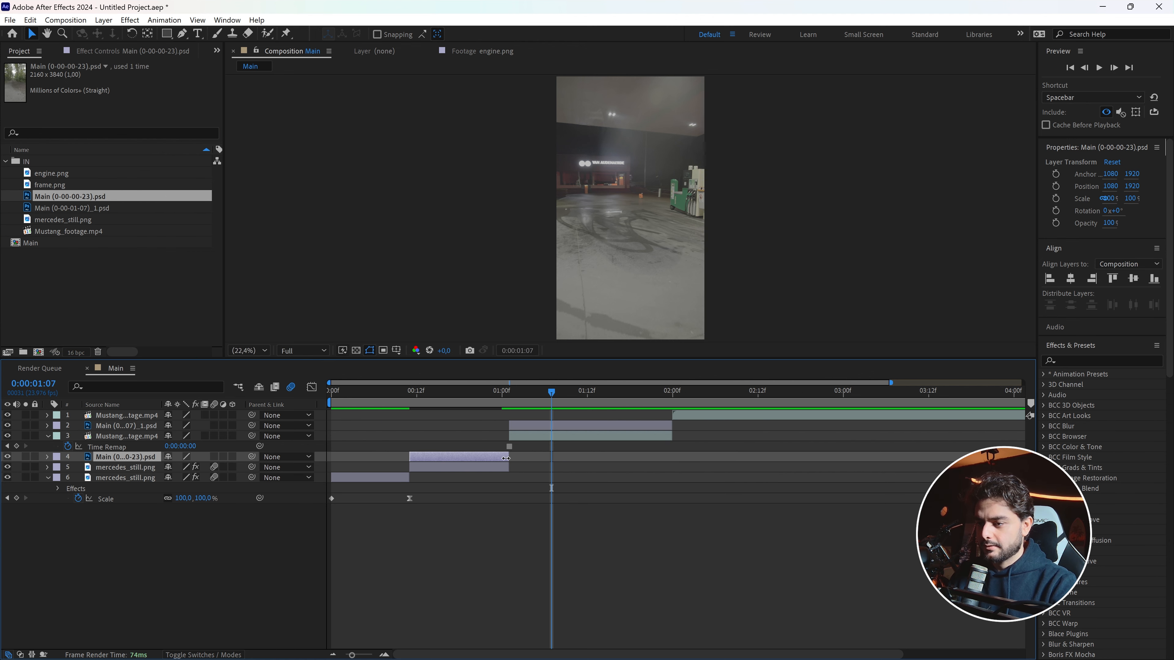
Move both car-free PSD layers below their matching car layers and check the Mercedes background by toggling the car layer's visibility.
{"action": "left_click", "coordinate": [451, 393]}
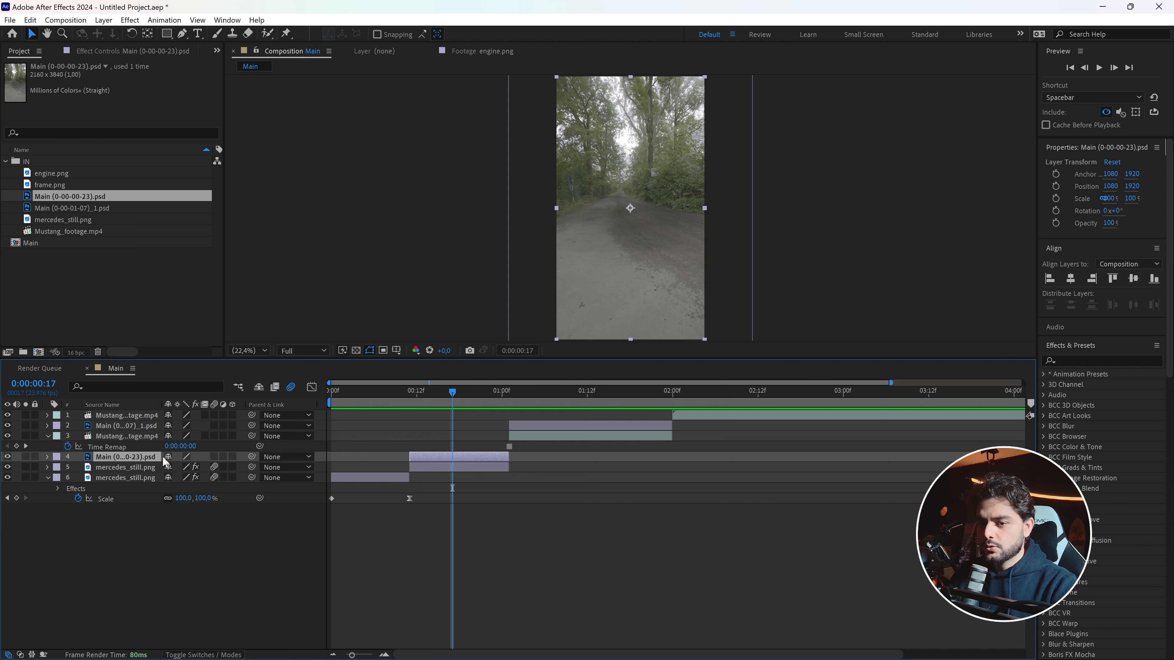
{"action": "left_click_drag", "start_coordinate": [142, 468], "coordinate": [140, 473]}
{"action": "left_click_drag", "start_coordinate": [547, 403], "coordinate": [559, 397]}
{"action": "left_click_drag", "start_coordinate": [134, 425], "coordinate": [137, 444]}
{"action": "left_click_drag", "start_coordinate": [495, 396], "coordinate": [455, 450]}
{"action": "left_click", "coordinate": [455, 456]}
{"action": "left_click", "coordinate": [7, 456]}
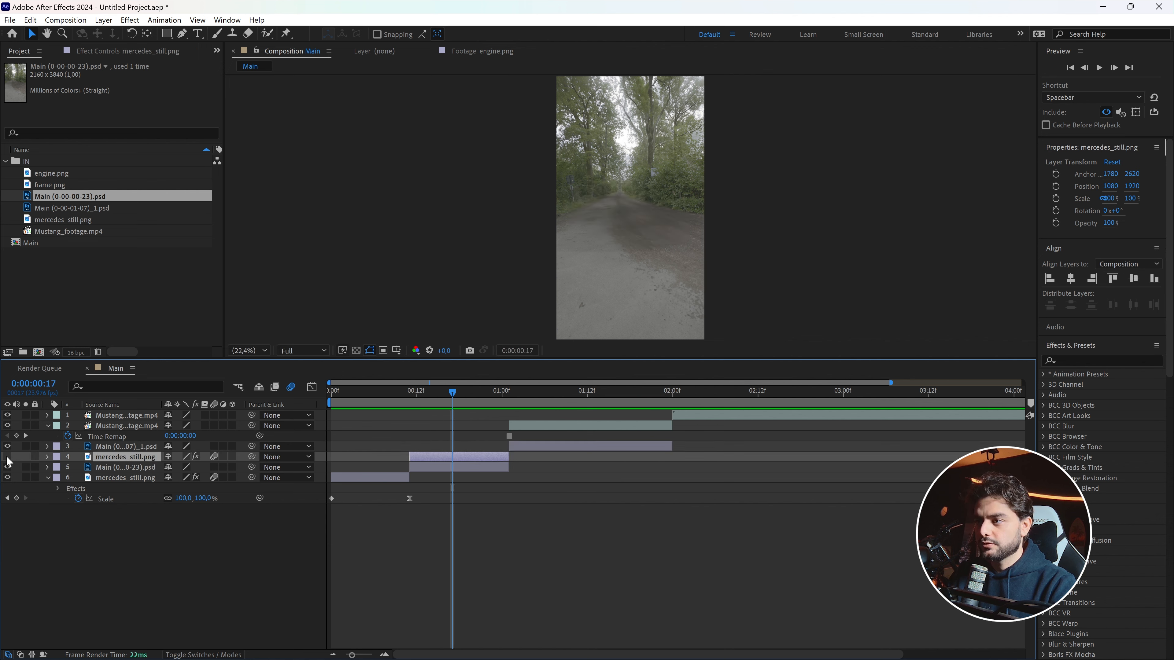
{"action": "left_click", "coordinate": [7, 457]}
{"action": "left_click", "coordinate": [7, 457]}
{"action": "left_click", "coordinate": [7, 457]}
{"action": "left_click_drag", "start_coordinate": [562, 400], "coordinate": [593, 398]}
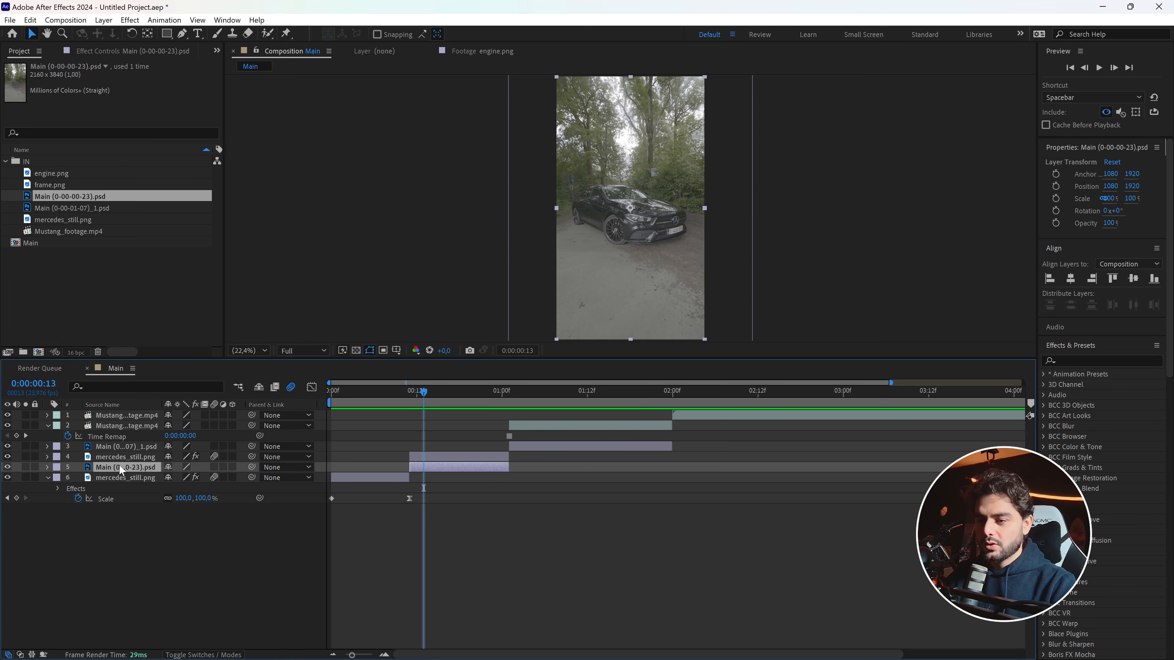
Duplicate the Mercedes still layer above the car-free background and mask the car's front end, including headlight and grille, with the Pen tool.
{"action": "left_click", "coordinate": [119, 462]}
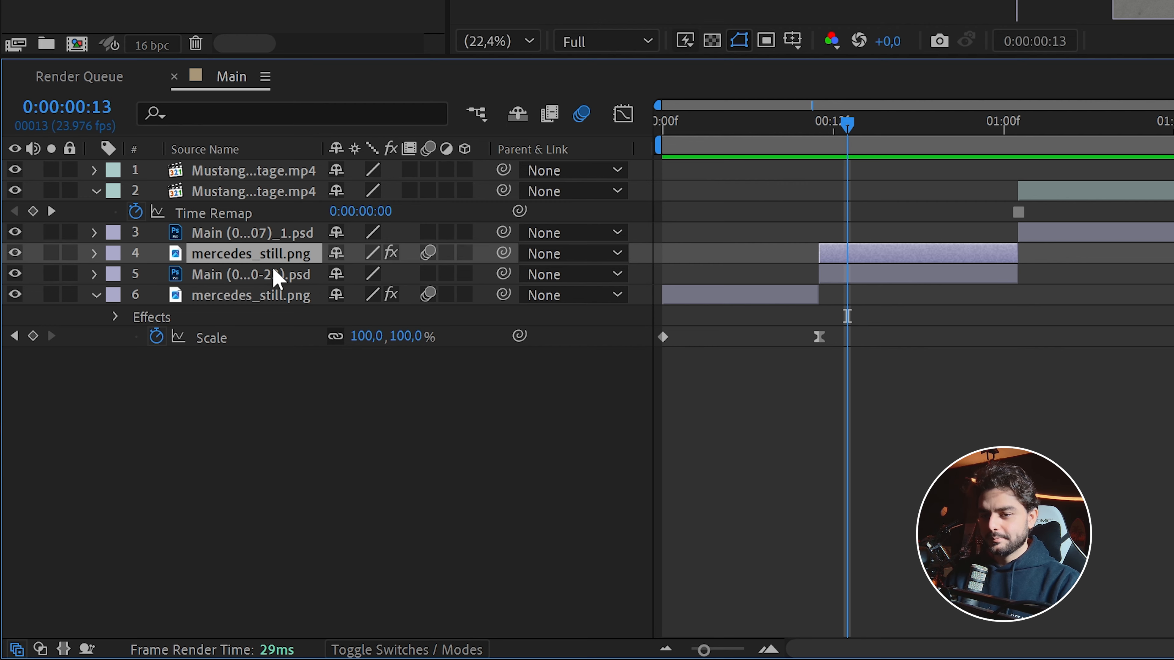
{"action": "key", "text": "ctrl+d"}
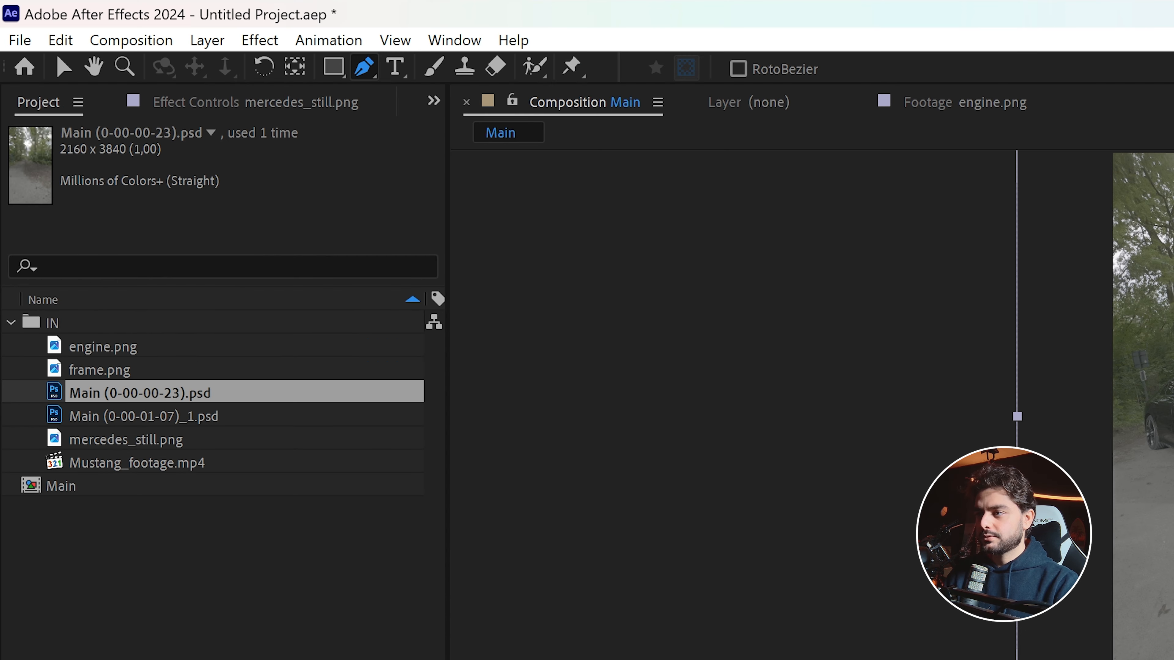
{"action": "scroll", "coordinate": [1169, 426], "scroll_direction": "up", "scroll_amount": 4}
{"action": "left_click_drag", "start_coordinate": [710, 284], "coordinate": [663, 195]}
{"action": "scroll", "coordinate": [663, 195], "scroll_direction": "up", "scroll_amount": 1}
{"action": "left_click_drag", "start_coordinate": [739, 145], "coordinate": [553, 241]}
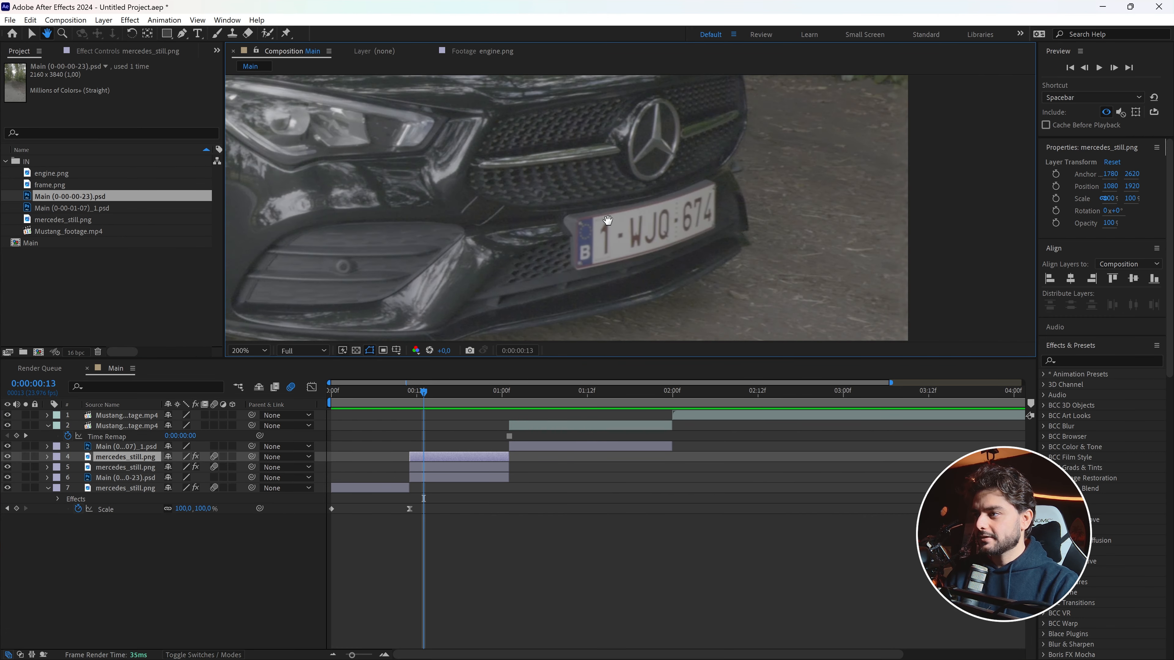
{"action": "key", "text": "g"}
{"action": "scroll", "coordinate": [718, 172], "scroll_direction": "up", "scroll_amount": 3}
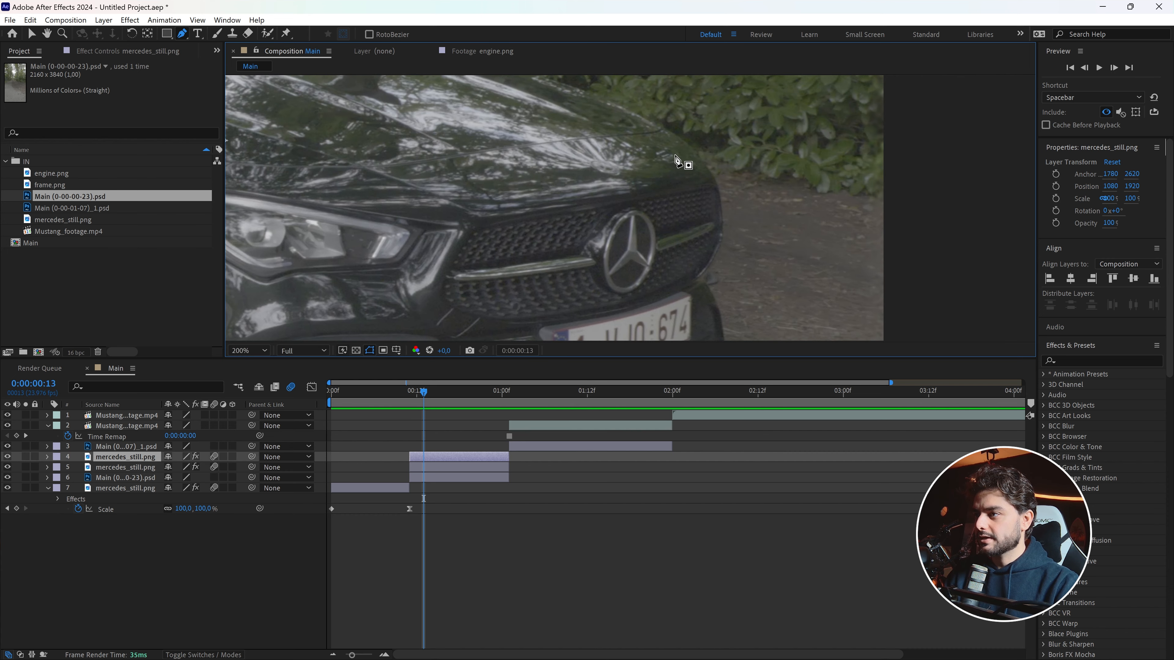
{"action": "left_click", "coordinate": [662, 128]}
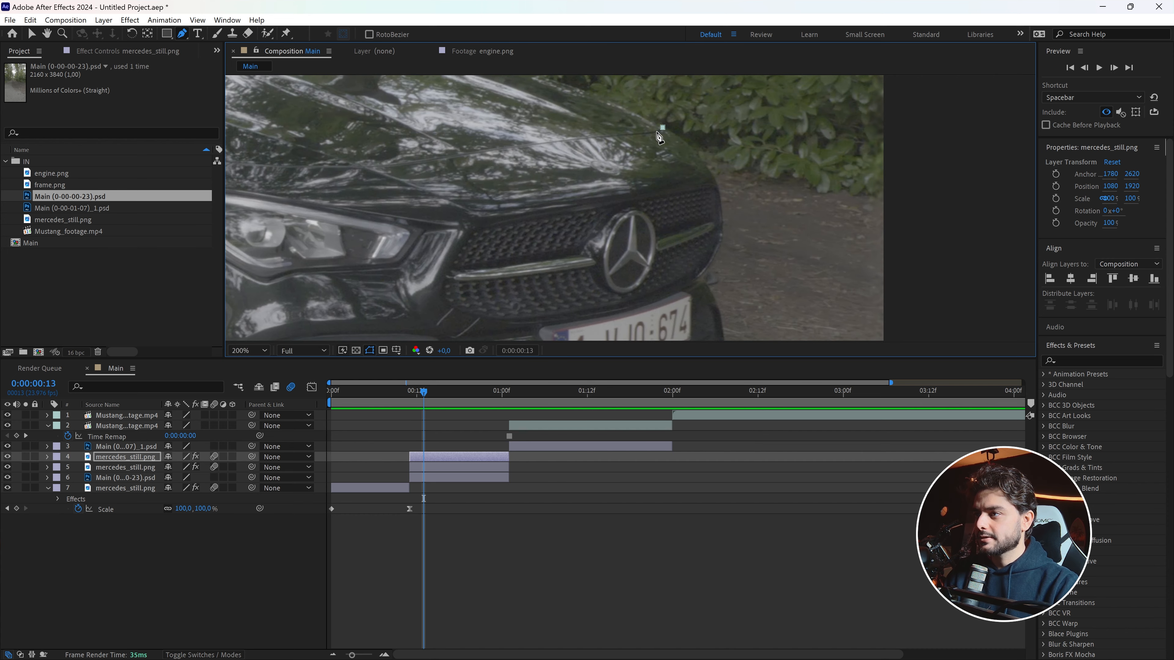
{"action": "left_click_drag", "start_coordinate": [507, 149], "coordinate": [482, 160]}
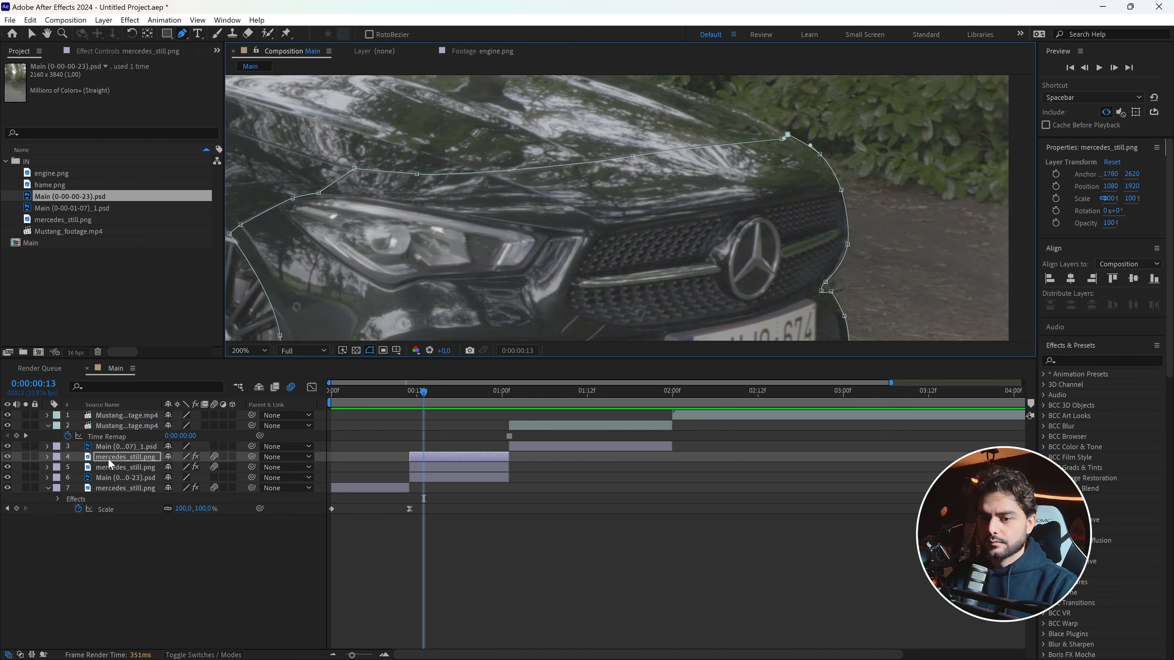
Rename the masked front-end layer as merc bump.
{"action": "key", "text": "Return"}
{"action": "type", "text": "b"}
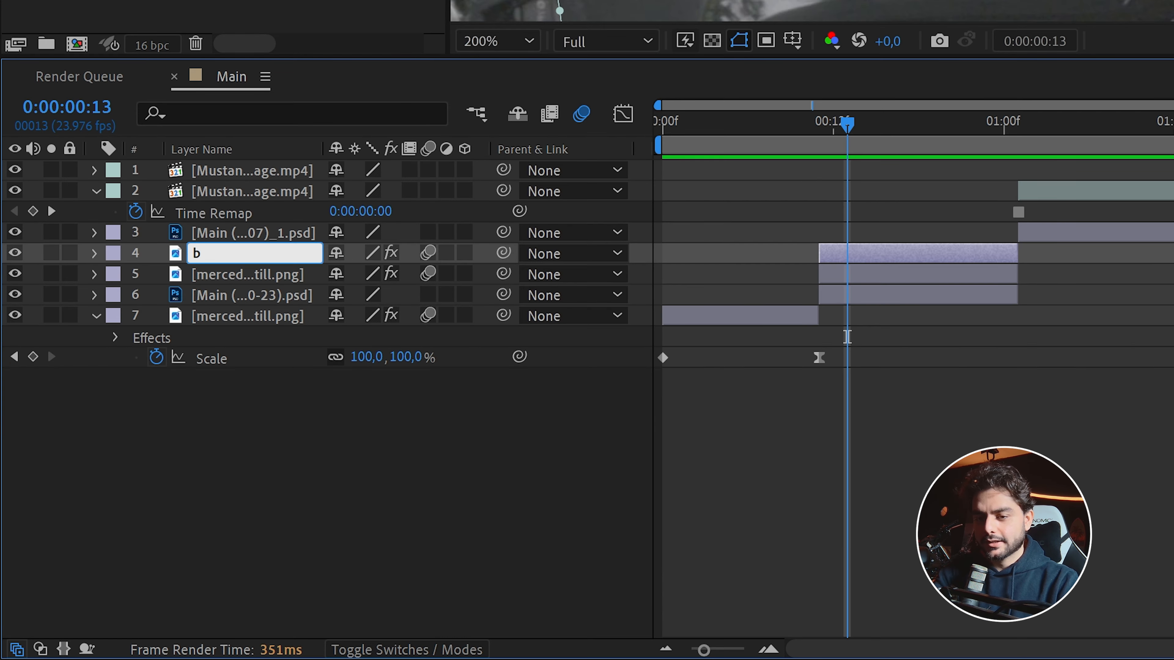
{"action": "type", "text": "umper"}
{"action": "key", "text": "ctrl+a"}
{"action": "type", "text": "m"}
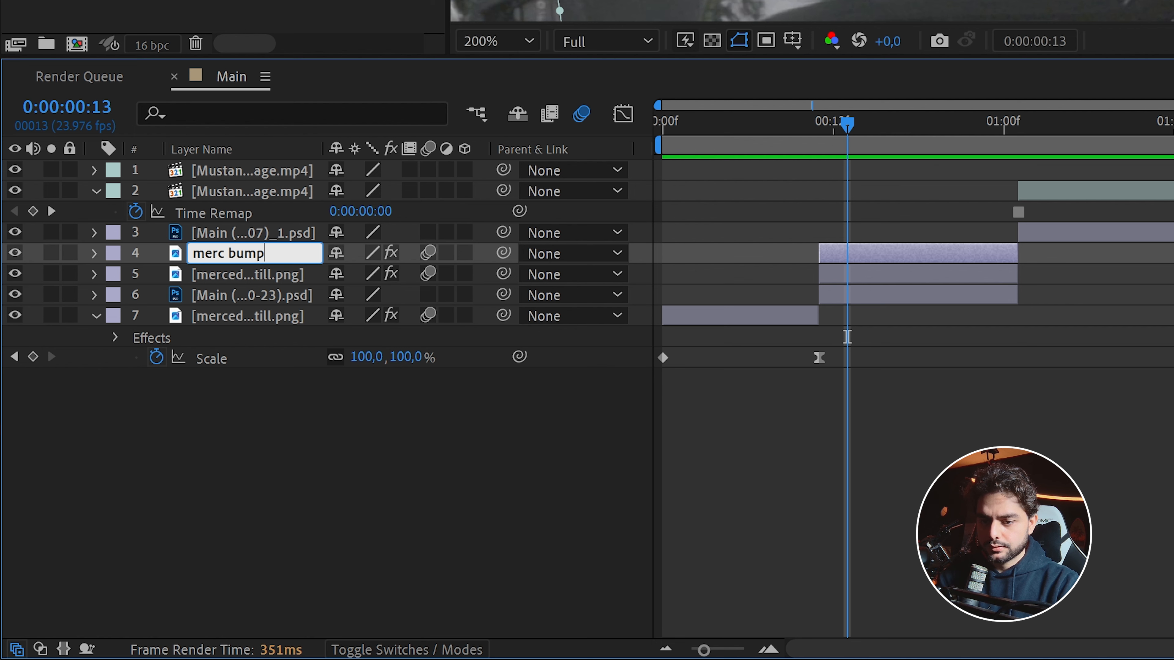
{"action": "key", "text": "Return"}
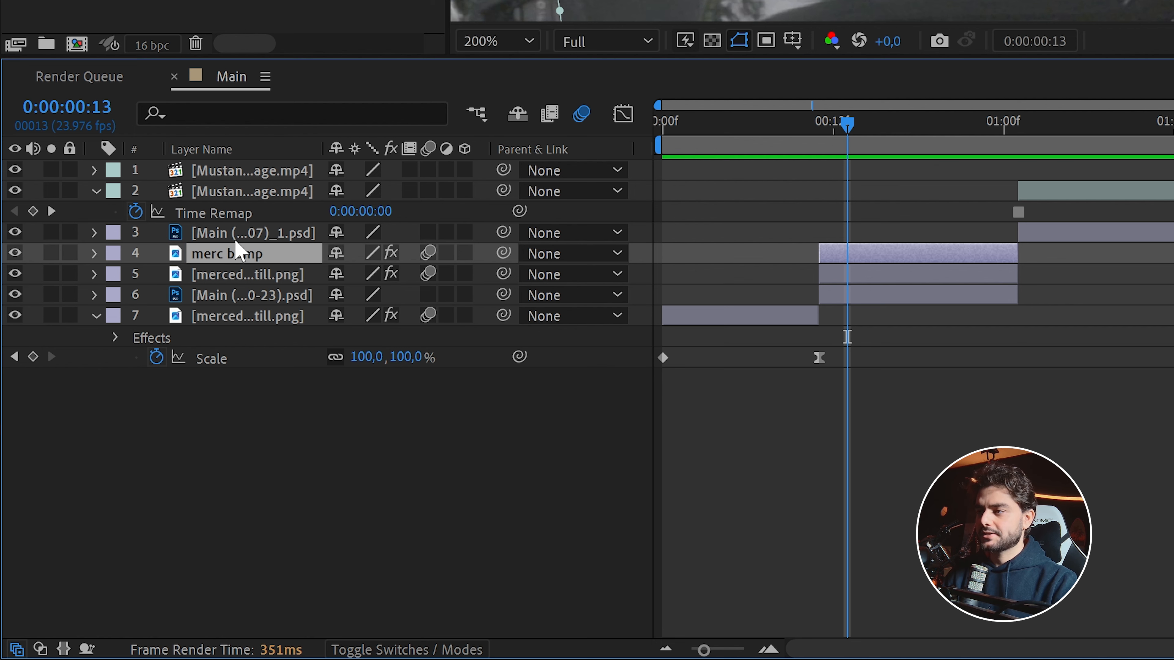
Duplicate the merc bump layer and replace the copy's mask with a Pen tool outline around the next car part near the front wheel.
{"action": "key", "text": "ctrl+d"}
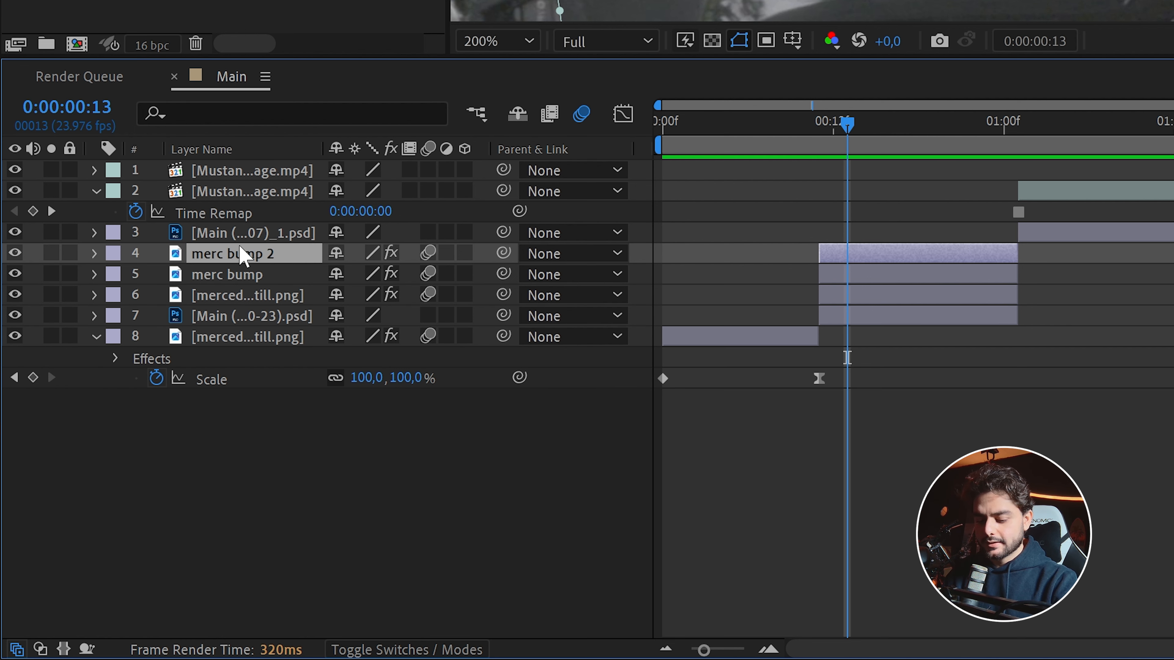
{"action": "key", "text": "m"}
{"action": "key", "text": "m"}
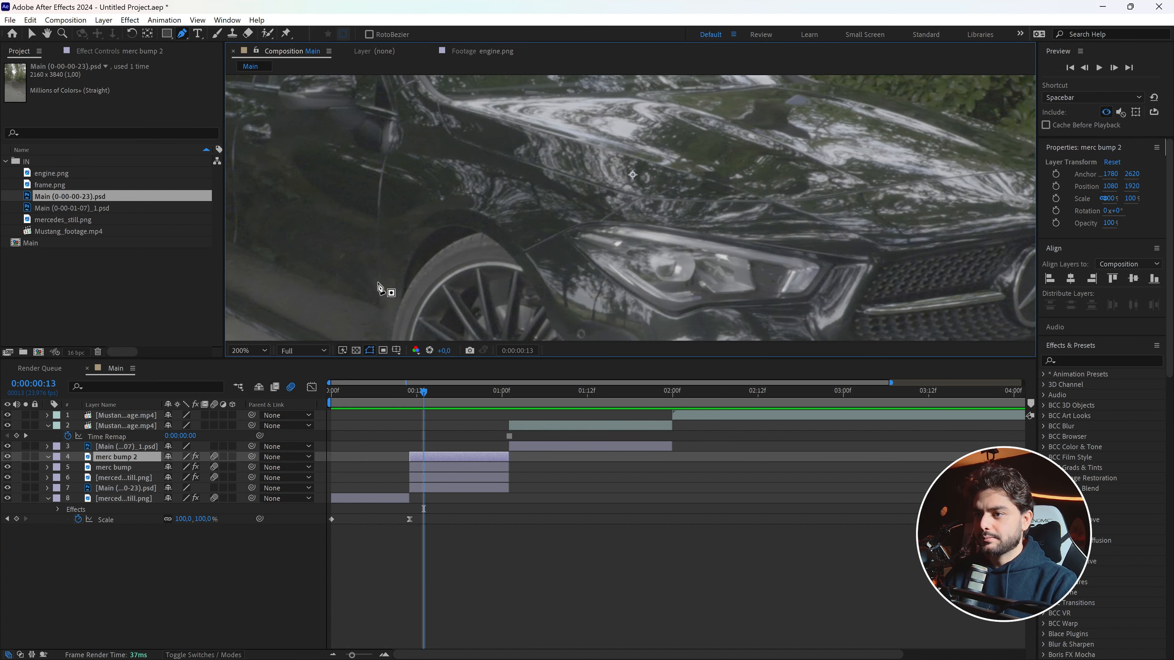
{"action": "left_click_drag", "start_coordinate": [410, 273], "coordinate": [431, 174]}
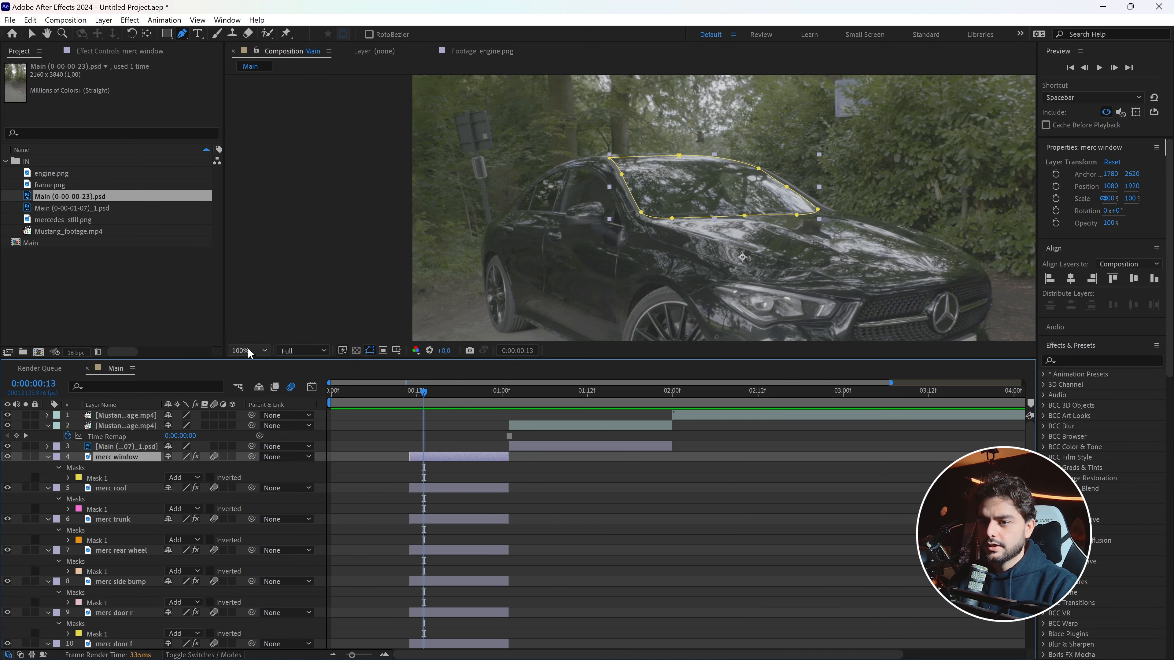
Fit the composition in view, collapse the layers and give the ten part layers, merc window through merc bump, a pink label.
{"action": "left_click", "coordinate": [248, 350]}
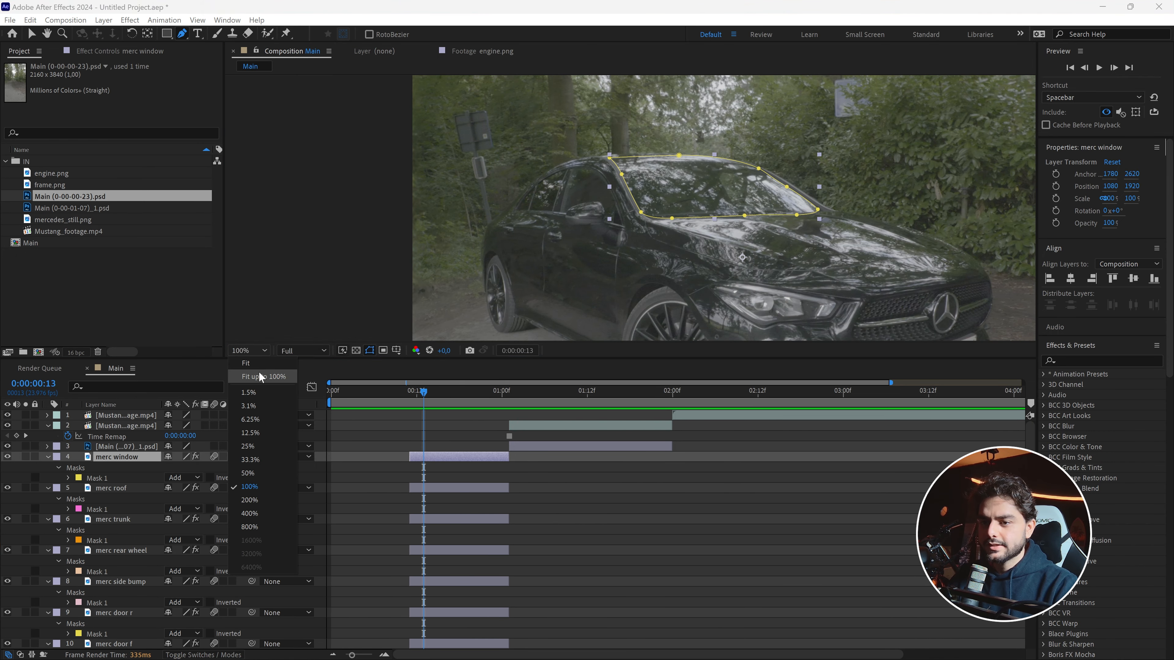
{"action": "left_click", "coordinate": [259, 371]}
{"action": "key", "text": "ctrl+a"}
{"action": "left_click", "coordinate": [48, 456]}
{"action": "left_click", "coordinate": [116, 446]}
{"action": "left_click", "coordinate": [113, 540], "text": "shift"}
{"action": "left_click", "coordinate": [56, 519]}
{"action": "left_click", "coordinate": [83, 331]}
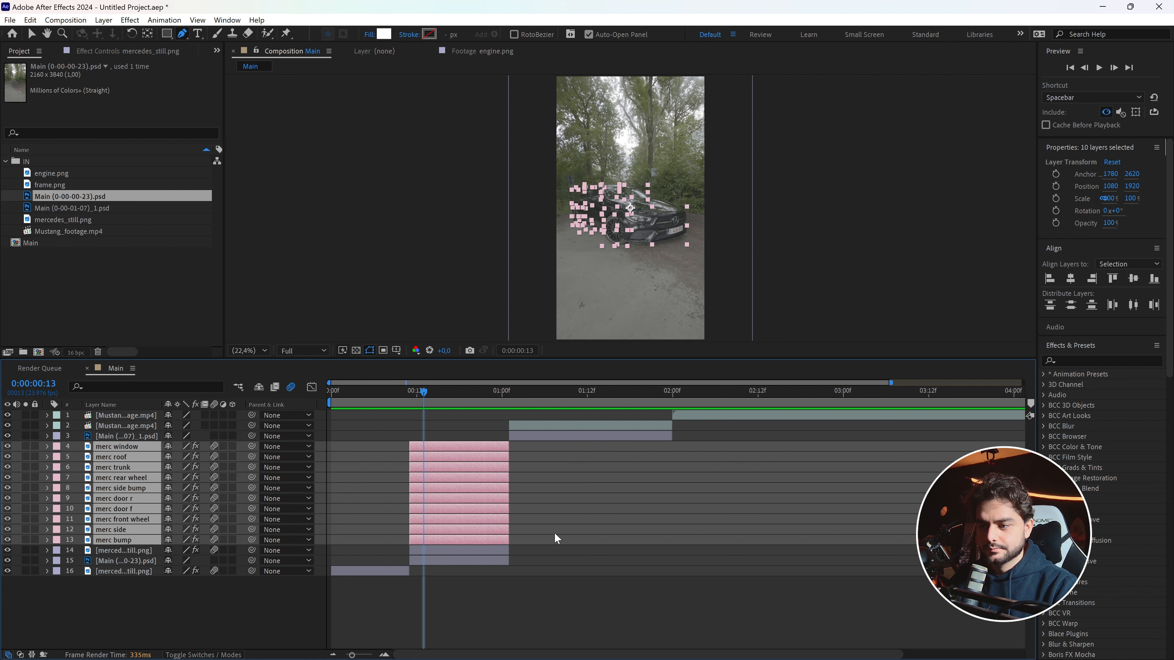
{"action": "left_click", "coordinate": [555, 534]}
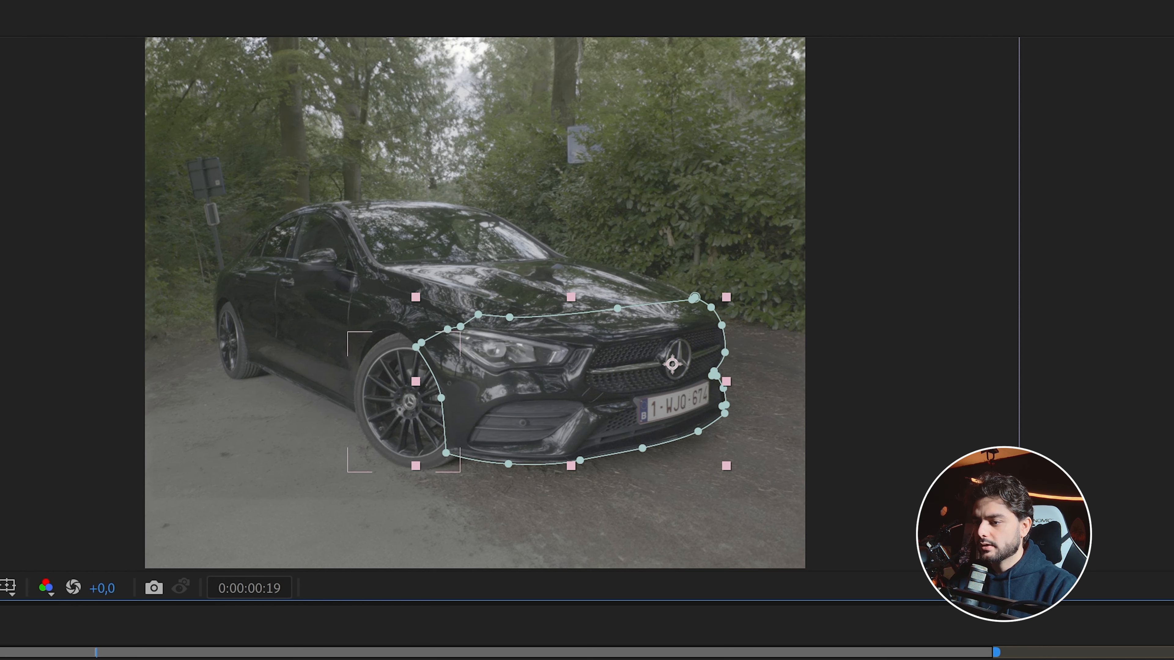
Move each merc part layer's anchor point to the middle of its own masked car part, finishing with merc window.
{"action": "left_click", "coordinate": [360, 654]}
{"action": "left_click_drag", "start_coordinate": [568, 247], "coordinate": [455, 256]}
{"action": "left_click", "coordinate": [475, 519]}
{"action": "left_click", "coordinate": [474, 508]}
{"action": "left_click", "coordinate": [346, 652]}
{"action": "left_click_drag", "start_coordinate": [568, 247], "coordinate": [415, 238]}
{"action": "left_click", "coordinate": [347, 638]}
{"action": "left_click", "coordinate": [472, 446]}
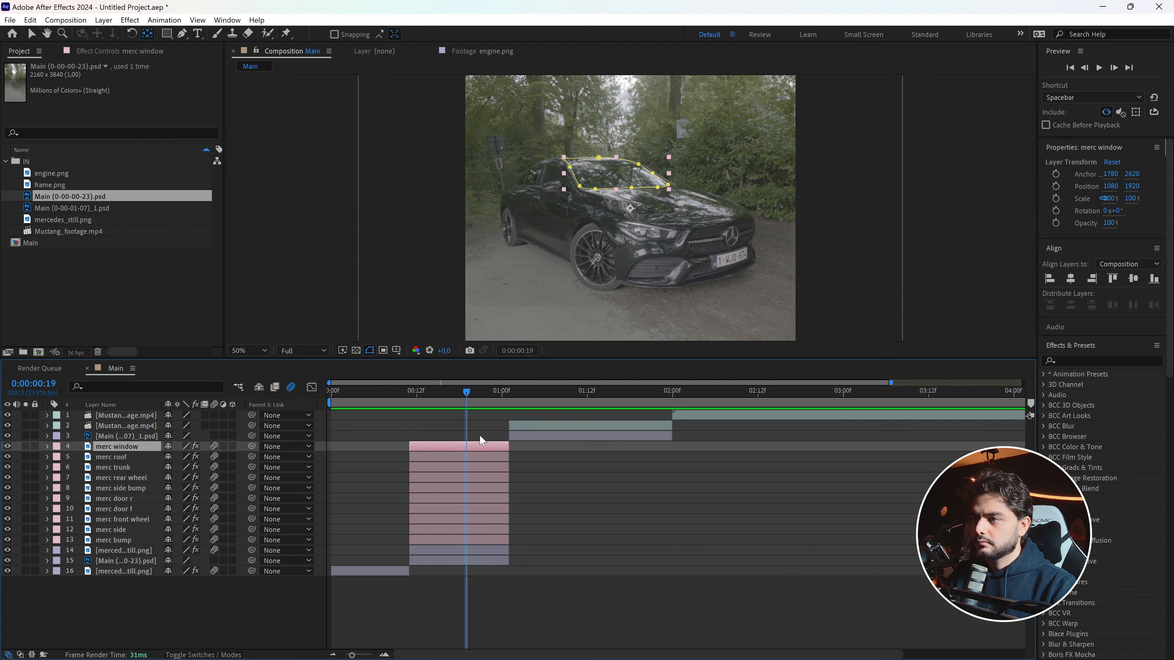
Add Position keyframes at 0:00:00:11 to all ten merc part layers and turn them into 3D layers.
{"action": "left_click", "coordinate": [409, 393]}
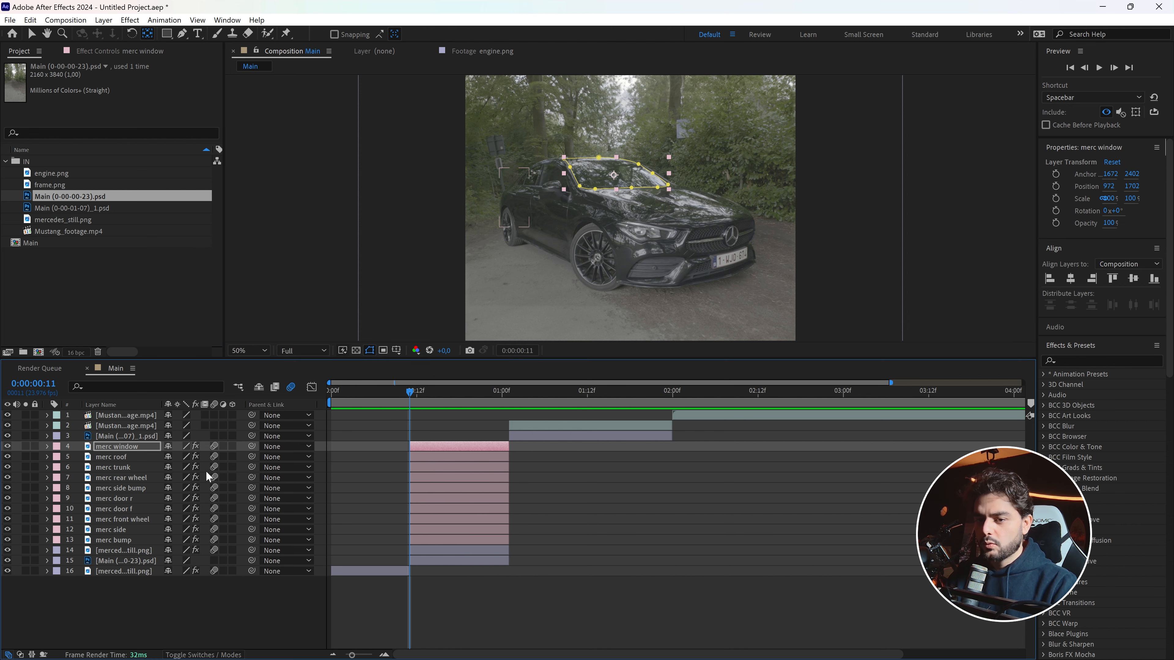
{"action": "left_click", "coordinate": [118, 544], "text": "shift"}
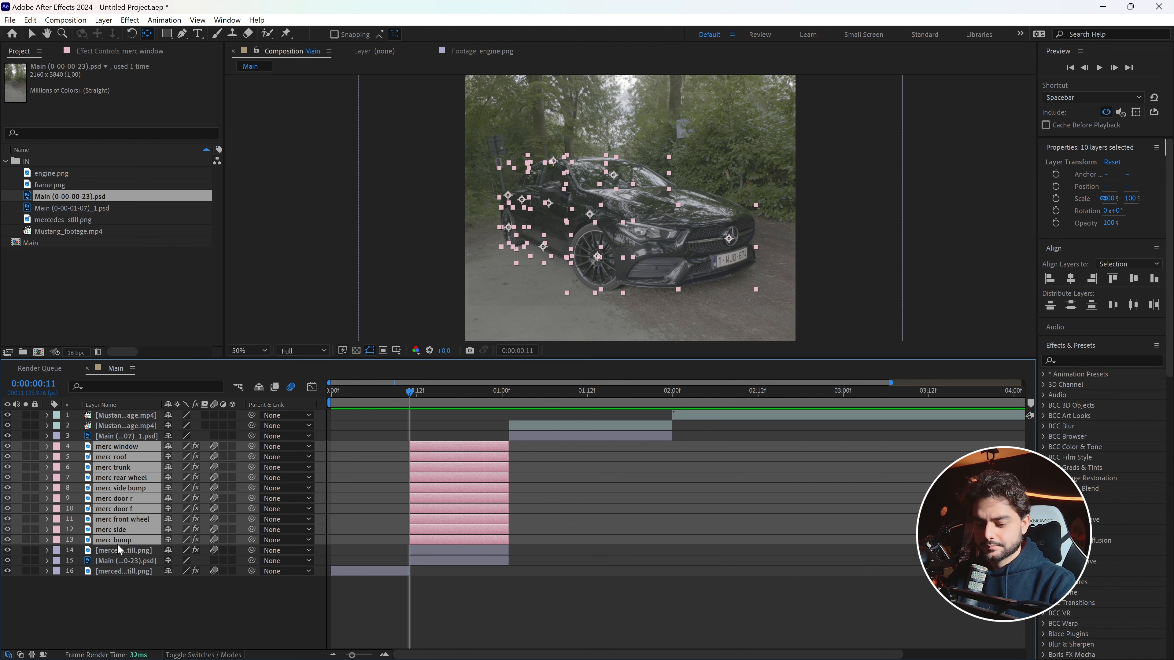
{"action": "key", "text": "p"}
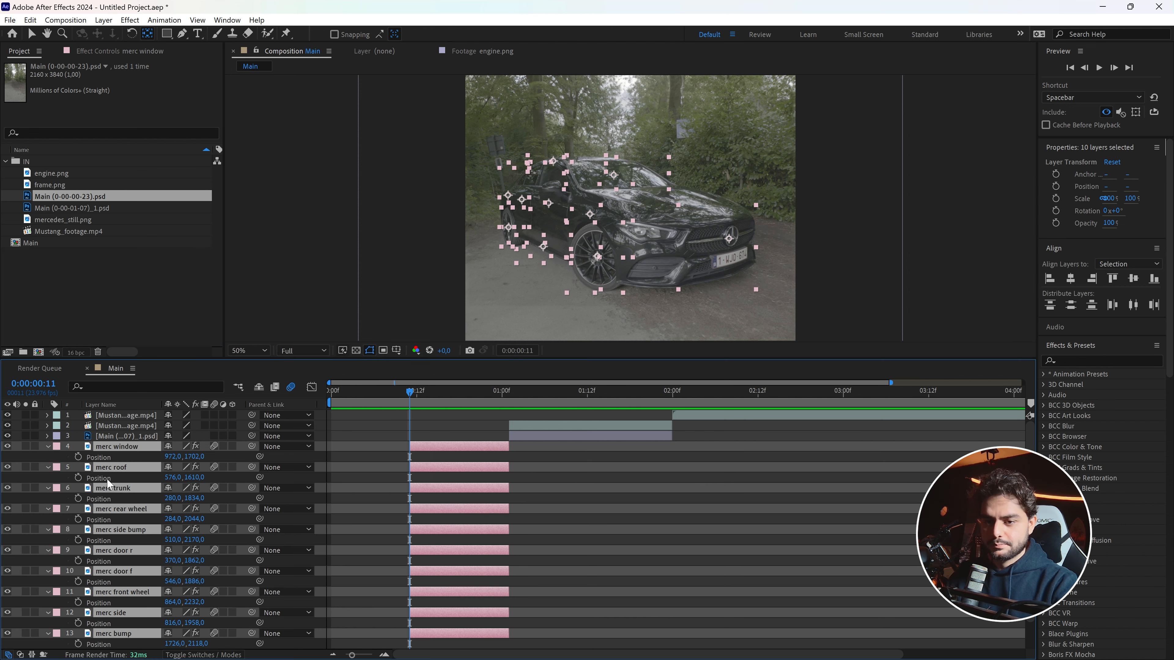
{"action": "left_click", "coordinate": [77, 456]}
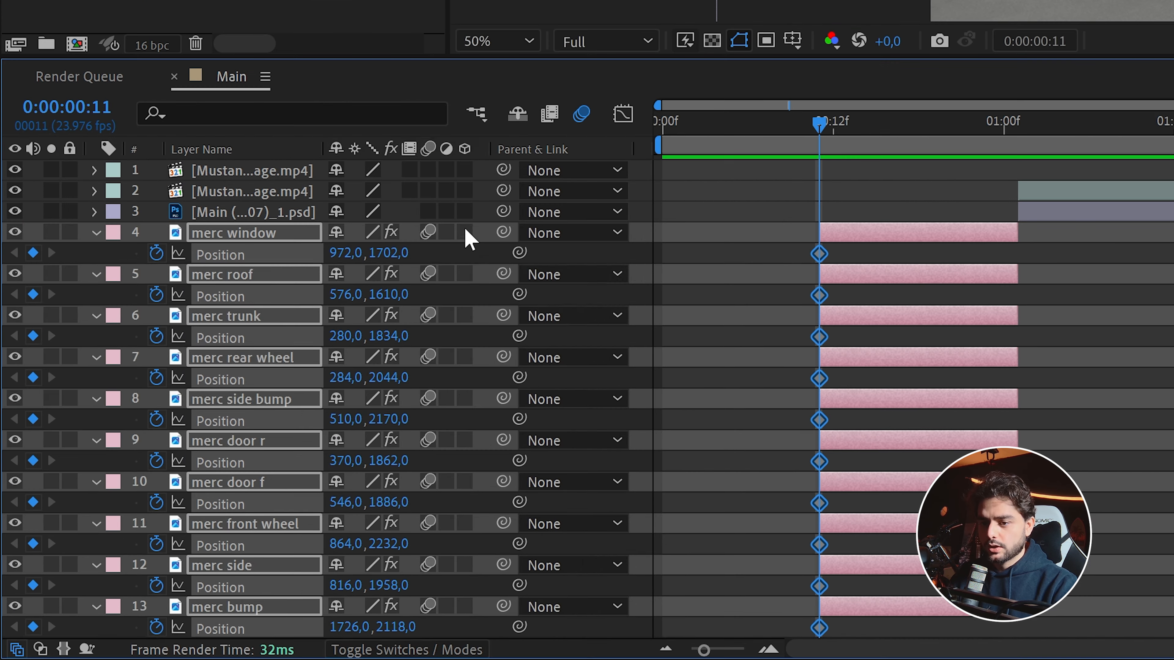
{"action": "left_click", "coordinate": [233, 447]}
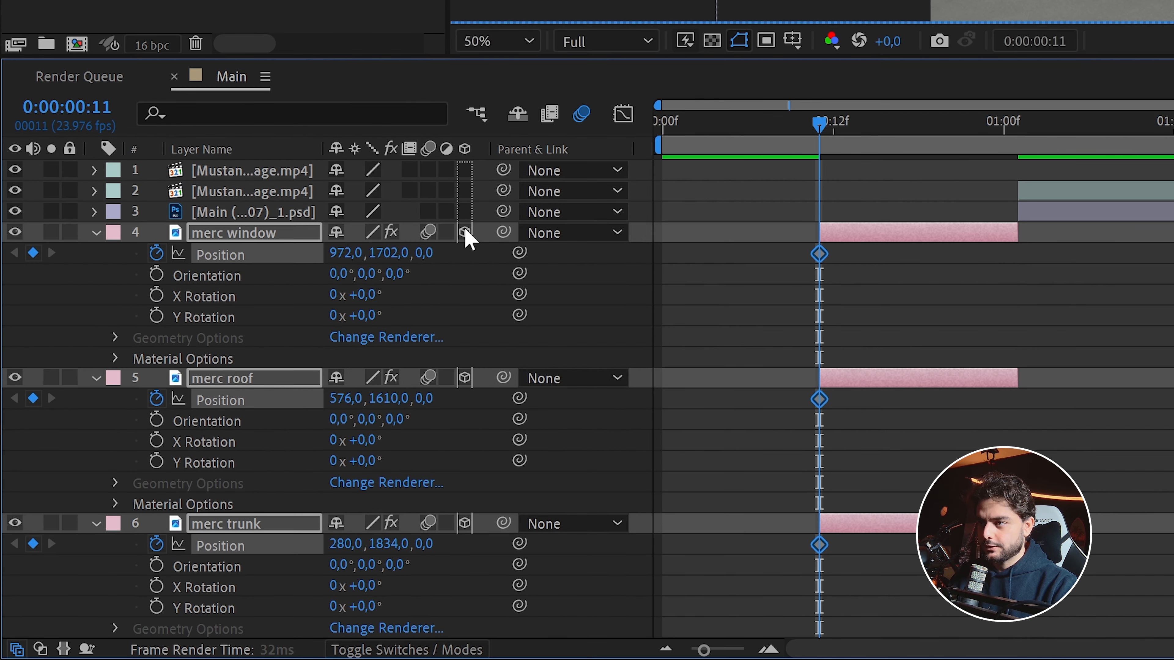
{"action": "left_click", "coordinate": [96, 233]}
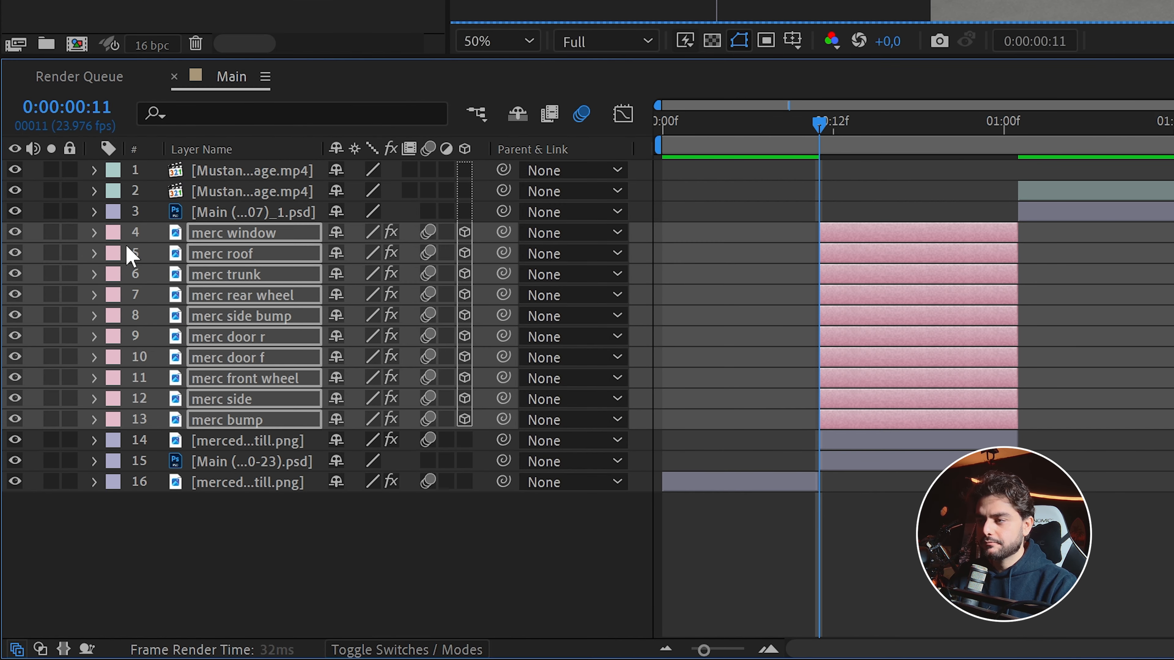
{"action": "left_click", "coordinate": [1040, 509]}
At 0:00:00:14, shift each merc part layer slightly outward from the car, from merc bump through to merc window.
{"action": "left_click_drag", "start_coordinate": [411, 400], "coordinate": [427, 406]}
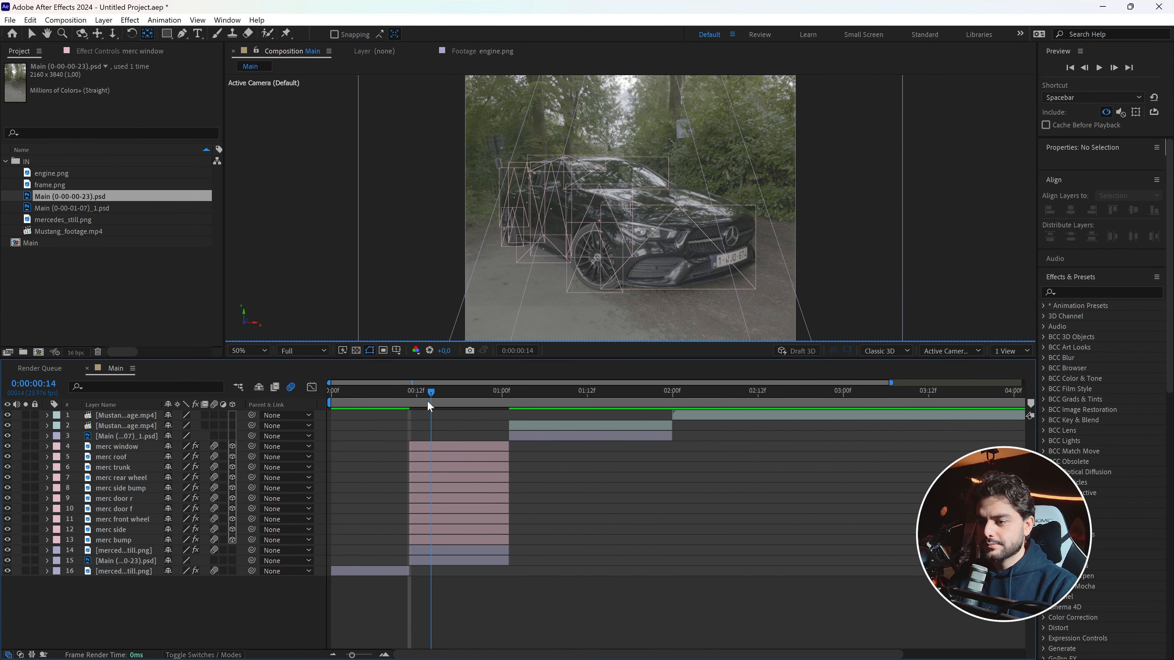
{"action": "left_click", "coordinate": [121, 539]}
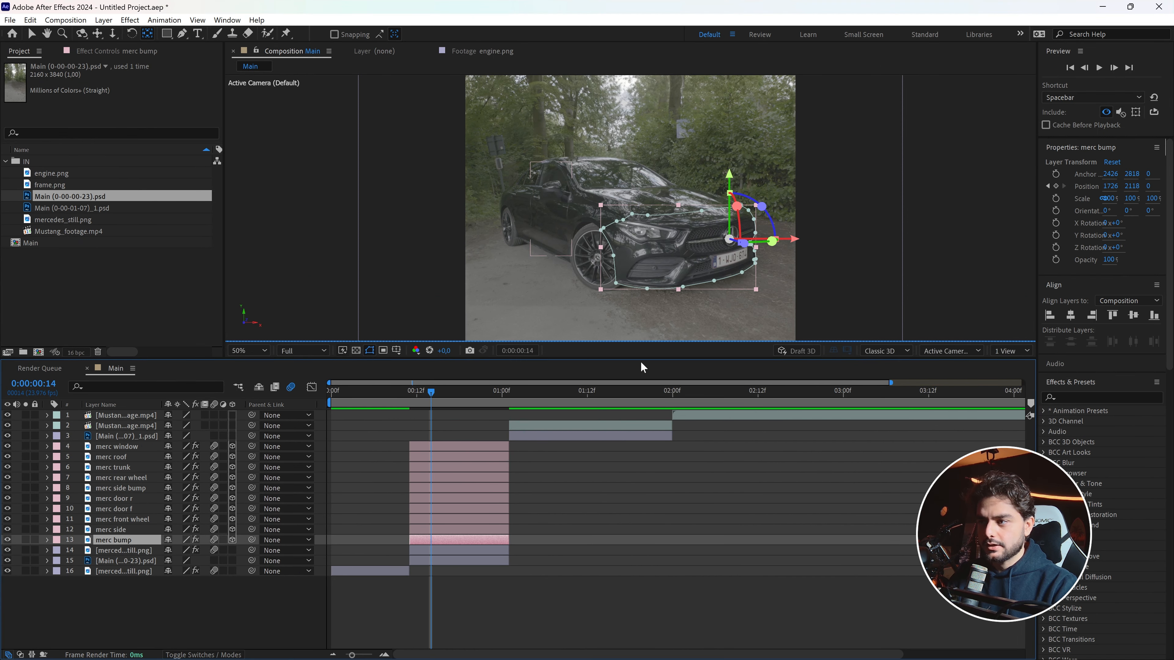
{"action": "left_click_drag", "start_coordinate": [713, 258], "coordinate": [718, 262]}
{"action": "left_click", "coordinate": [432, 529]}
{"action": "left_click", "coordinate": [432, 519]}
{"action": "left_click_drag", "start_coordinate": [596, 258], "coordinate": [595, 262]}
{"action": "left_click", "coordinate": [432, 508]}
{"action": "left_click_drag", "start_coordinate": [550, 222], "coordinate": [513, 237]}
{"action": "left_click", "coordinate": [439, 488]}
{"action": "left_click", "coordinate": [439, 478]}
{"action": "left_click", "coordinate": [442, 467]}
{"action": "left_click", "coordinate": [443, 456]}
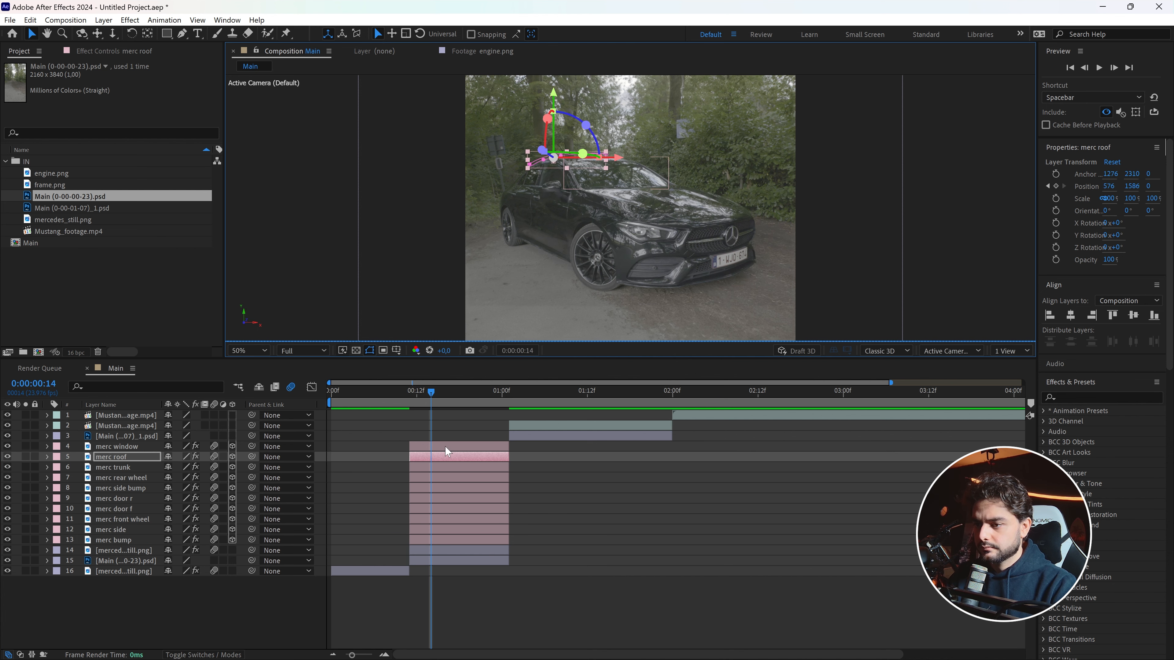
{"action": "left_click", "coordinate": [501, 549]}
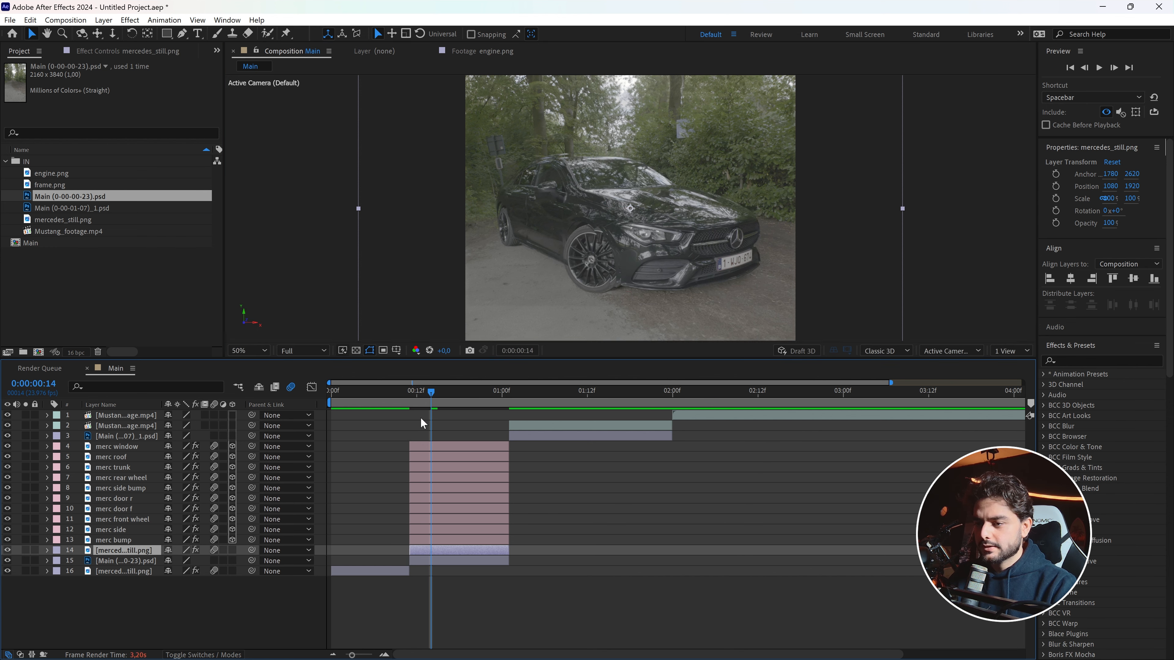
Reveal the ten merc parts' Position keyframes and shorten the full Mercedes still beneath them to a single frame at 0:00:00:11.
{"action": "left_click", "coordinate": [416, 446]}
{"action": "left_click", "coordinate": [429, 541], "text": "shift"}
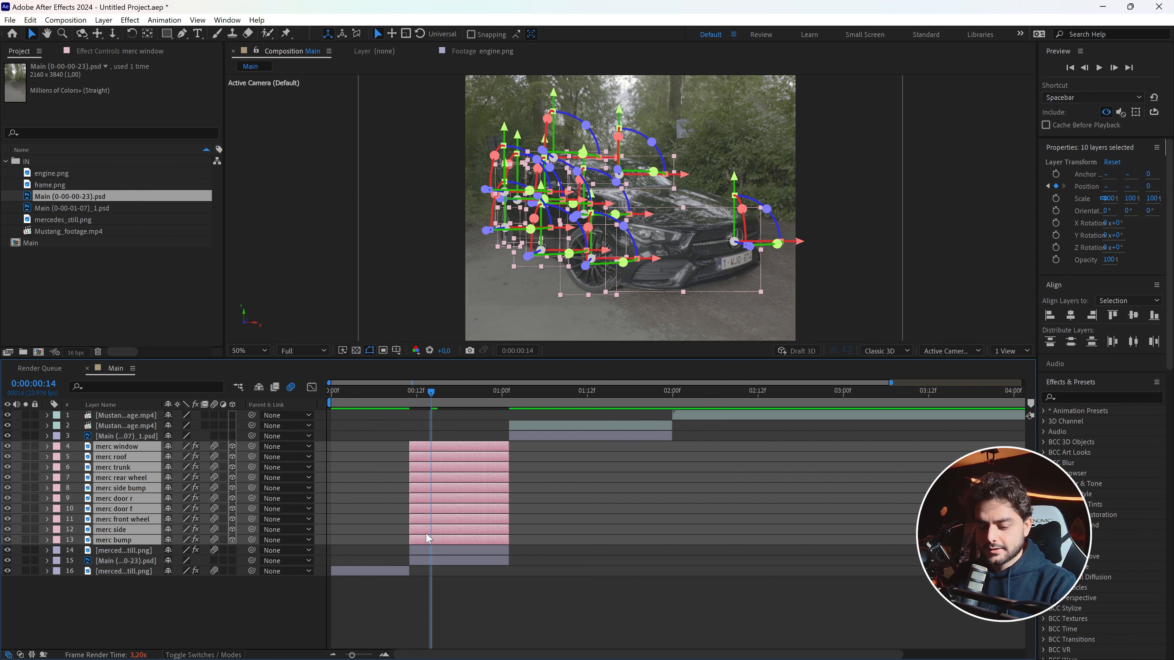
{"action": "key", "text": "p"}
{"action": "left_click", "coordinate": [405, 474]}
{"action": "left_click_drag", "start_coordinate": [396, 392], "coordinate": [412, 425]}
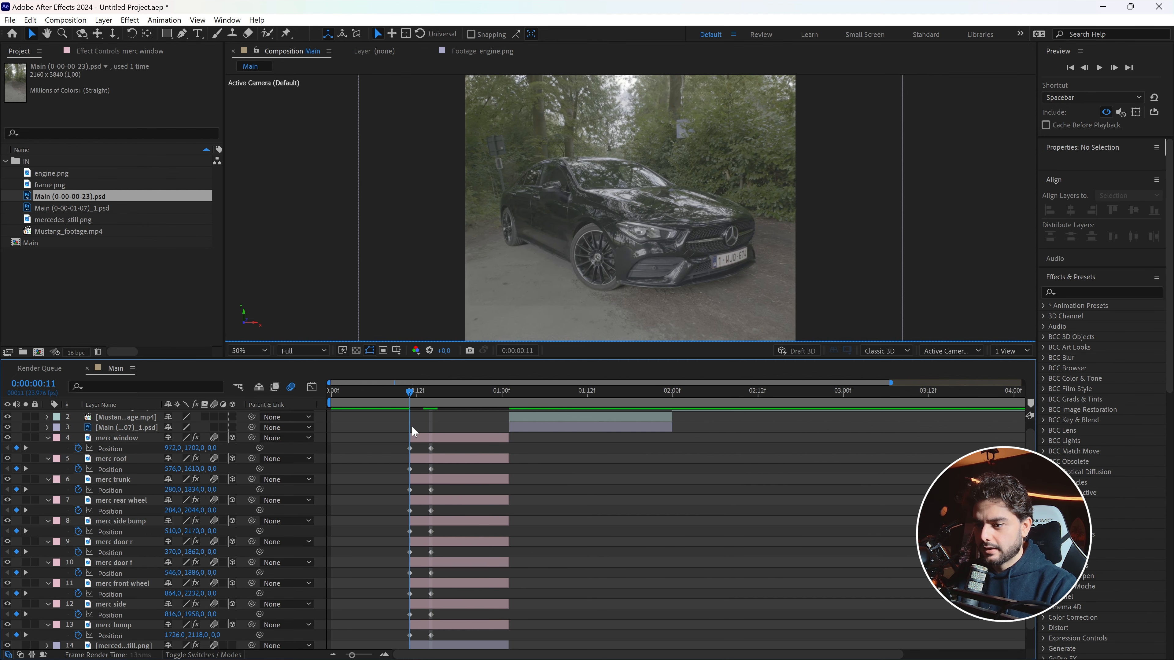
{"action": "scroll", "coordinate": [439, 531], "scroll_direction": "down", "scroll_amount": 1}
{"action": "left_click", "coordinate": [421, 624]}
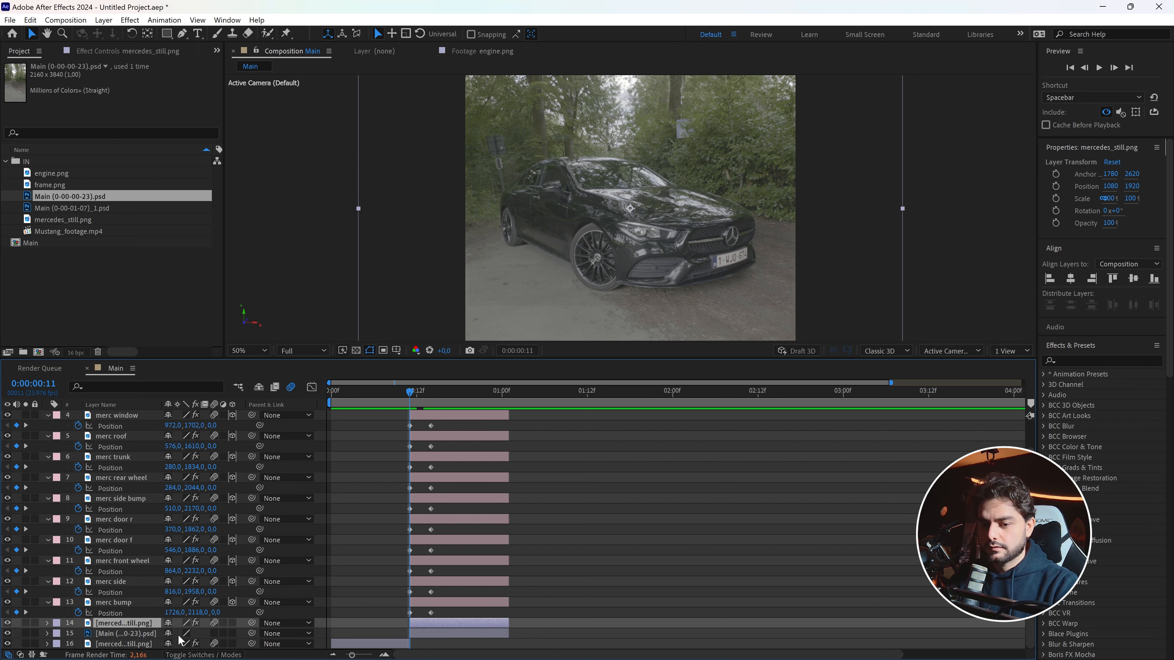
{"action": "left_click_drag", "start_coordinate": [506, 624], "coordinate": [415, 624]}
{"action": "left_click_drag", "start_coordinate": [411, 393], "coordinate": [428, 399]}
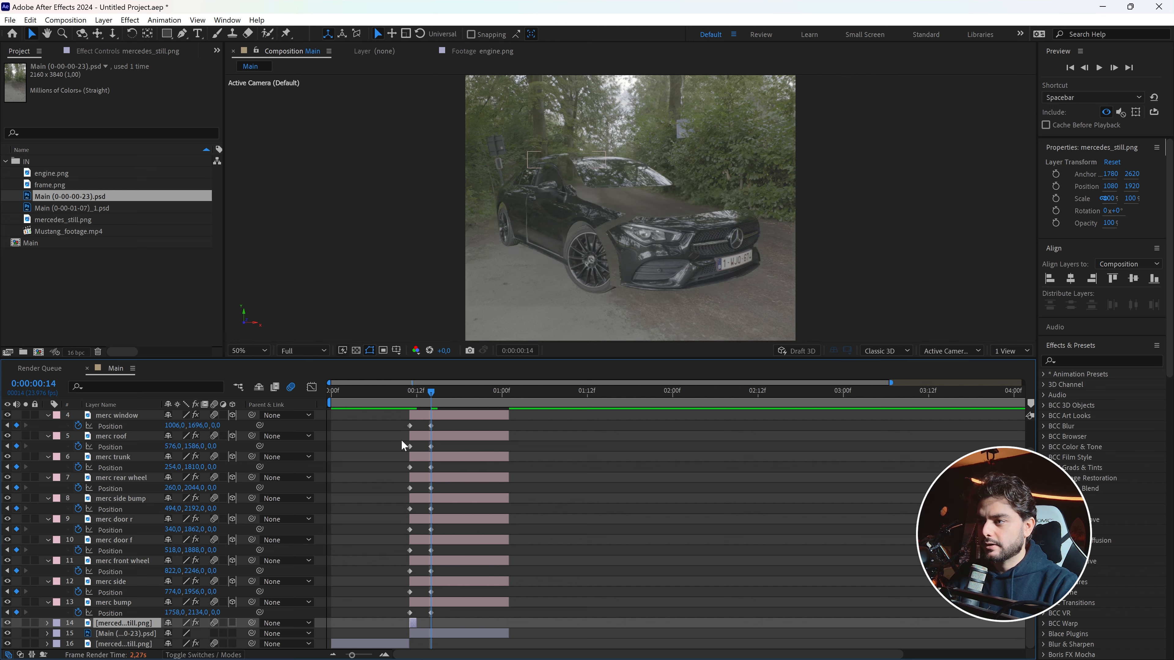
Duplicate the merc window layer, remove the copy's mask and outline the car's hood with a new Pen tool mask.
{"action": "left_click", "coordinate": [132, 631]}
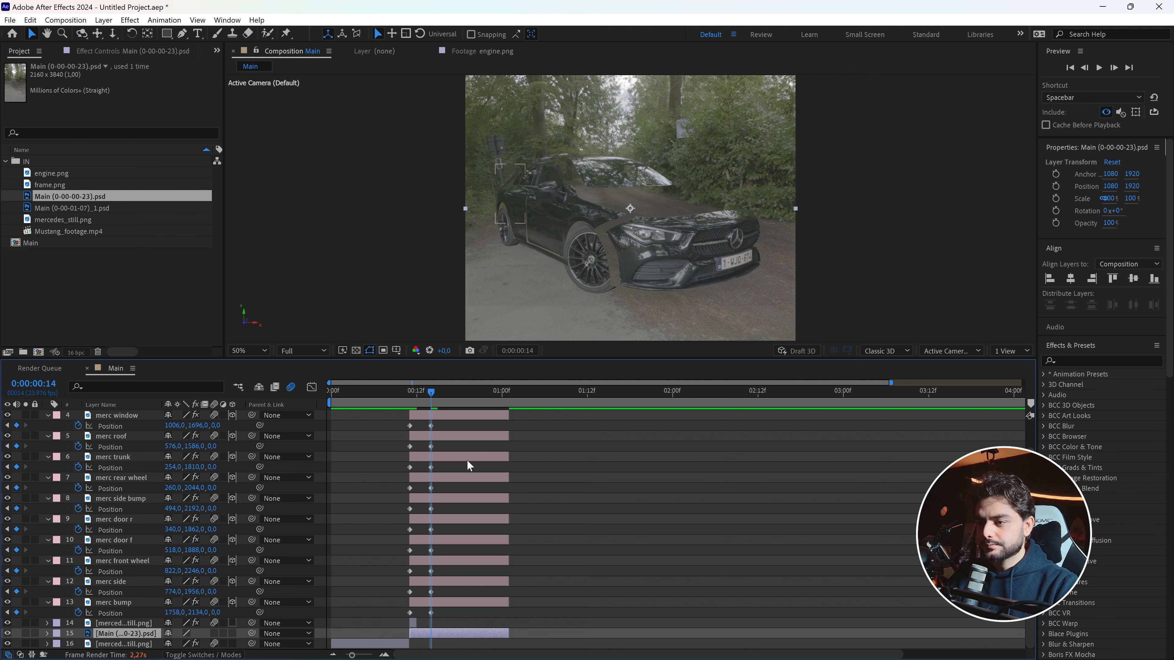
{"action": "scroll", "coordinate": [468, 464], "scroll_direction": "up", "scroll_amount": 3}
{"action": "left_click", "coordinate": [436, 446]}
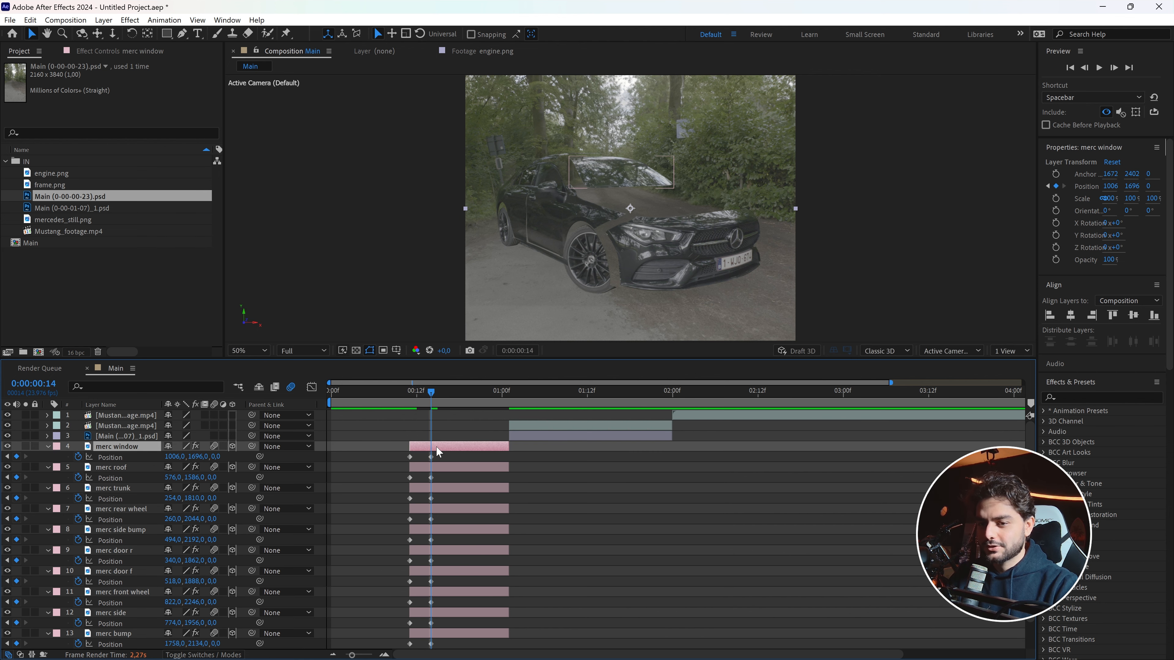
{"action": "key", "text": "ctrl+d"}
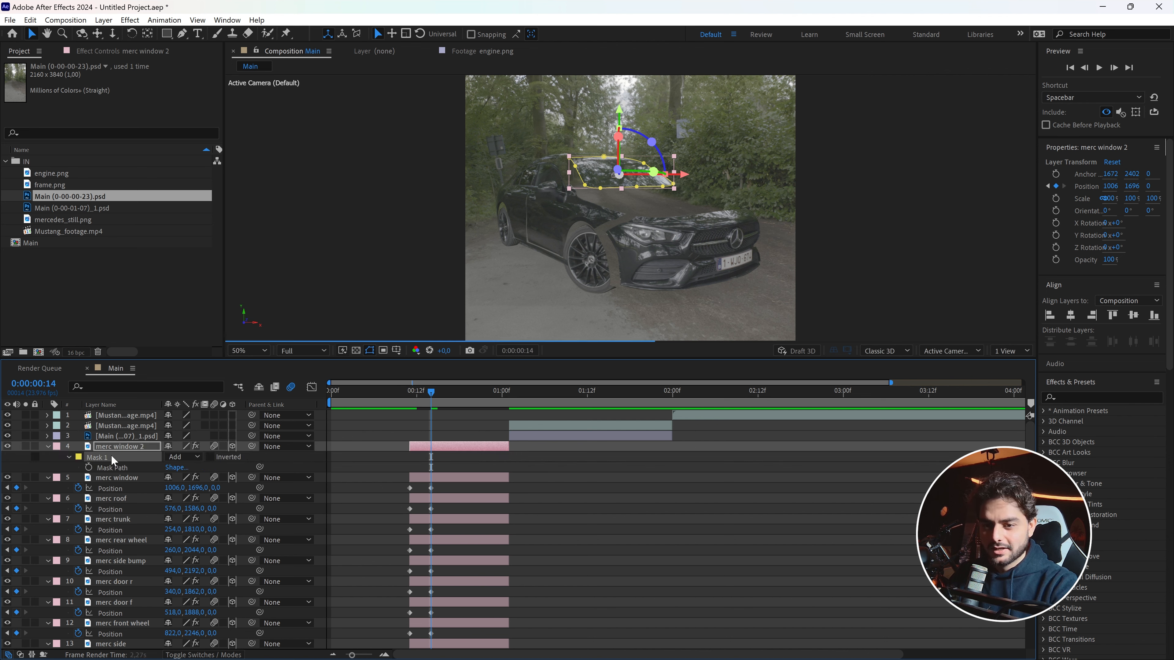
{"action": "left_click", "coordinate": [118, 446]}
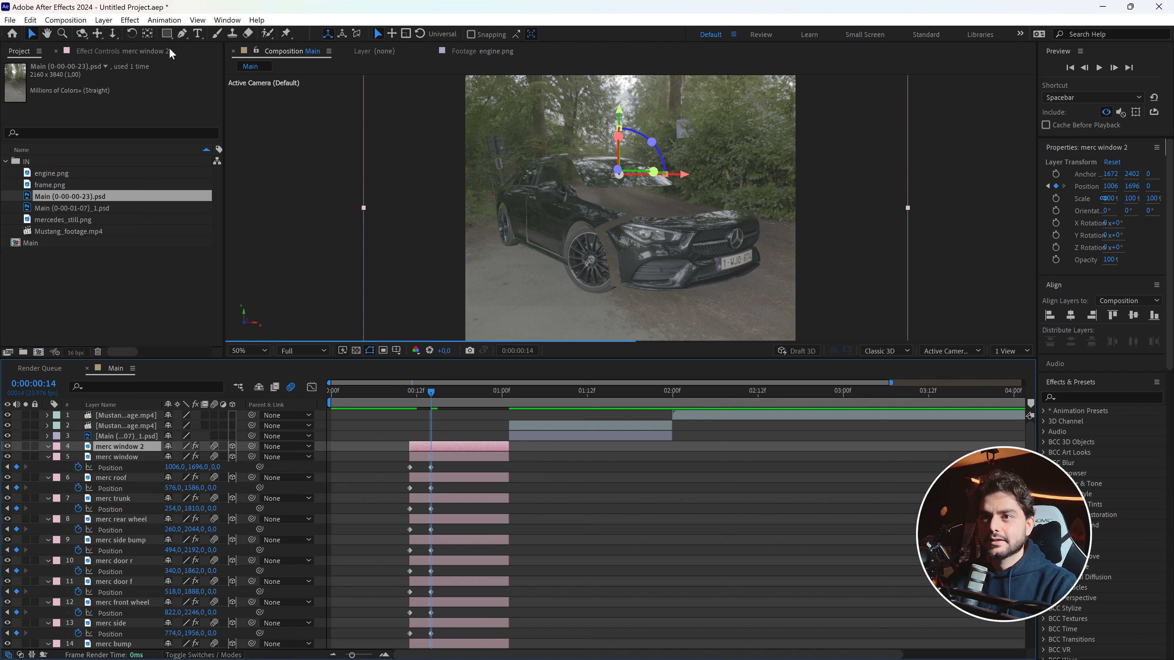
{"action": "left_click", "coordinate": [182, 34]}
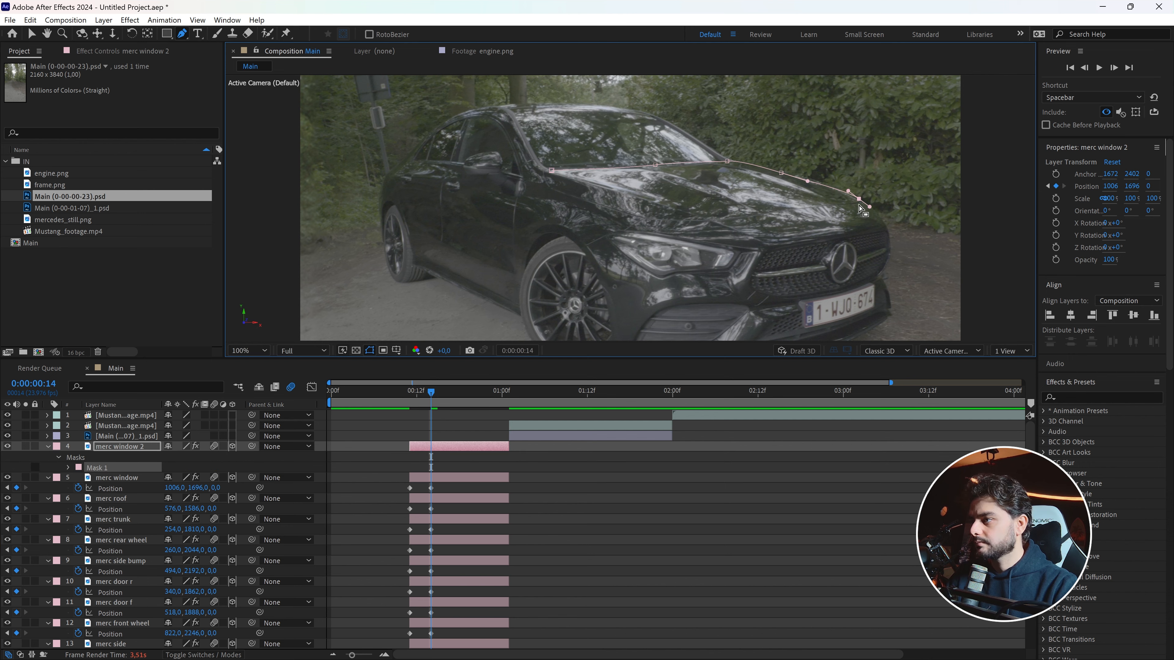
{"action": "left_click_drag", "start_coordinate": [869, 206], "coordinate": [883, 222]}
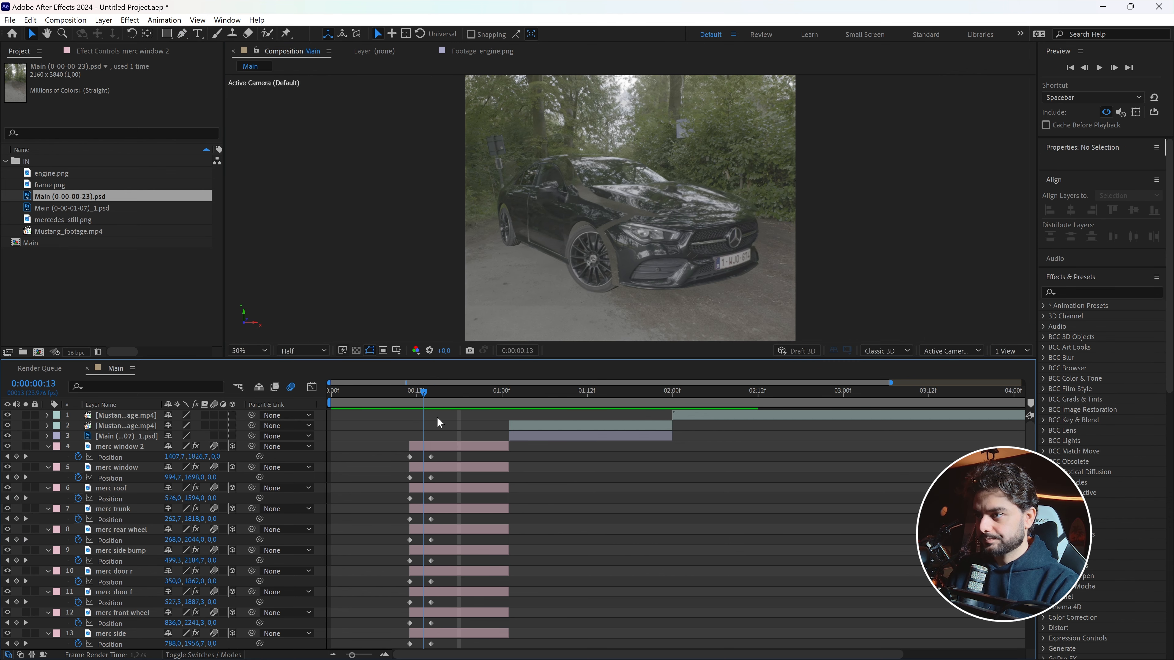
At 0:00:00:19, move the hood layer upward off the car and spread the other merc parts far outward.
{"action": "key", "text": "Page_Down"}
{"action": "key", "text": "Page_Down"}
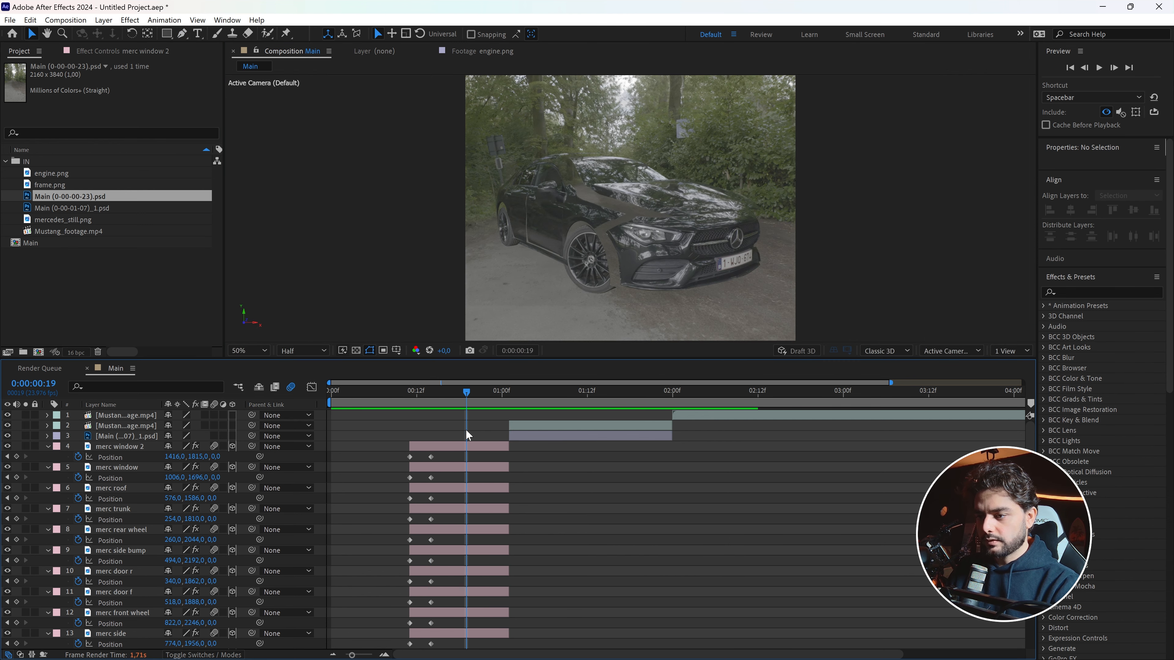
{"action": "left_click", "coordinate": [480, 447]}
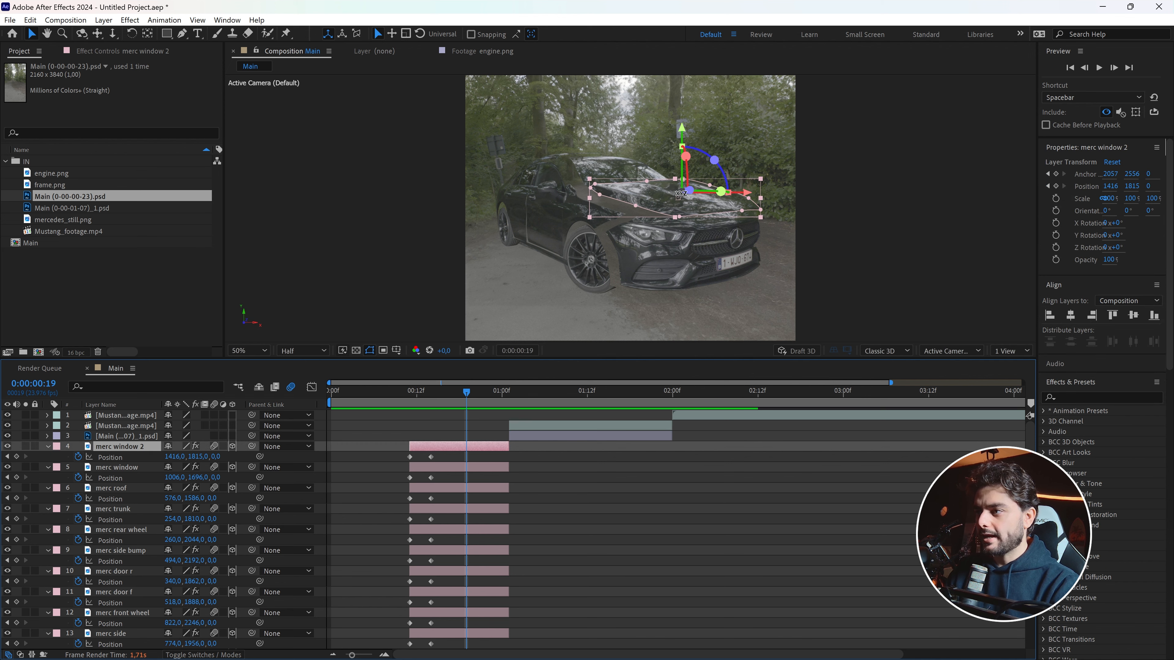
{"action": "left_click_drag", "start_coordinate": [661, 198], "coordinate": [668, 69]}
{"action": "scroll", "coordinate": [671, 138], "scroll_direction": "down", "scroll_amount": 2}
{"action": "scroll", "coordinate": [672, 138], "scroll_direction": "up", "scroll_amount": 2}
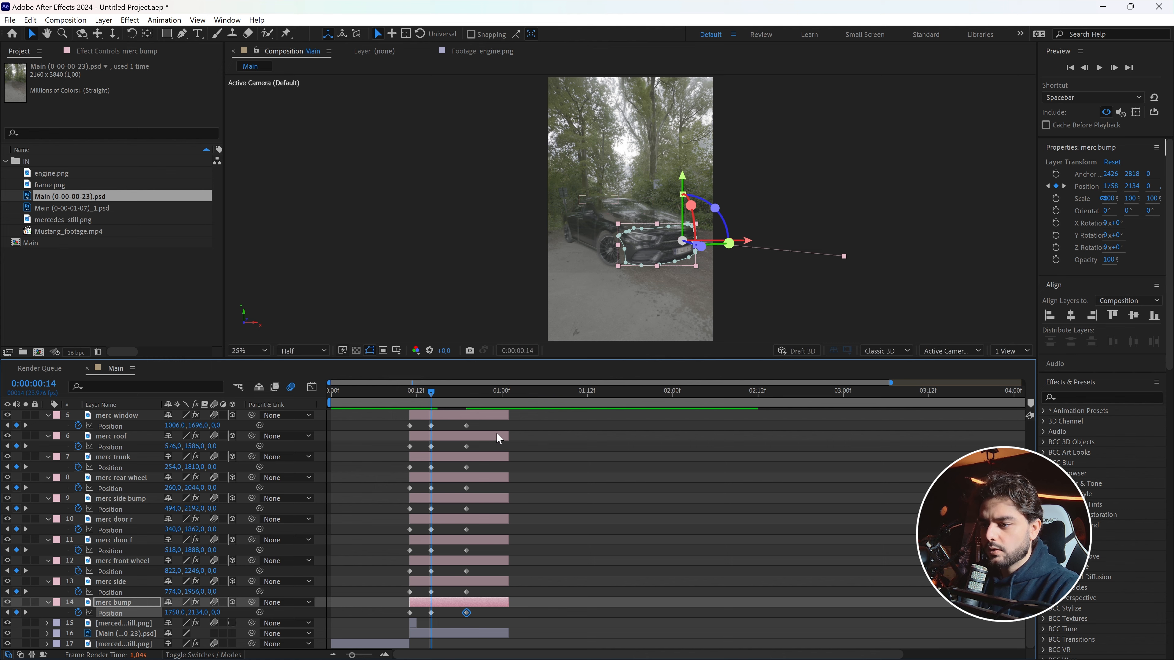
Apply Easy Ease to all Position keyframes of the merc part layers, including those of the hood layer.
{"action": "left_click_drag", "start_coordinate": [497, 423], "coordinate": [410, 622]}
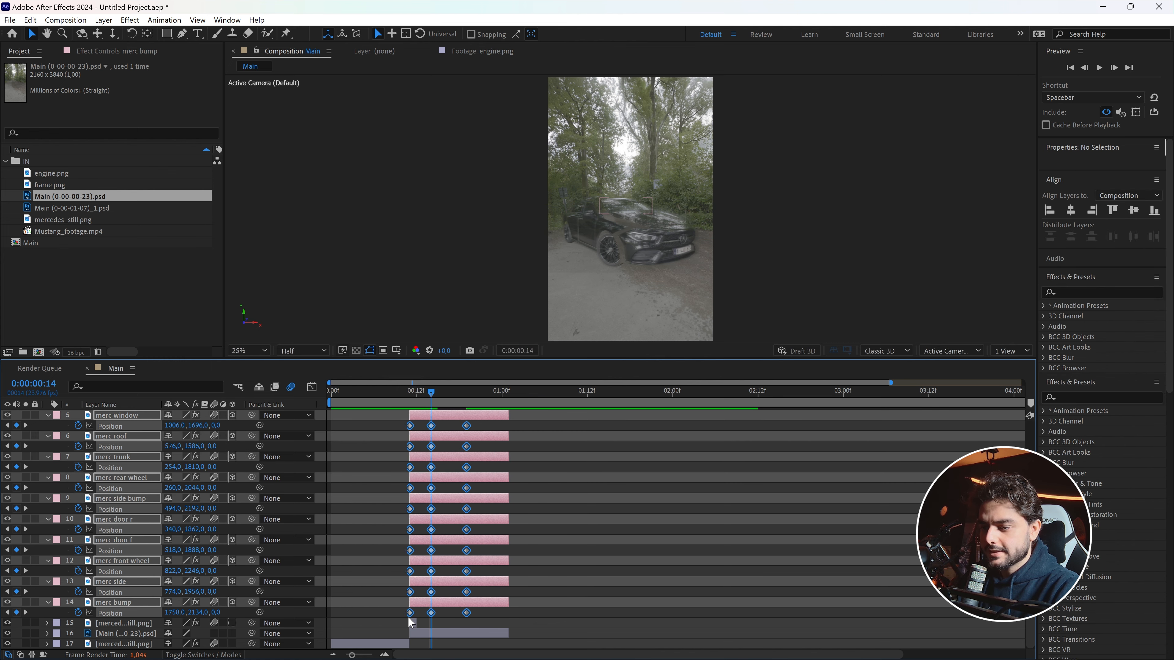
{"action": "right_click", "coordinate": [410, 613]}
{"action": "mouse_move", "coordinate": [443, 604]}
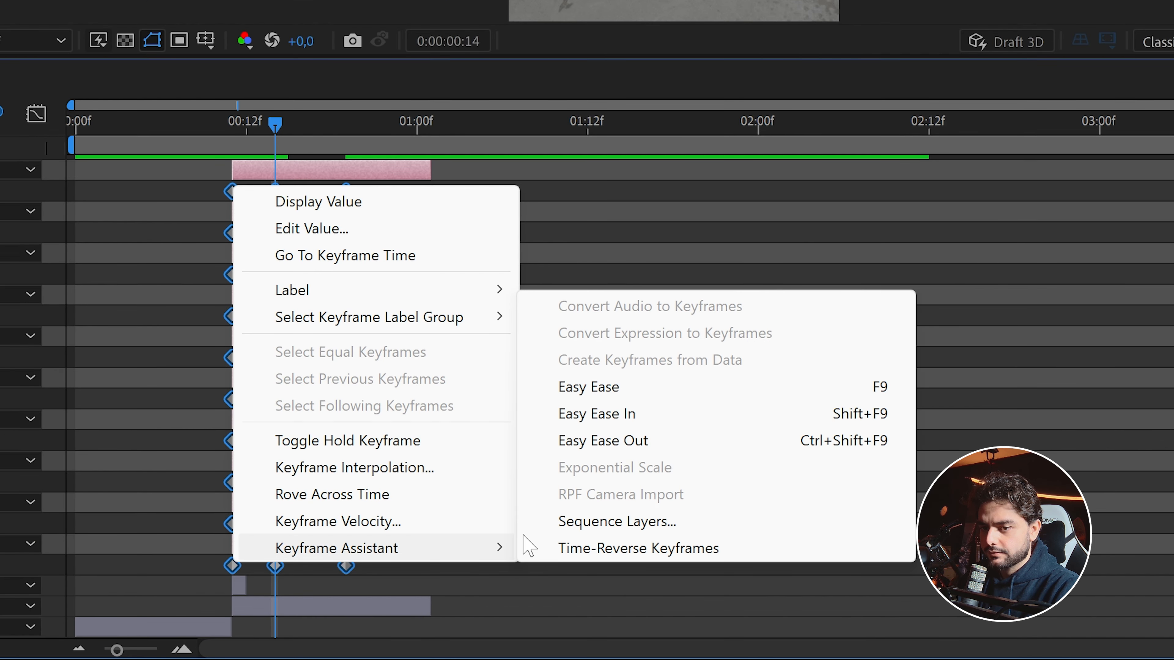
{"action": "left_click", "coordinate": [570, 389]}
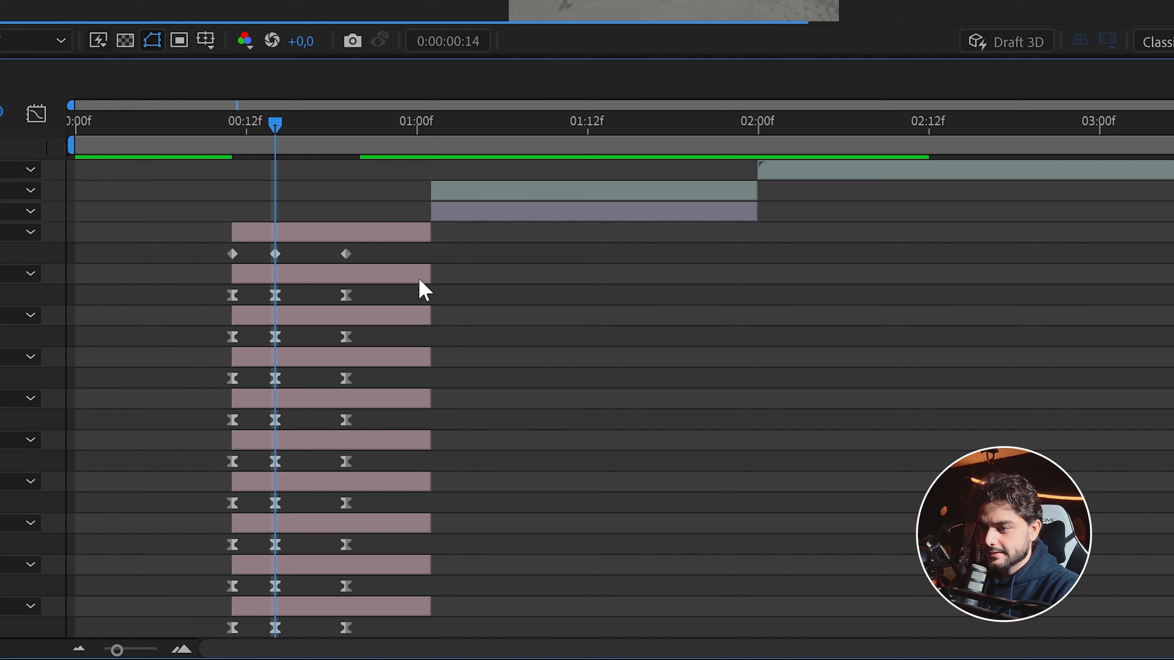
{"action": "left_click_drag", "start_coordinate": [396, 252], "coordinate": [170, 264]}
{"action": "right_click", "coordinate": [232, 255]}
{"action": "mouse_move", "coordinate": [416, 616]}
{"action": "left_click", "coordinate": [558, 453]}
In the speed graph, lengthen the incoming and outgoing ease of all merc parts' Position keyframes at 0:00:00:14.
{"action": "left_click_drag", "start_coordinate": [198, 249], "coordinate": [367, 617]}
{"action": "left_click", "coordinate": [36, 114]}
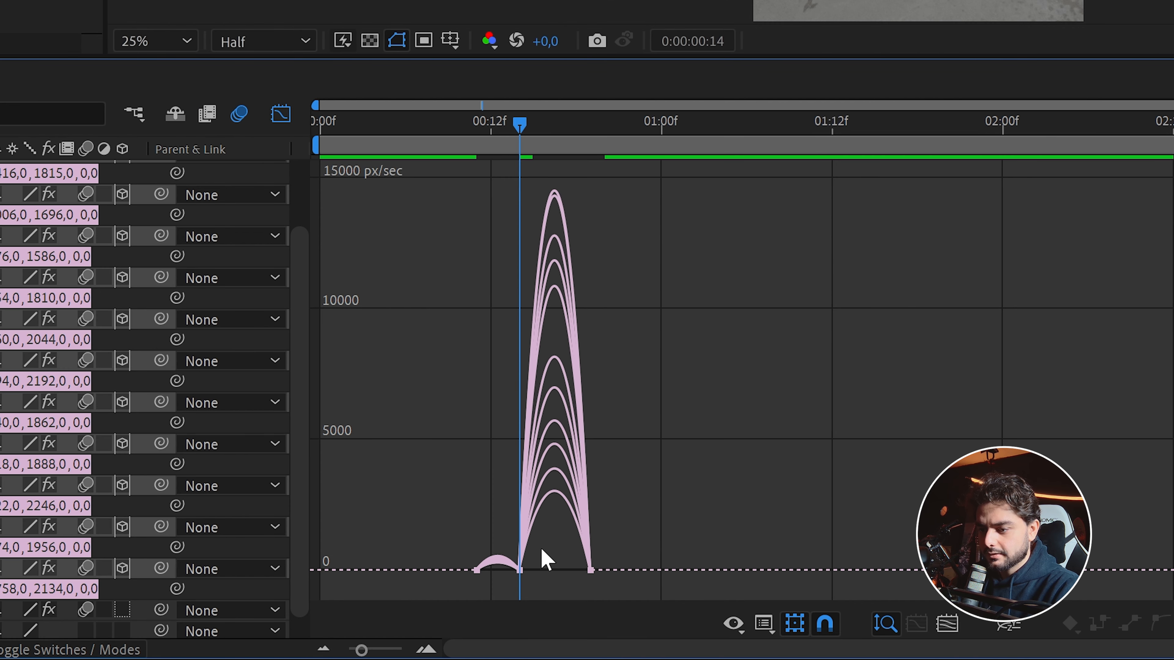
{"action": "left_click_drag", "start_coordinate": [526, 591], "coordinate": [516, 590]}
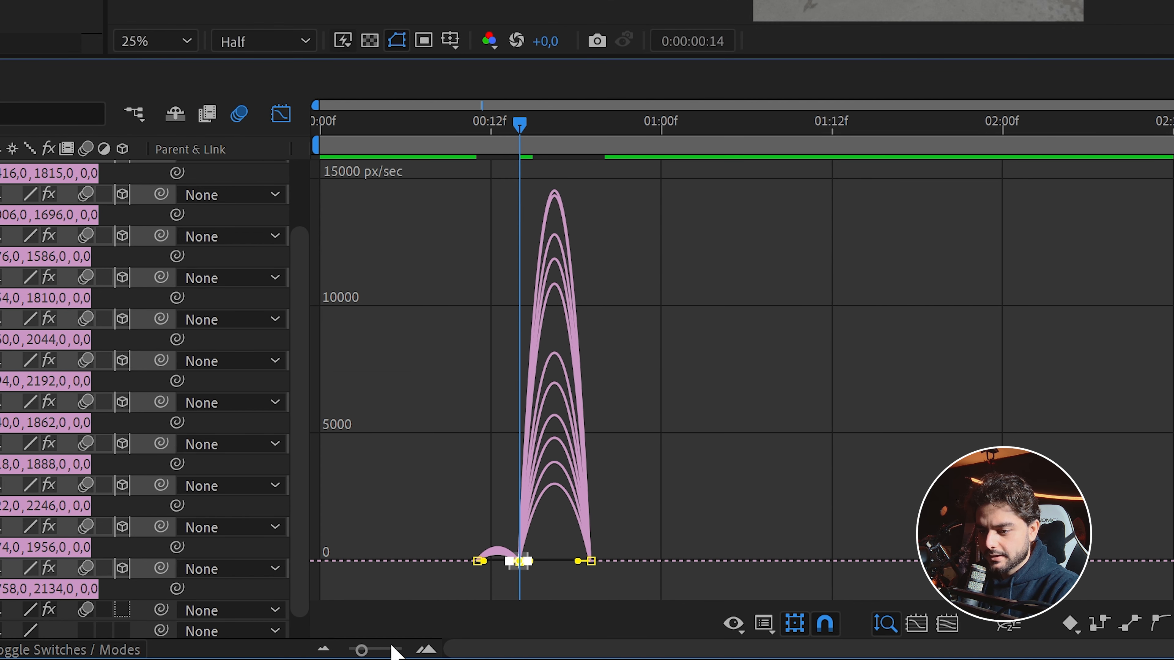
{"action": "left_click", "coordinate": [425, 648]}
{"action": "left_click_drag", "start_coordinate": [568, 562], "coordinate": [606, 573]}
{"action": "left_click_drag", "start_coordinate": [490, 563], "coordinate": [445, 563]}
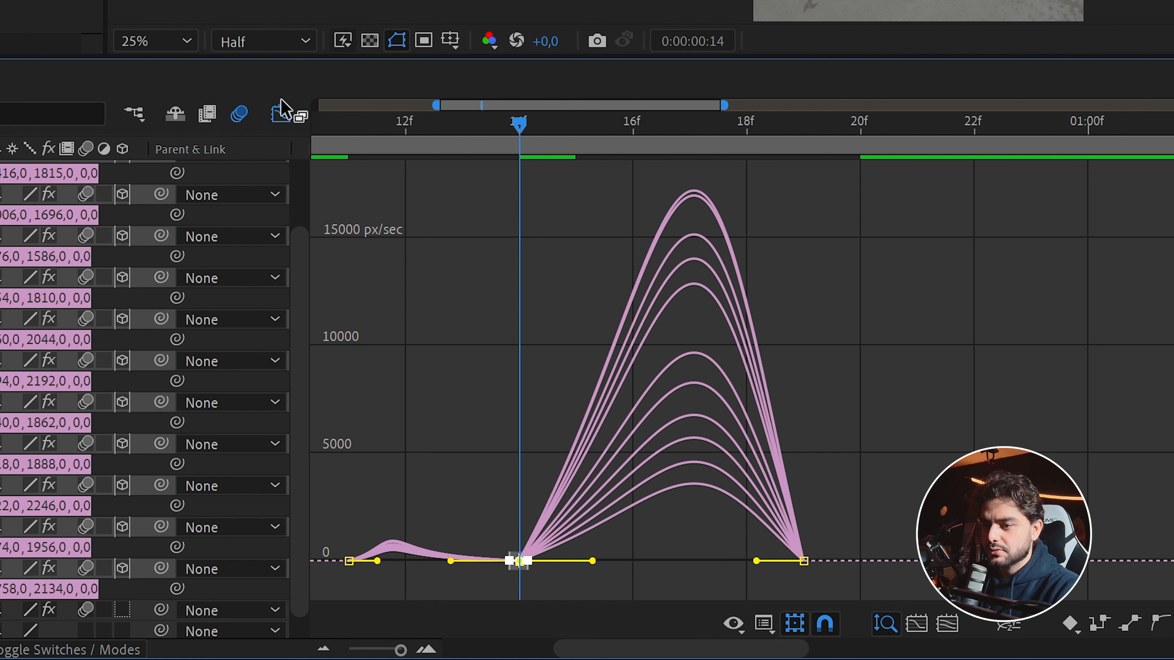
{"action": "left_click", "coordinate": [279, 113]}
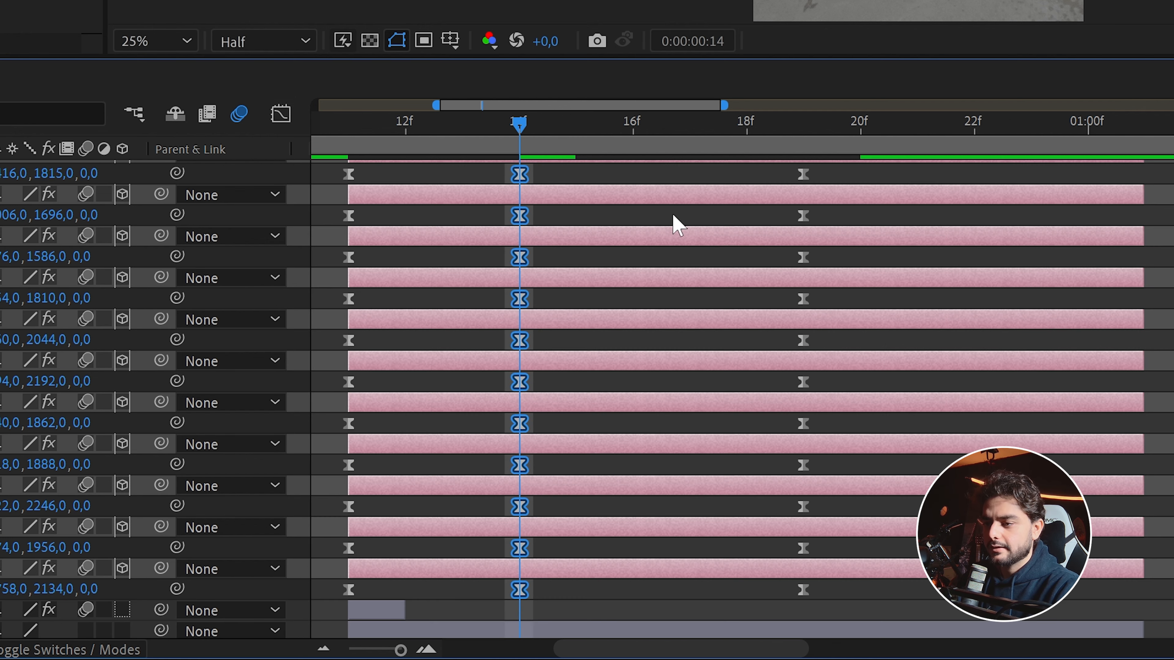
Stagger the second and third Position keyframes of the roof, trunk, side bump, front door, front wheel and side layers by one to three frames, and preview.
{"action": "key", "text": "space"}
{"action": "key", "text": "Page_Down"}
{"action": "key", "text": "Page_Down"}
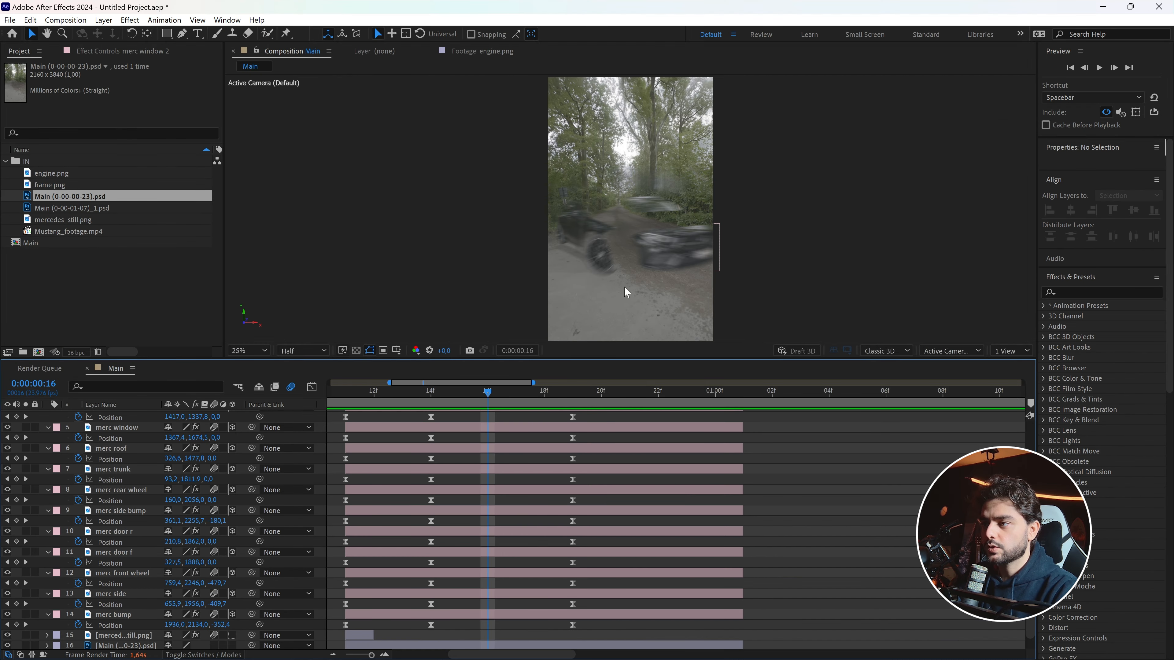
{"action": "left_click_drag", "start_coordinate": [416, 555], "coordinate": [599, 576]}
{"action": "scroll", "coordinate": [594, 555], "scroll_direction": "down", "scroll_amount": 2}
{"action": "key", "text": "alt+Left"}
{"action": "left_click_drag", "start_coordinate": [416, 587], "coordinate": [609, 593]}
{"action": "key", "text": "alt+Right"}
{"action": "key", "text": "alt+Right"}
{"action": "key", "text": "alt+Right"}
{"action": "left_click", "coordinate": [698, 566]}
{"action": "key", "text": "space"}
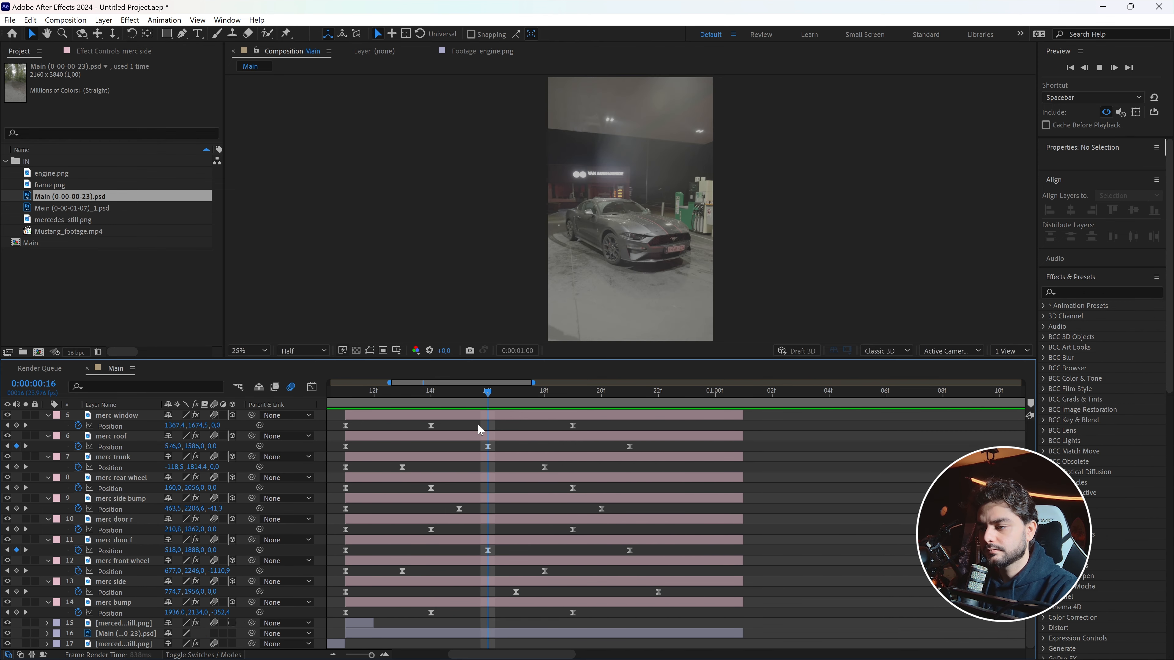
Add frame.png to the composition directly beneath merc bump and trim it to start at 0:00:00:12.
{"action": "mouse_move", "coordinate": [452, 397]}
{"action": "left_mouse_down"}
{"action": "mouse_move", "coordinate": [403, 401]}
{"action": "mouse_move", "coordinate": [432, 398]}
{"action": "left_mouse_up"}
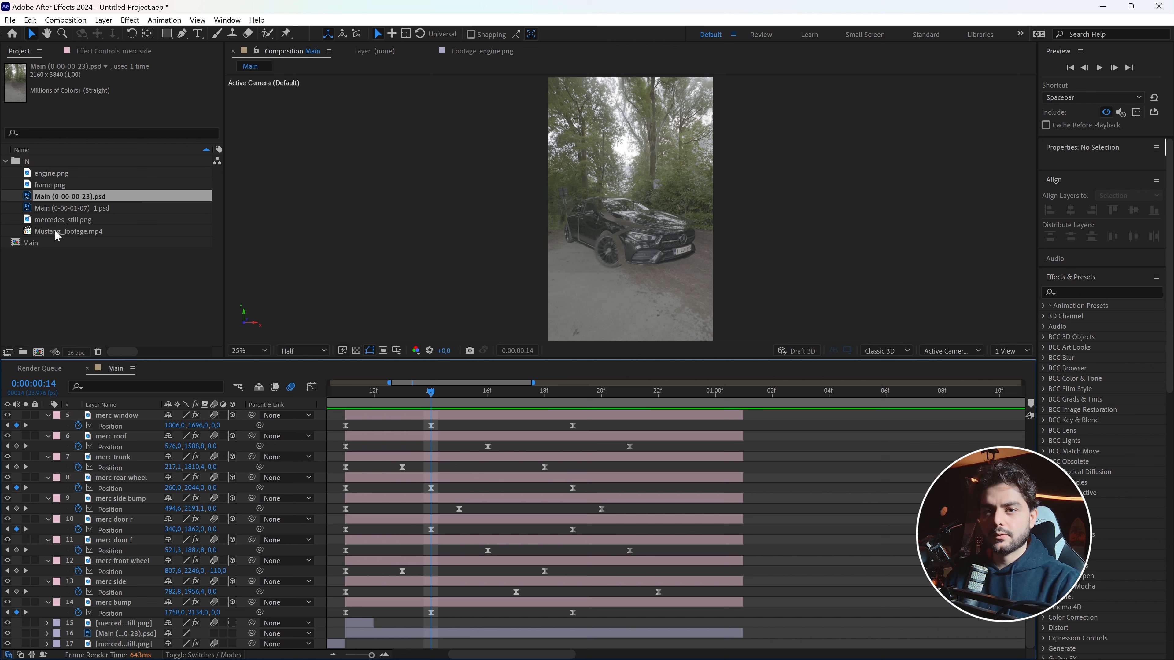
{"action": "left_click_drag", "start_coordinate": [50, 184], "coordinate": [125, 628]}
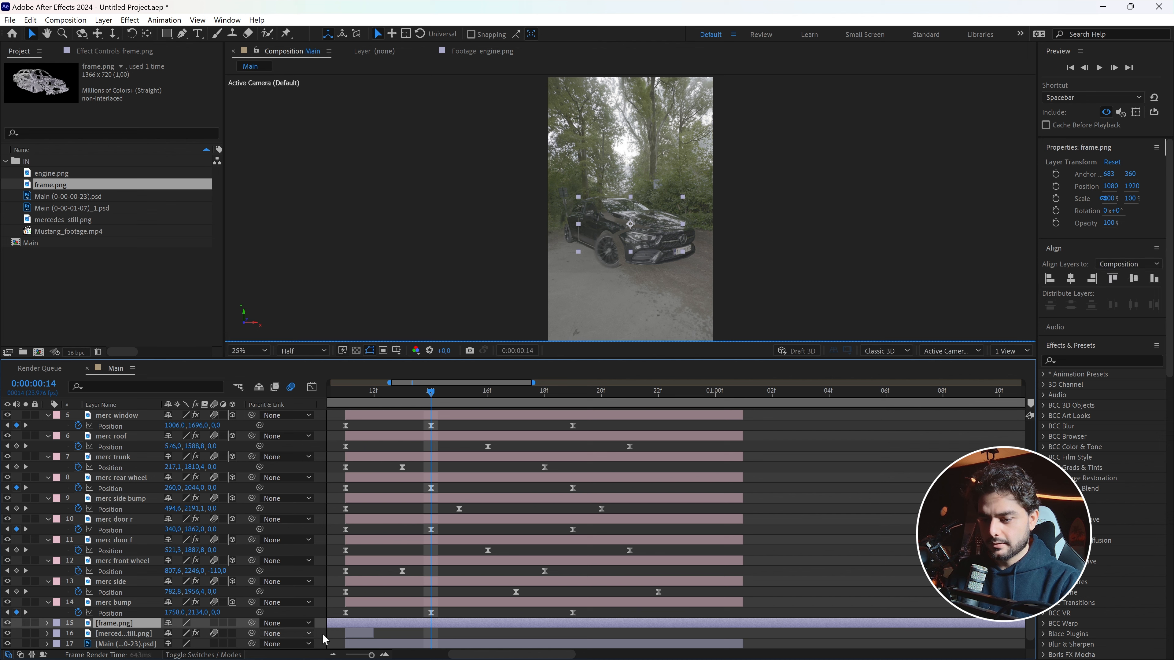
{"action": "key", "text": "ctrl+shift+d"}
{"action": "left_click", "coordinate": [407, 633]}
{"action": "key", "text": "Delete"}
{"action": "left_click_drag", "start_coordinate": [432, 624], "coordinate": [374, 622]}
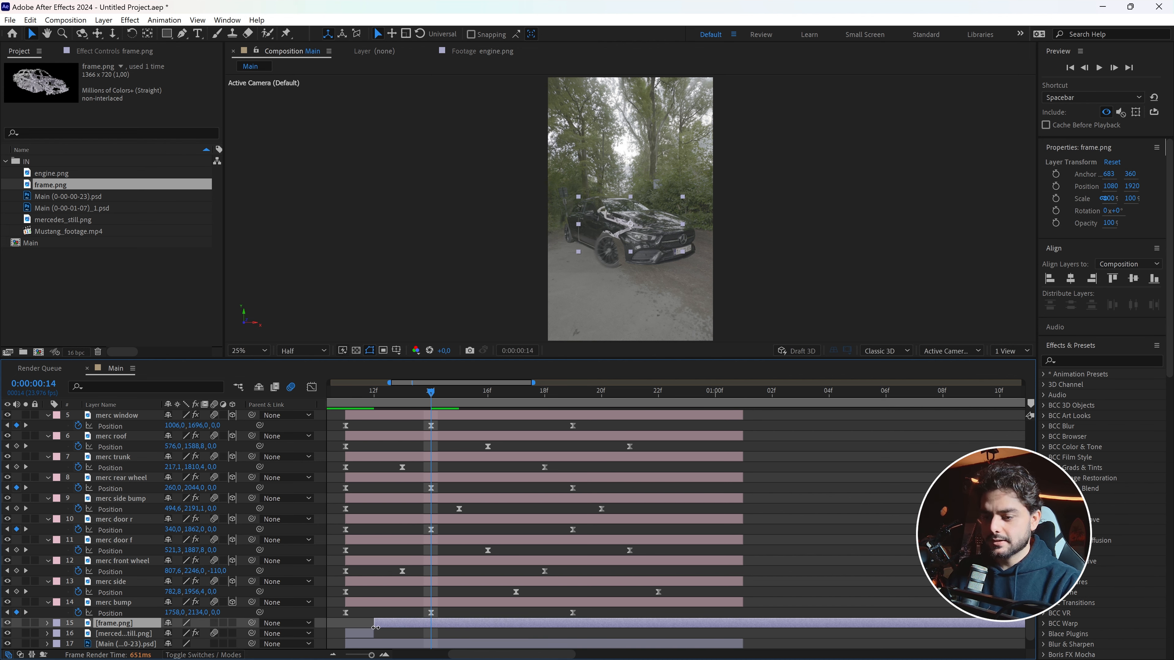
{"action": "left_click", "coordinate": [365, 397]}
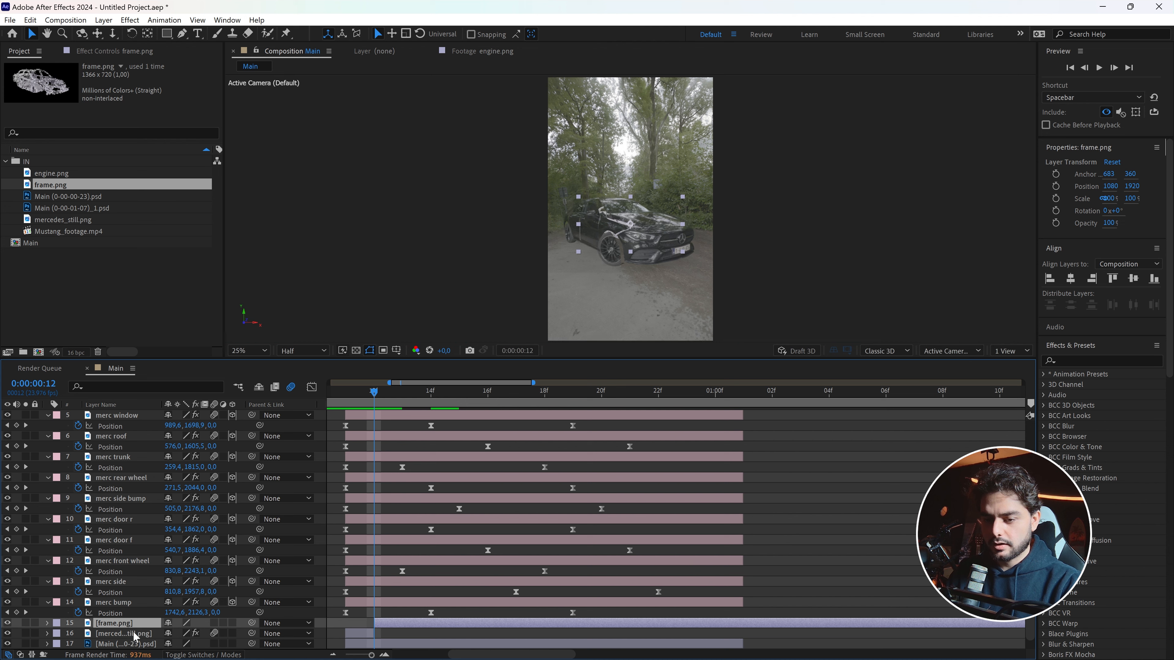
At 0:00:00:14, scale frame.png up to about 151% and align it with the Mercedes at position 1108, 1980.
{"action": "left_click_drag", "start_coordinate": [374, 393], "coordinate": [431, 393]}
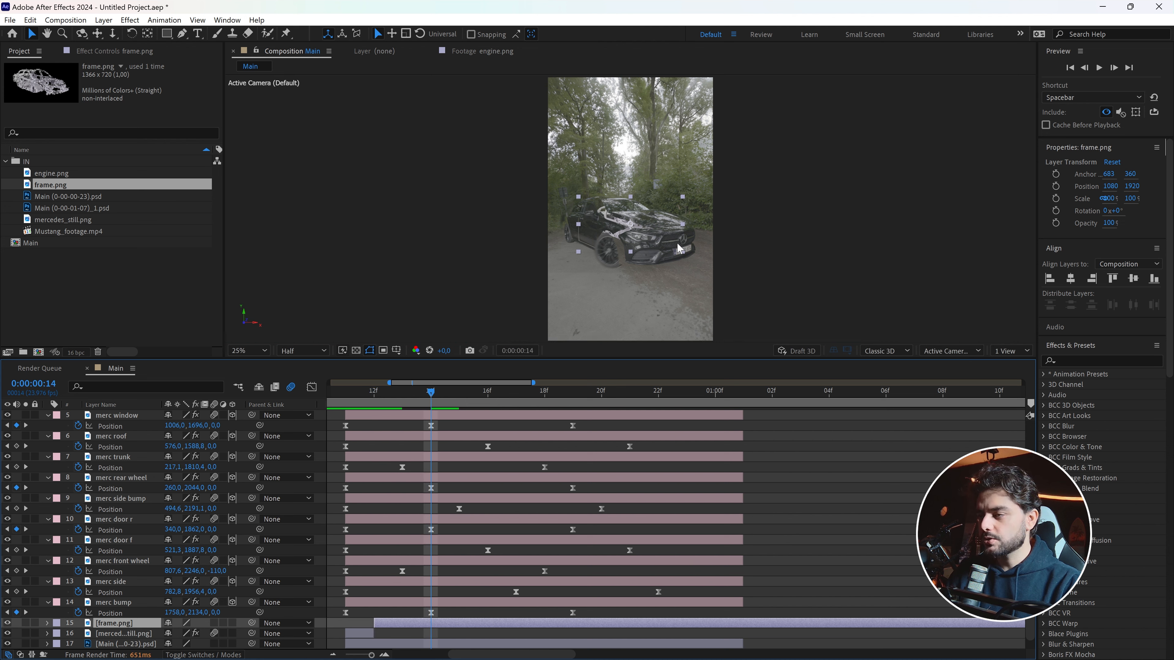
{"action": "key", "text": "period"}
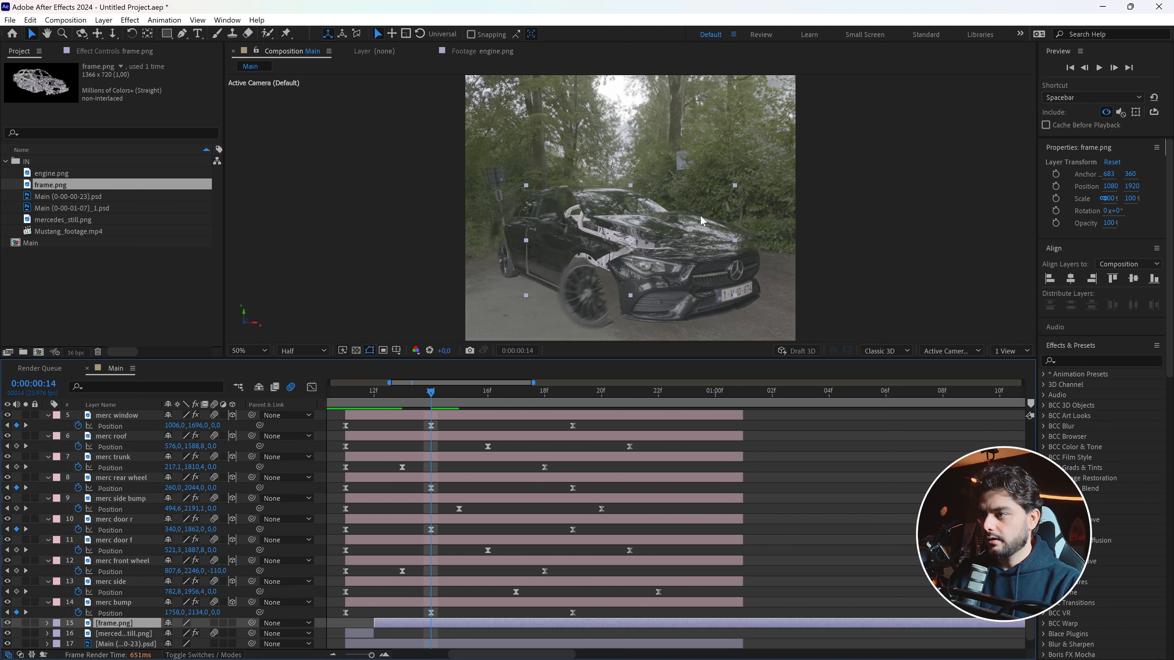
{"action": "left_click_drag", "start_coordinate": [735, 186], "coordinate": [778, 202]}
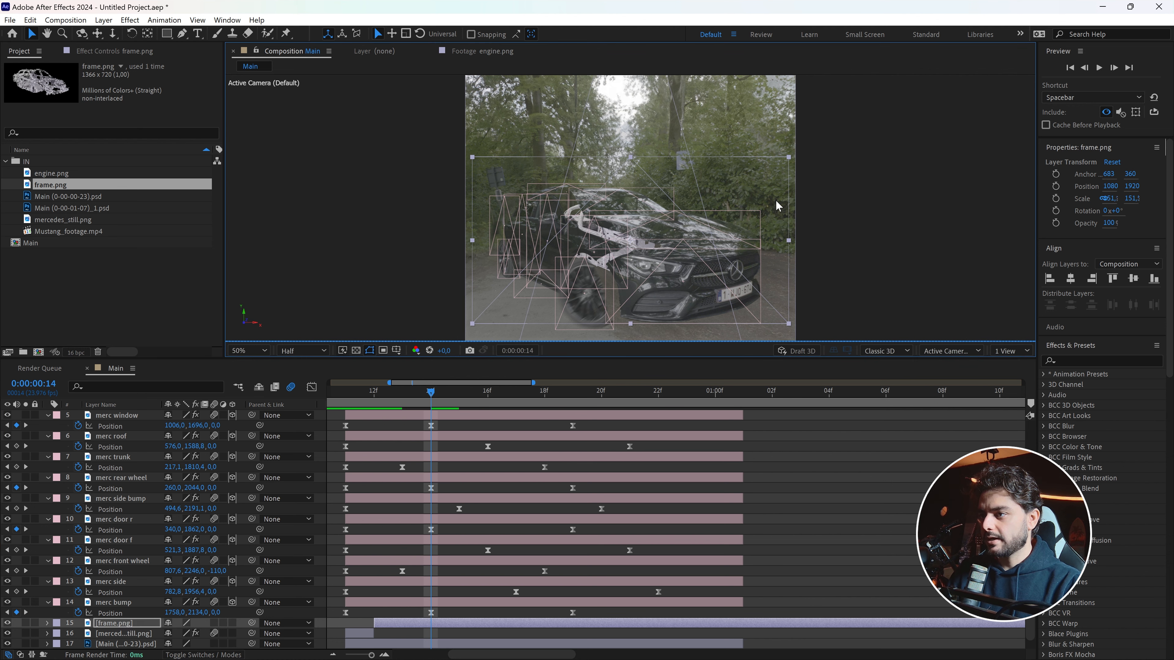
{"action": "left_click_drag", "start_coordinate": [655, 243], "coordinate": [661, 266]}
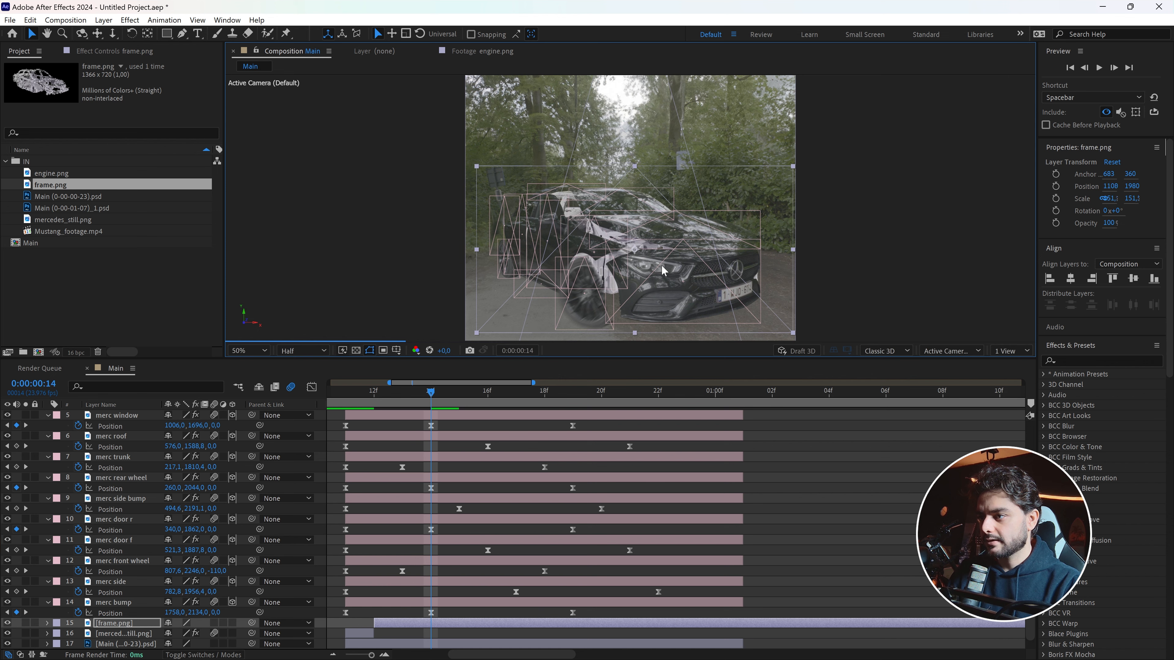
Apply the Exposure effect to frame.png with Exposure -0.47 and Gamma Correction 0.79.
{"action": "key", "text": "ctrl+space"}
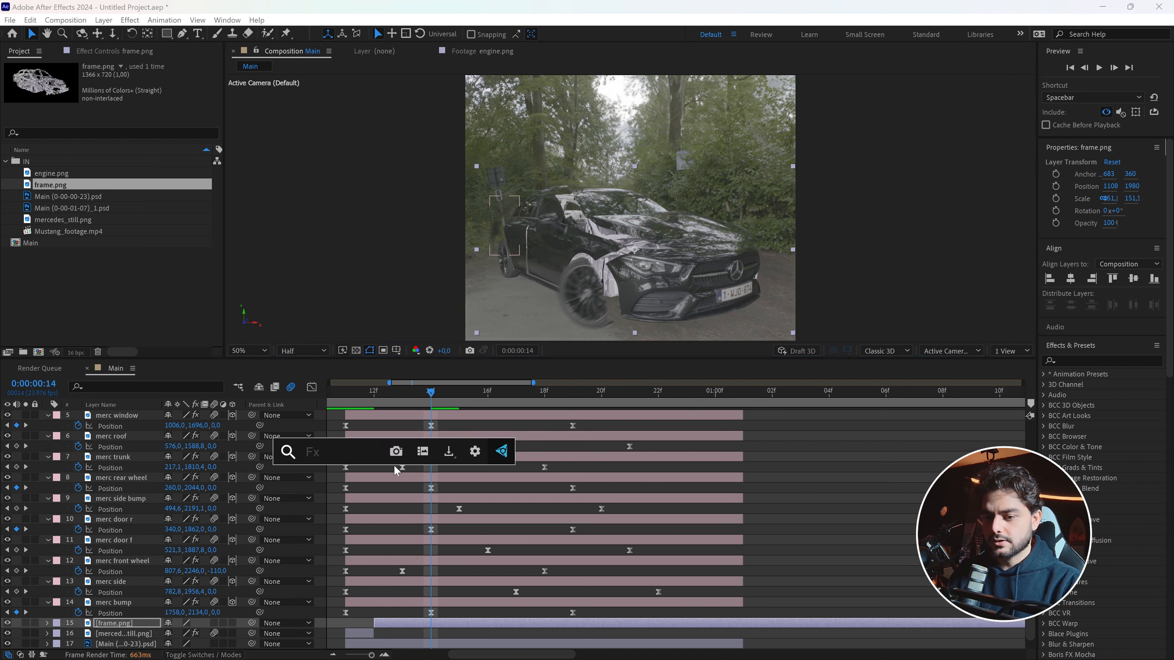
{"action": "type", "text": "ex"}
{"action": "left_click", "coordinate": [331, 506]}
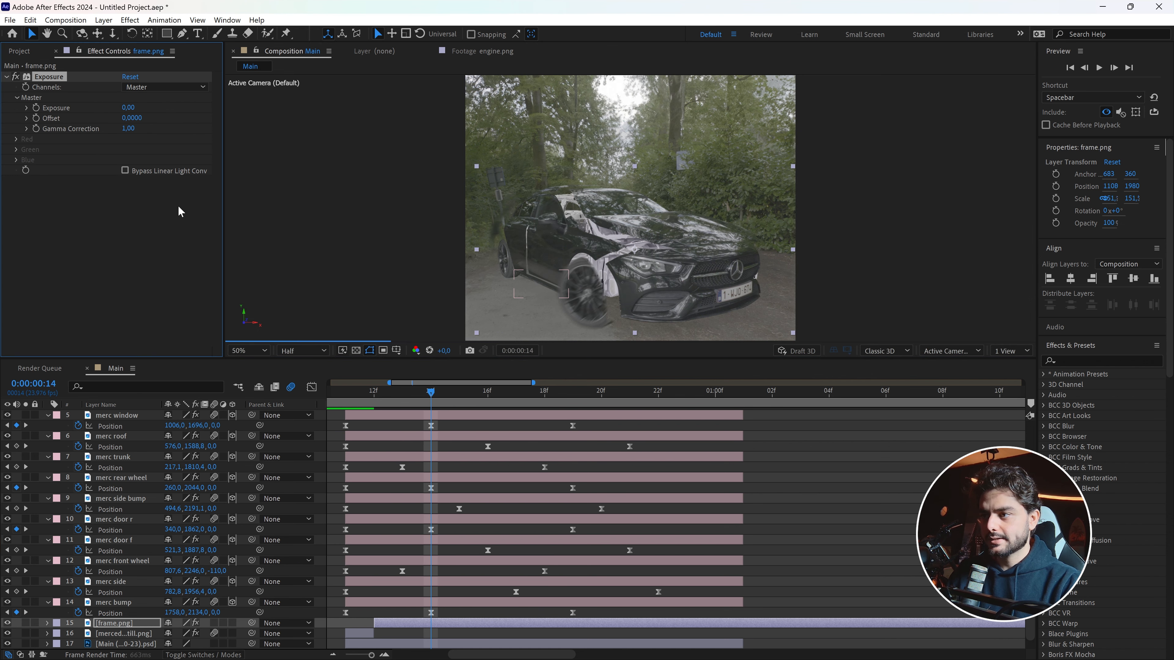
{"action": "left_click_drag", "start_coordinate": [127, 110], "coordinate": [102, 110]}
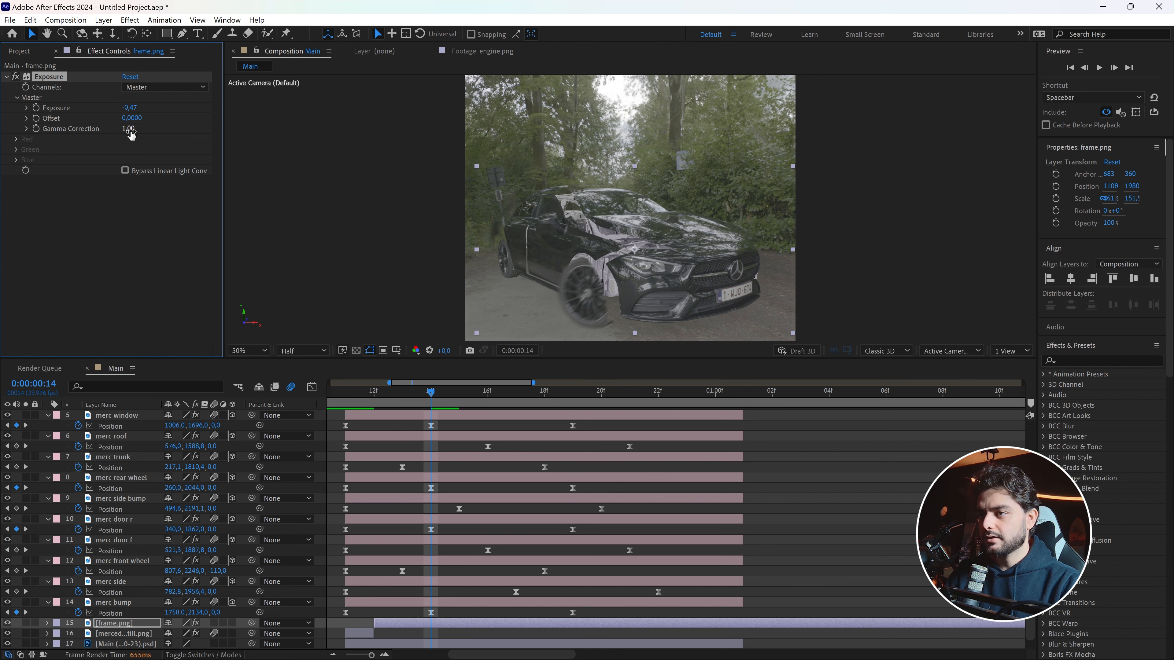
{"action": "left_click_drag", "start_coordinate": [130, 129], "coordinate": [120, 129]}
{"action": "left_click", "coordinate": [861, 503]}
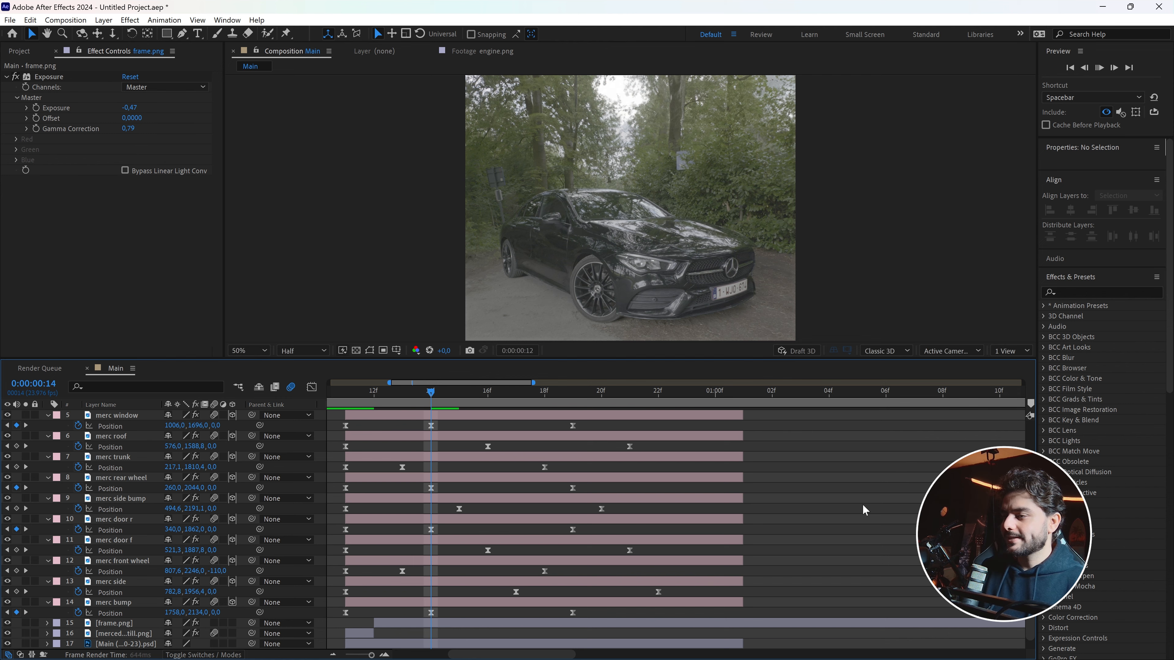
Set Rotation and Position keyframes on frame.png at 0:00:00:14.
{"action": "left_click_drag", "start_coordinate": [511, 401], "coordinate": [439, 417]}
{"action": "left_click", "coordinate": [121, 623]}
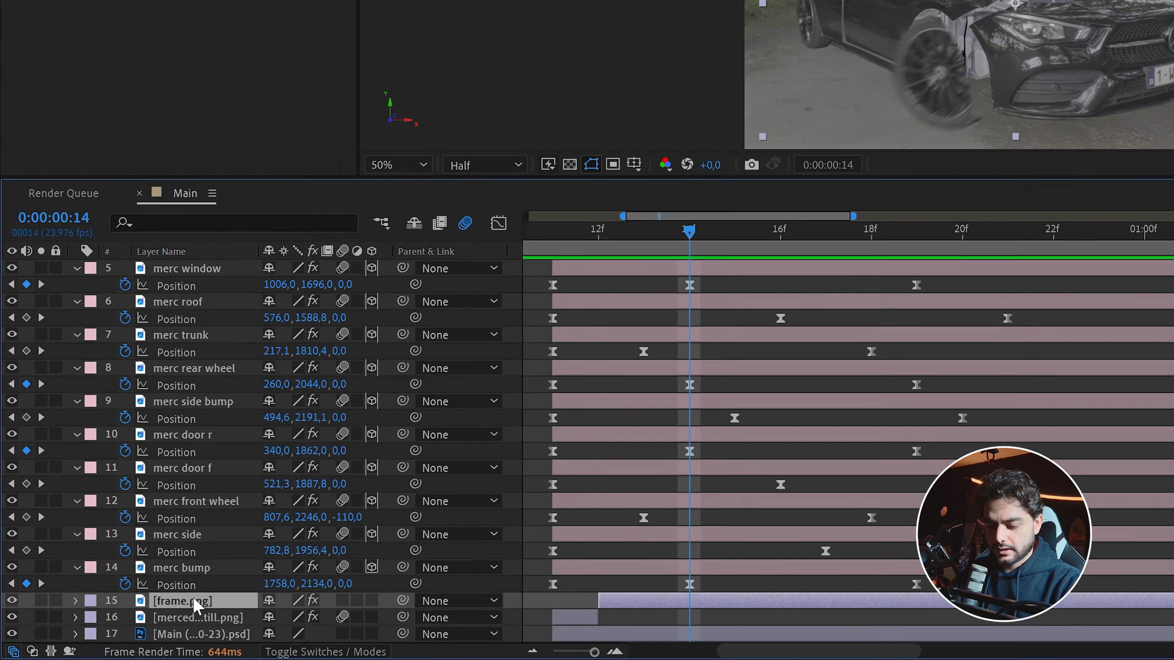
{"action": "key", "text": "p"}
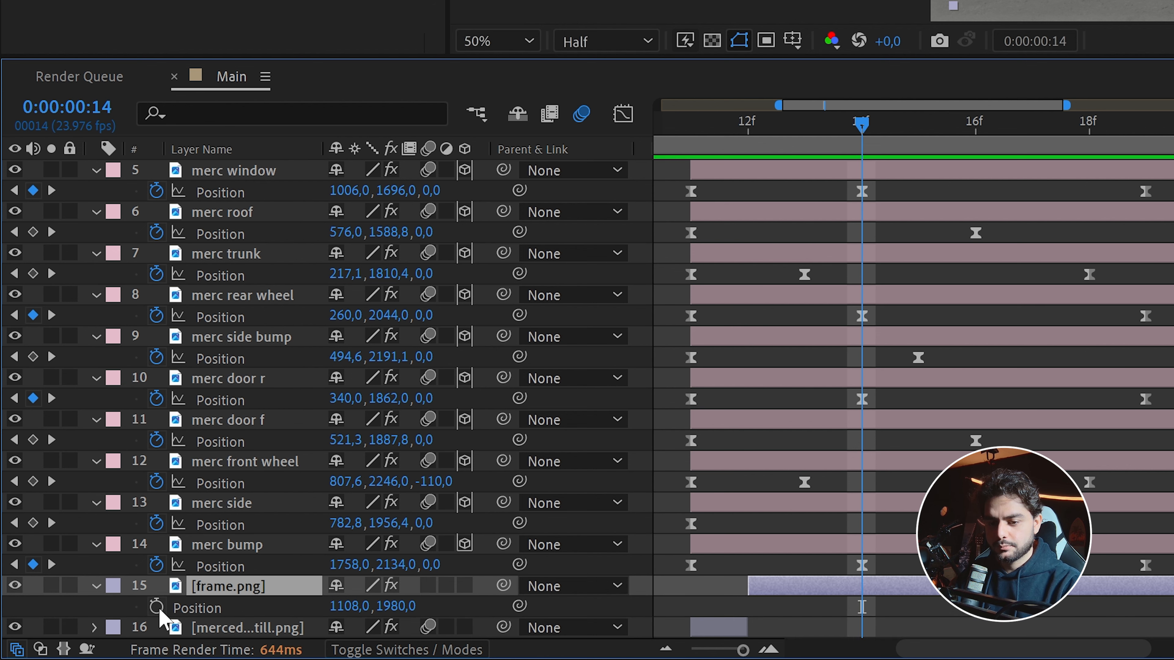
{"action": "key", "text": "r"}
{"action": "left_click", "coordinate": [157, 608]}
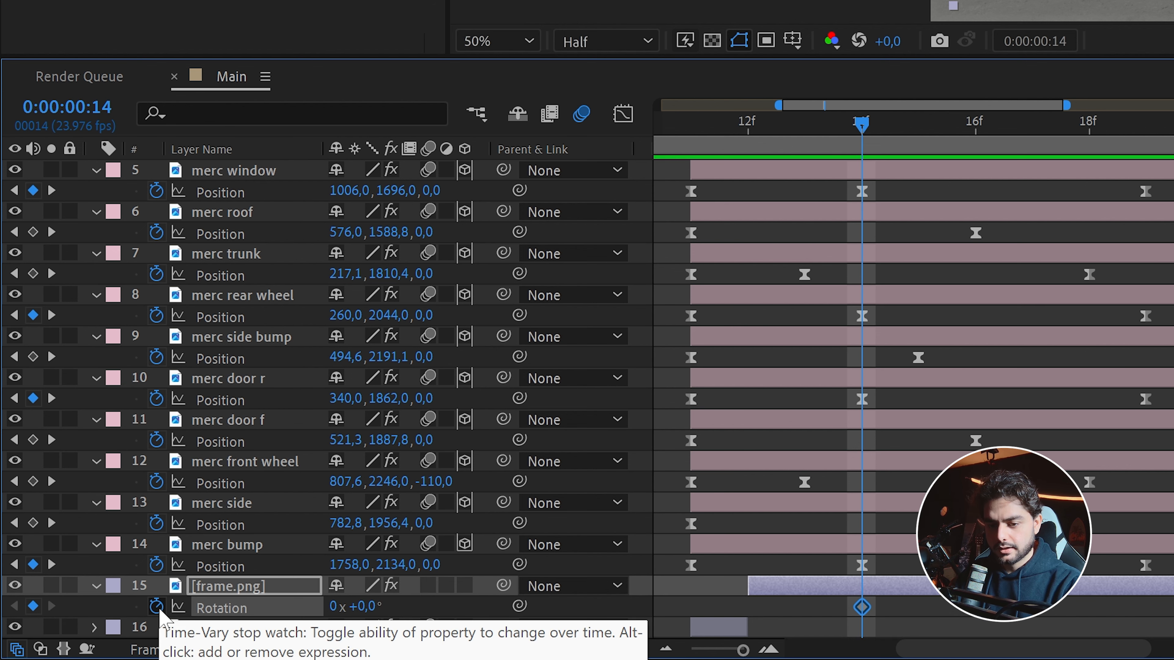
{"action": "key", "text": "alt+shift+p"}
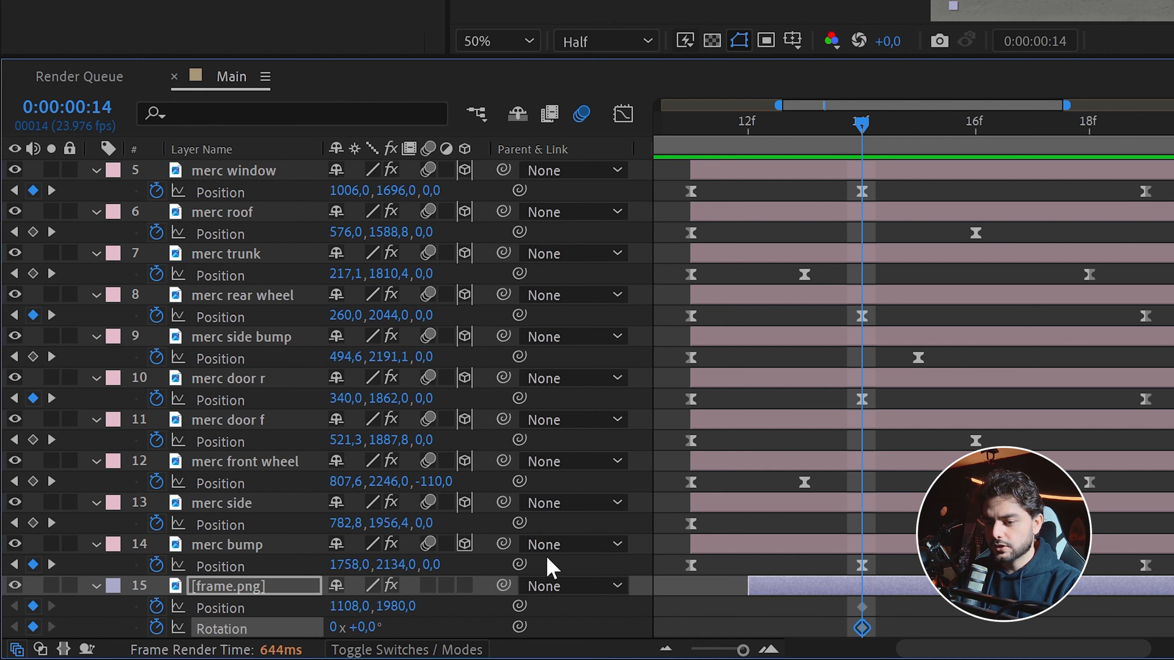
At 0:00:00:18, raise frame.png to position 1120, 1820 and rotate it to -5.7°.
{"action": "scroll", "coordinate": [786, 550], "scroll_direction": "down", "scroll_amount": 1}
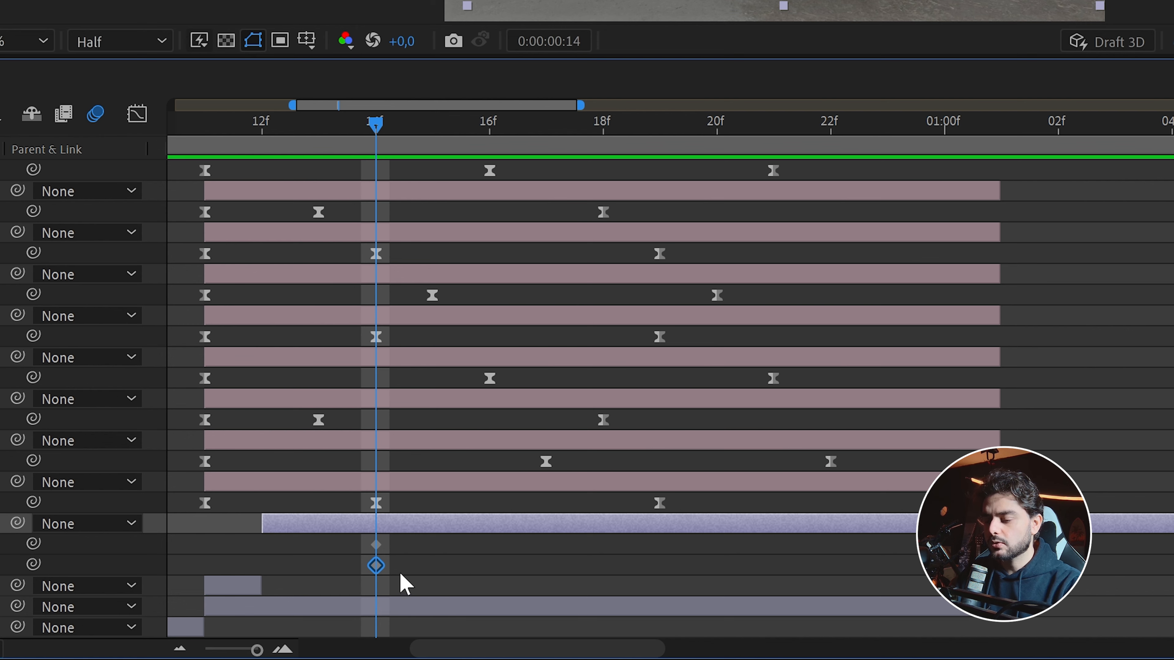
{"action": "left_click_drag", "start_coordinate": [416, 137], "coordinate": [607, 163]}
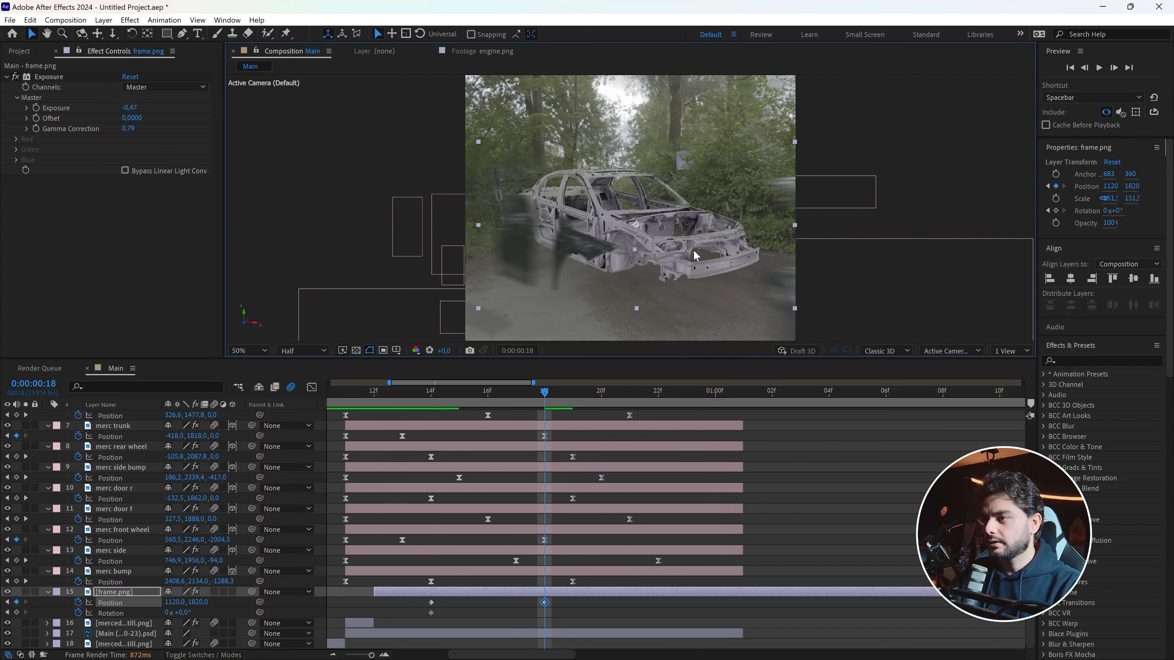
{"action": "key", "text": "w"}
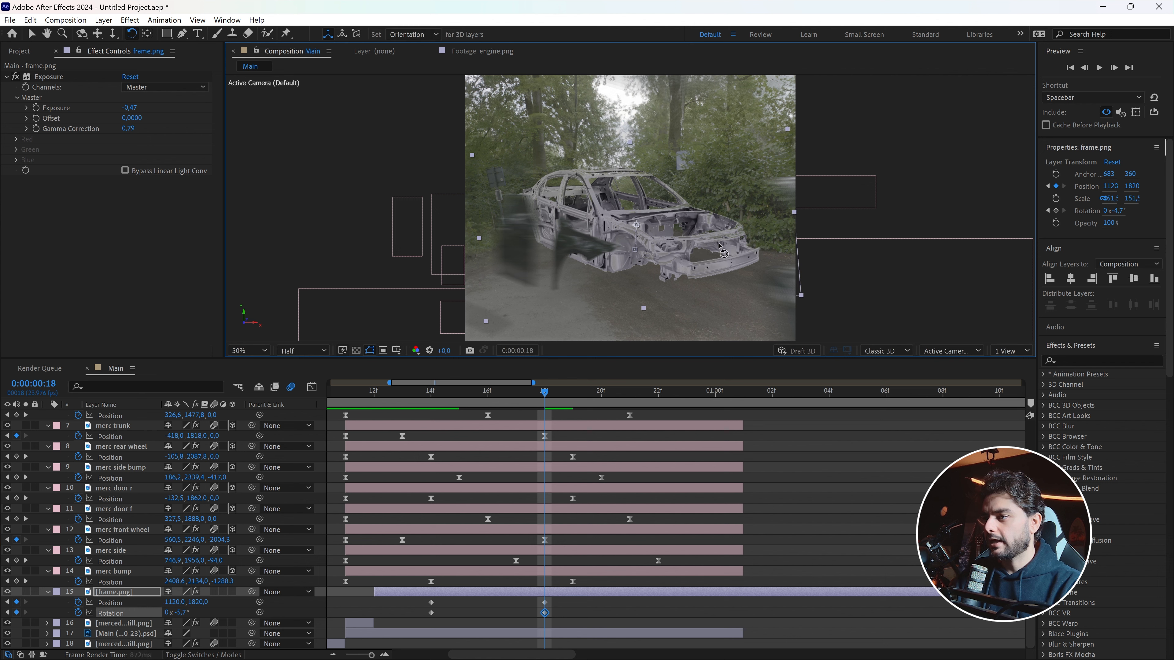
{"action": "left_click_drag", "start_coordinate": [714, 253], "coordinate": [715, 252]}
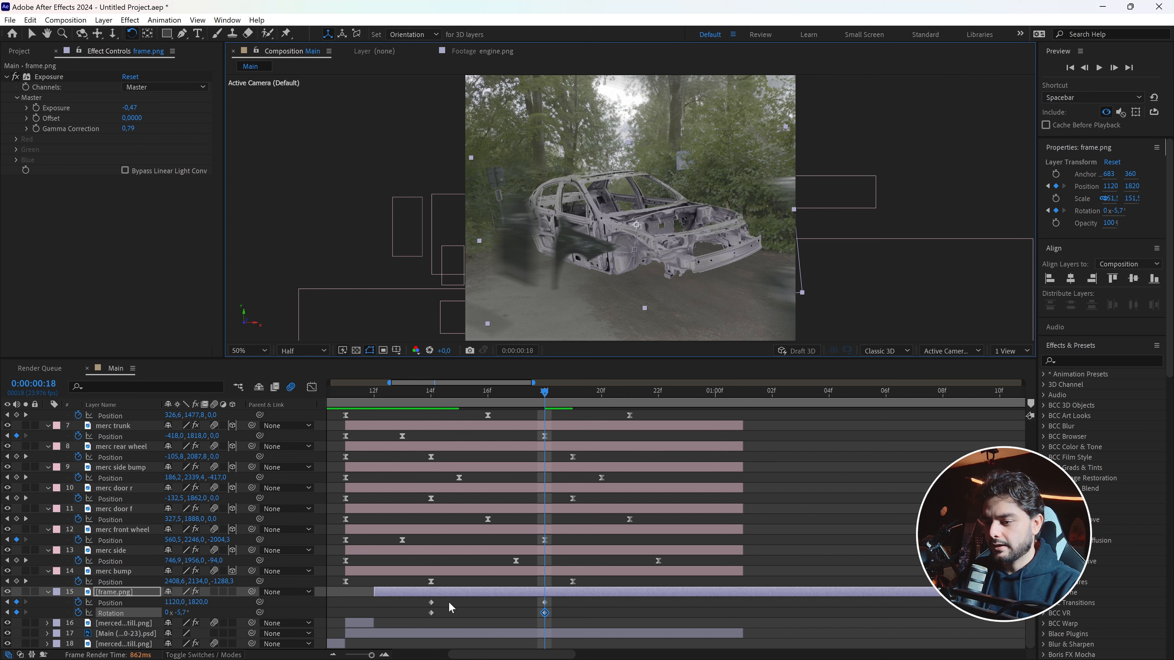
Copy frame.png's Position and Rotation keyframes from 0:00:00:14 to 0:00:00:22.
{"action": "left_click_drag", "start_coordinate": [448, 602], "coordinate": [409, 619]}
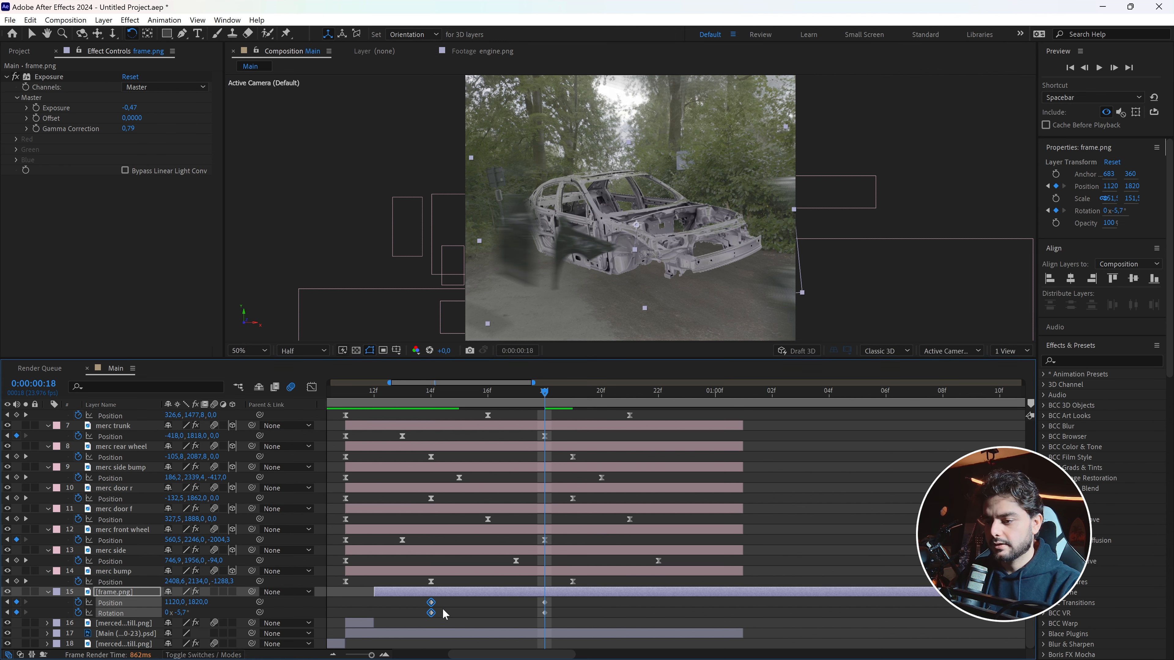
{"action": "left_click_drag", "start_coordinate": [557, 387], "coordinate": [666, 421]}
{"action": "key", "text": "ctrl+v"}
Apply Easy Ease to frame.png's middle Position and Rotation keyframes at 0:00:00:18.
{"action": "left_click_drag", "start_coordinate": [561, 598], "coordinate": [523, 617]}
{"action": "right_click", "coordinate": [544, 613]}
{"action": "mouse_move", "coordinate": [602, 607]}
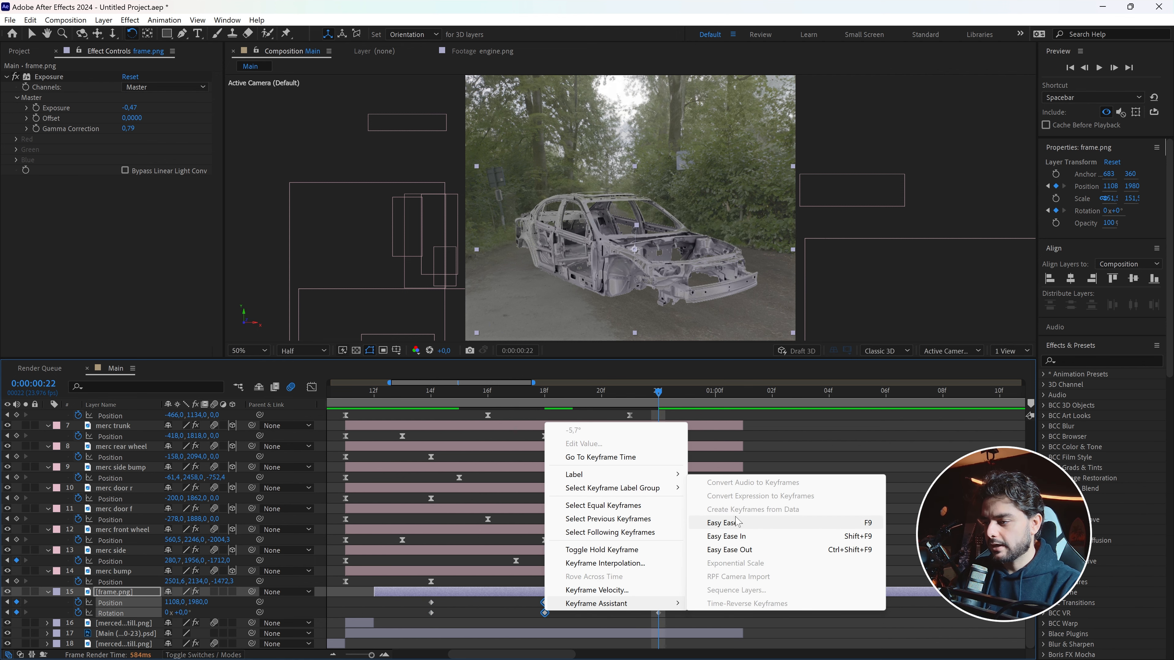
{"action": "left_click", "coordinate": [722, 522]}
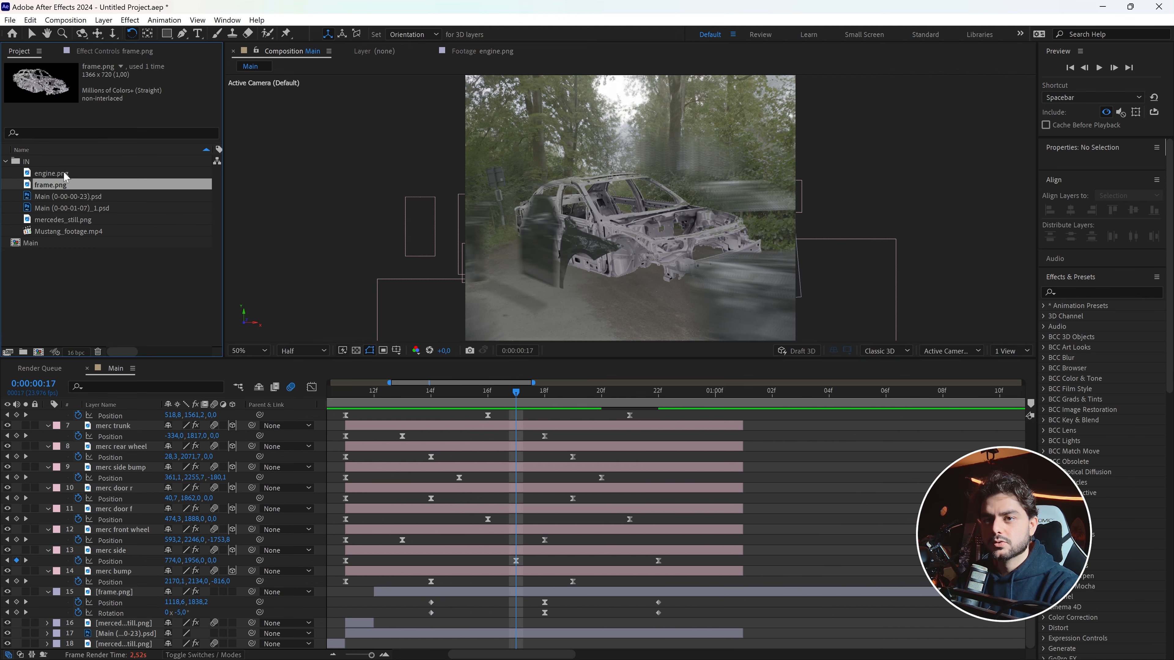
Add engine.png to the composition directly above frame.png and trim it to start at 0:00:00:12.
{"action": "left_click_drag", "start_coordinate": [65, 175], "coordinate": [360, 606]}
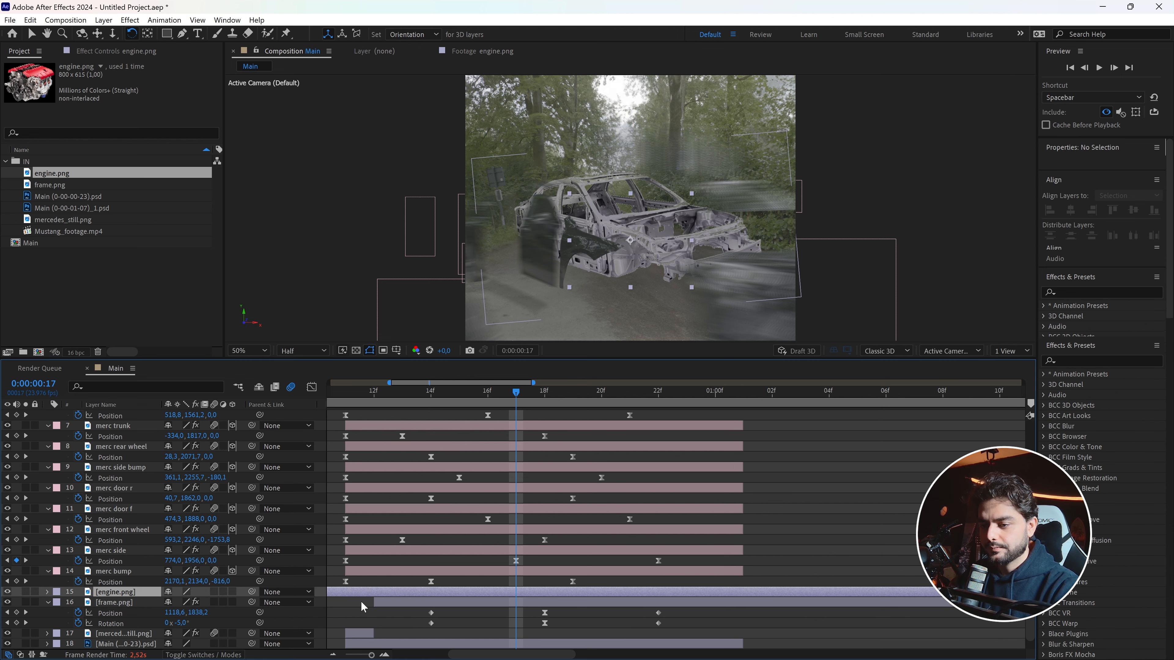
{"action": "key", "text": "ctrl+shift+d"}
{"action": "left_click", "coordinate": [478, 603]}
{"action": "key", "text": "Delete"}
{"action": "left_click_drag", "start_coordinate": [518, 595], "coordinate": [398, 595]}
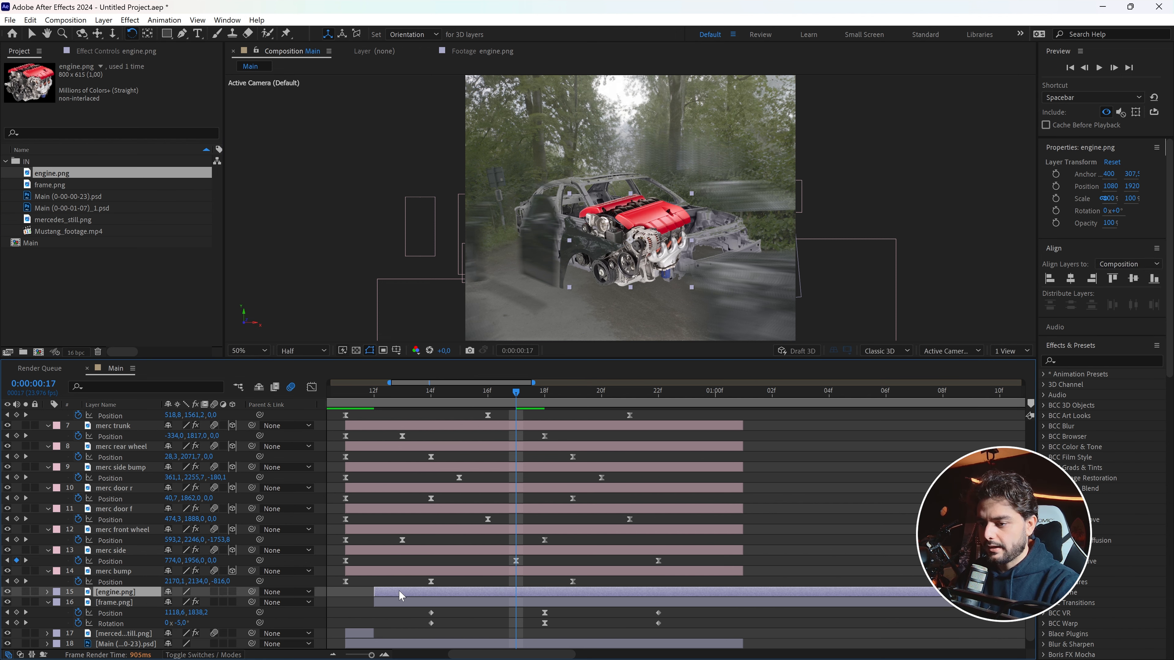
Flip engine.png horizontally, scale it to about 81.1% and place it over the frame's engine bay at about 1460, 1934.
{"action": "right_click", "coordinate": [650, 235]}
{"action": "mouse_move", "coordinate": [689, 296]}
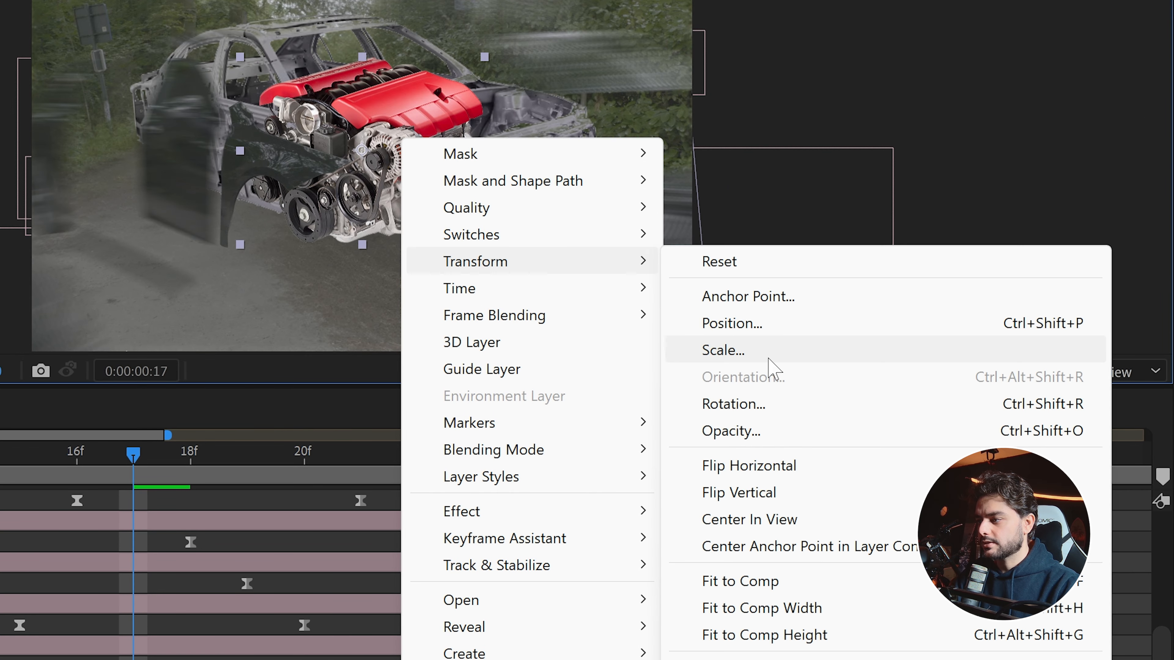
{"action": "left_click", "coordinate": [780, 466]}
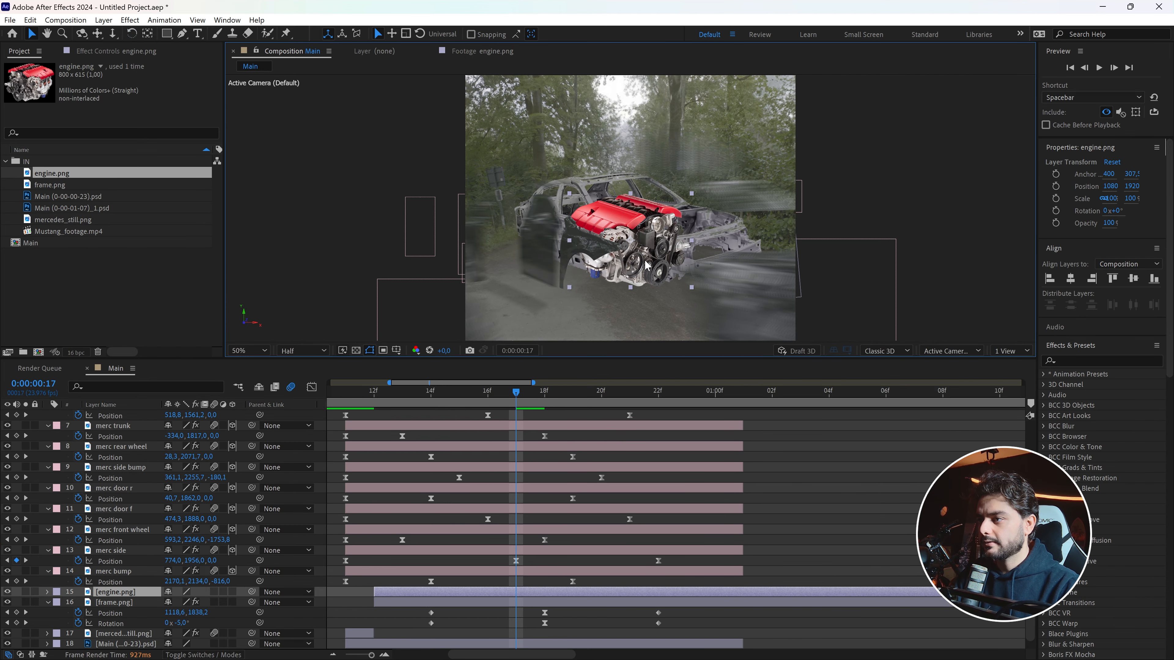
{"action": "left_click_drag", "start_coordinate": [647, 265], "coordinate": [703, 251]}
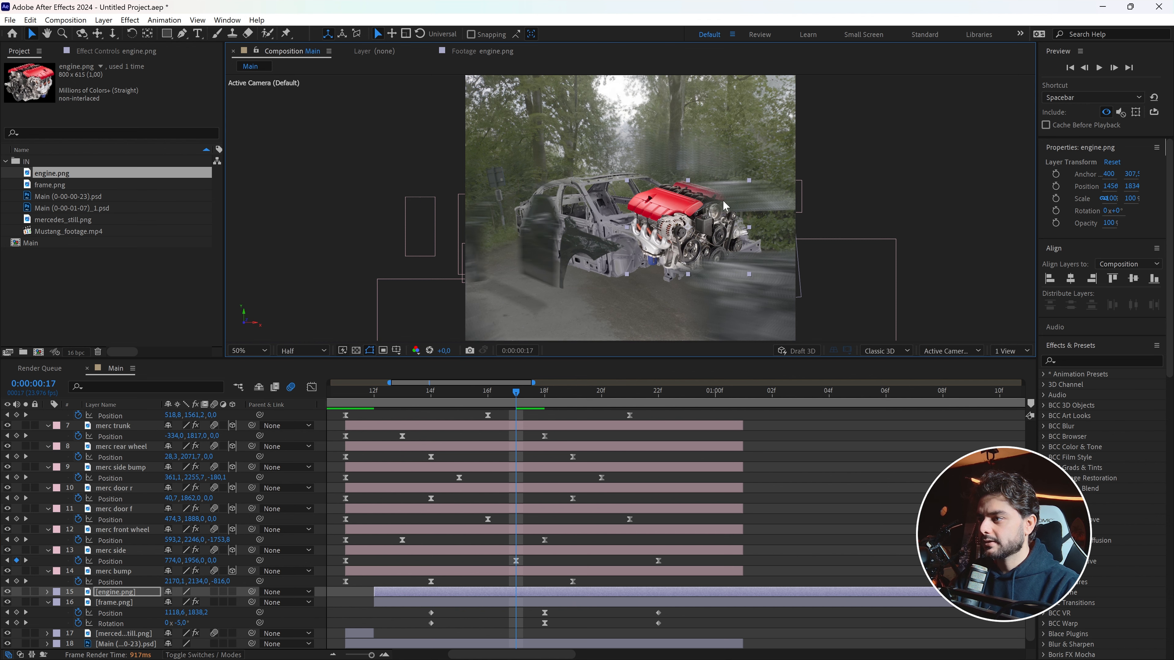
{"action": "left_click_drag", "start_coordinate": [749, 181], "coordinate": [723, 213]}
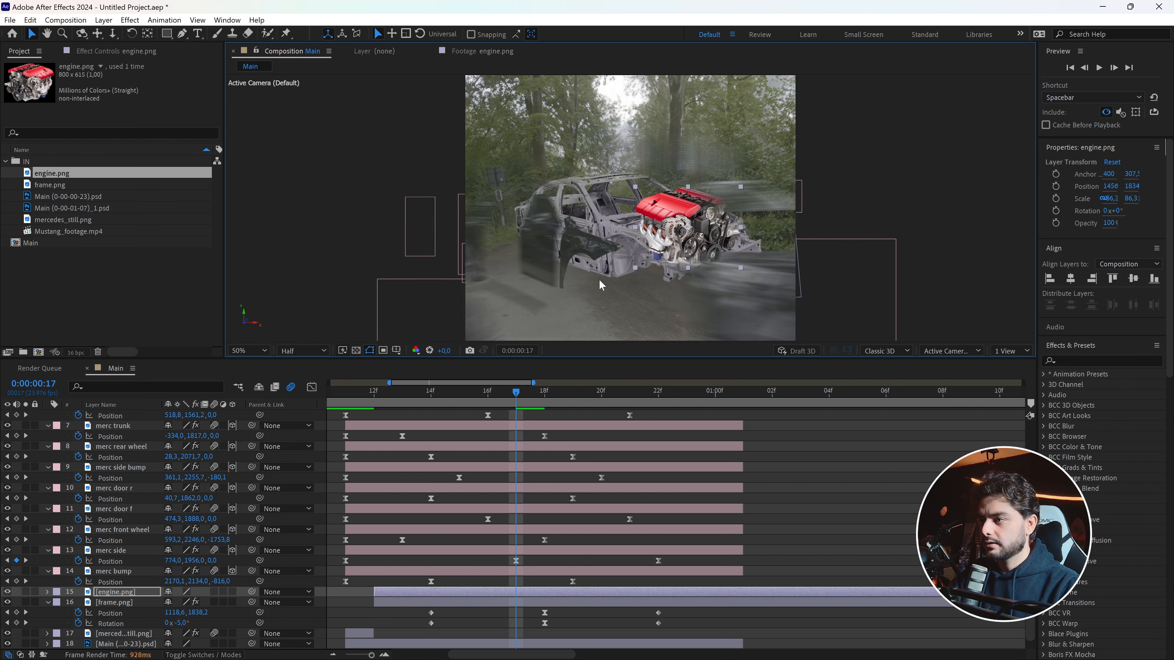
{"action": "left_click_drag", "start_coordinate": [739, 188], "coordinate": [737, 190]}
{"action": "mouse_move", "coordinate": [682, 221]}
{"action": "left_mouse_down"}
{"action": "mouse_move", "coordinate": [689, 242]}
{"action": "mouse_move", "coordinate": [680, 231]}
{"action": "left_mouse_up"}
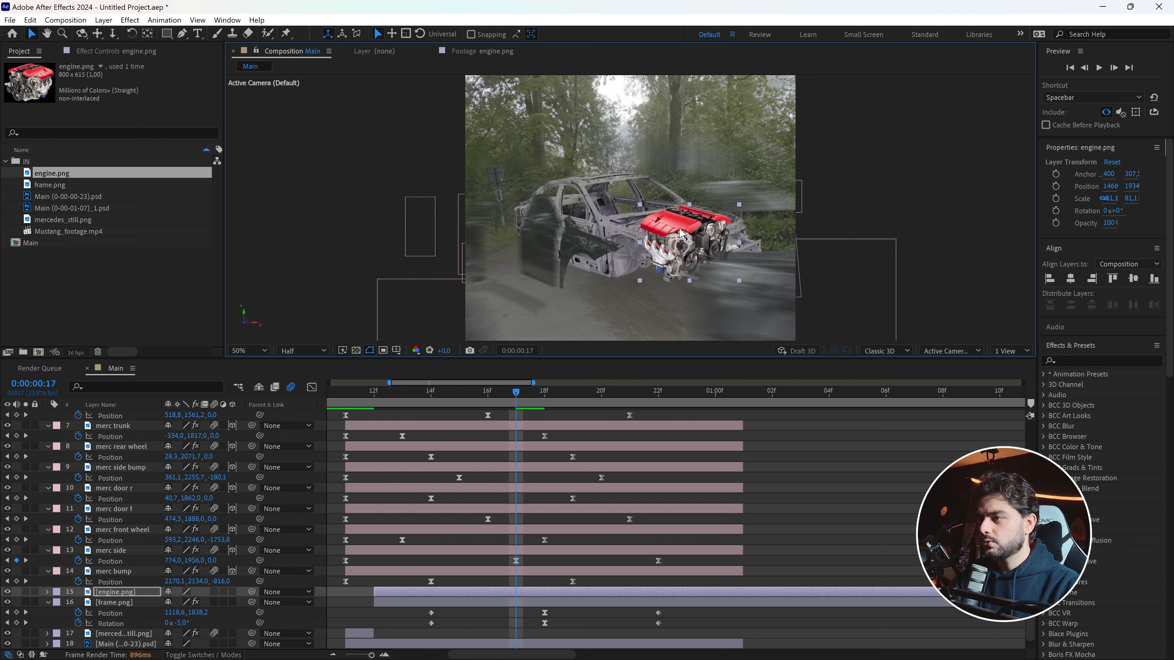
Apply the Tint and Curves effects to engine.png and set the amount to tint to 50%.
{"action": "key", "text": "ctrl+space"}
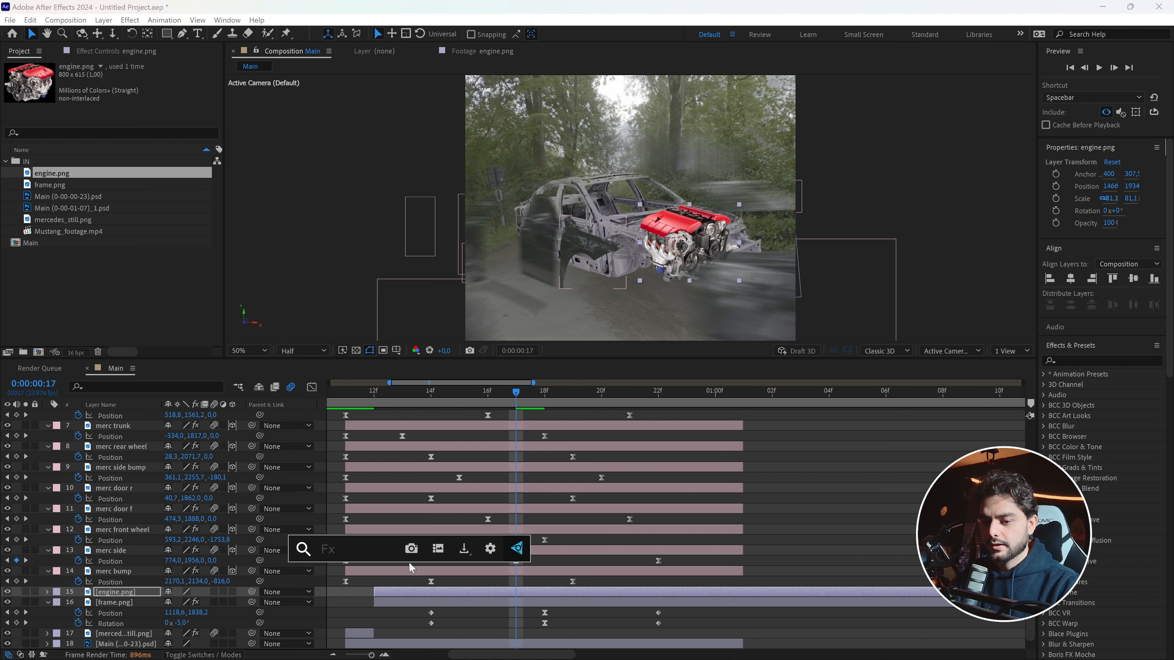
{"action": "type", "text": "tint"}
{"action": "left_click", "coordinate": [363, 540]}
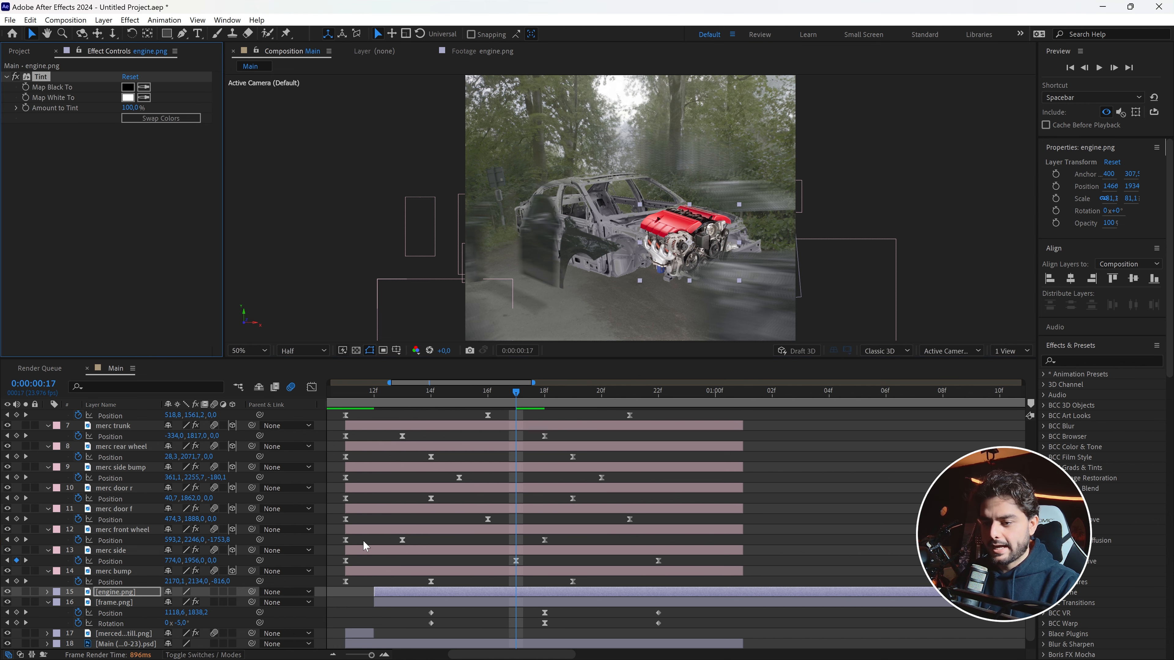
{"action": "key", "text": "ctrl+space"}
{"action": "type", "text": "cur"}
{"action": "left_click", "coordinate": [331, 536]}
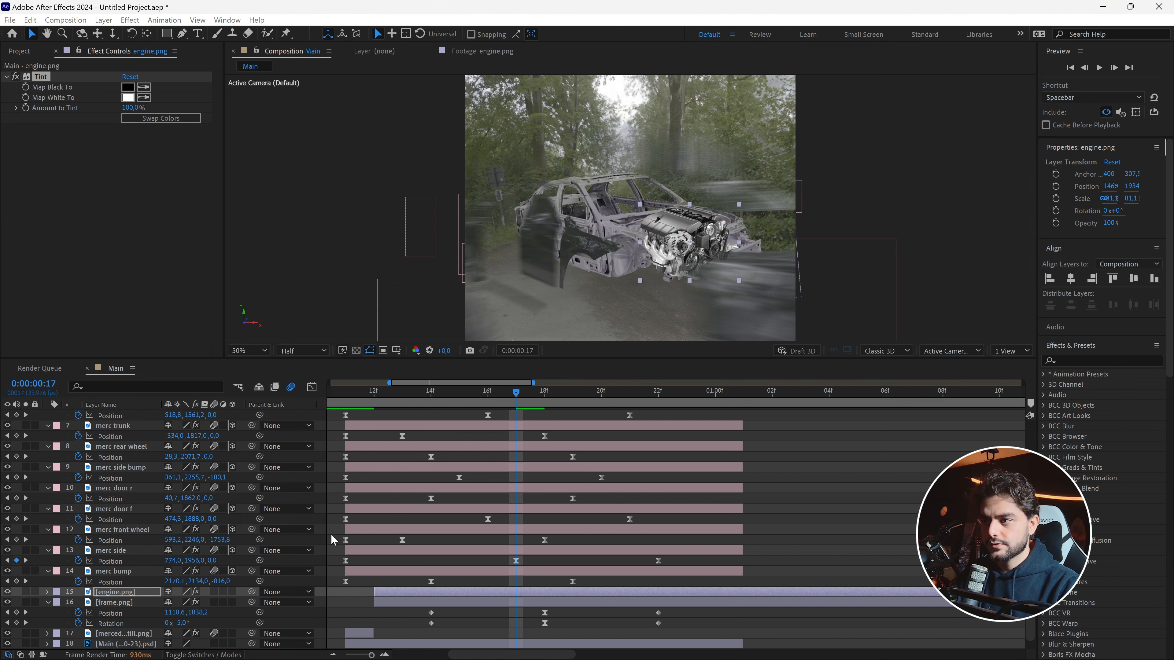
{"action": "left_click", "coordinate": [134, 94]}
{"action": "type", "text": "50"}
{"action": "key", "text": "Return"}
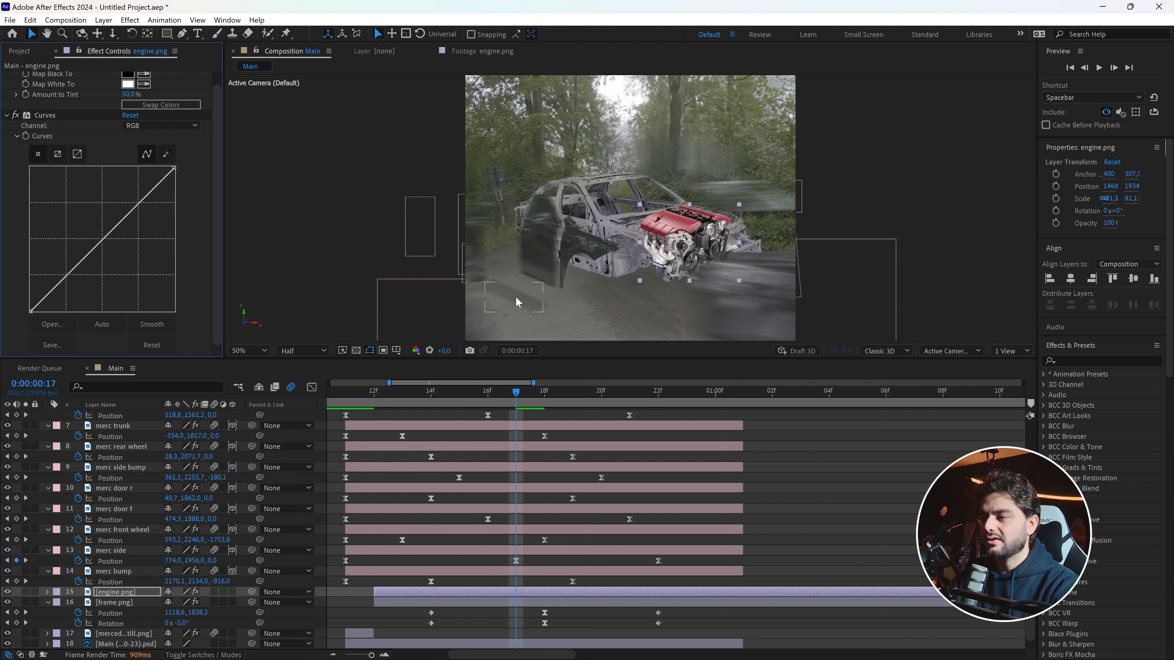
Flatten engine.png's RGB curve by lifting the black point, lowering the white point and slightly darkening the midtones.
{"action": "left_click_drag", "start_coordinate": [31, 312], "coordinate": [30, 296]}
{"action": "left_click_drag", "start_coordinate": [173, 168], "coordinate": [173, 194]}
{"action": "left_click_drag", "start_coordinate": [100, 252], "coordinate": [100, 256]}
{"action": "left_click_drag", "start_coordinate": [174, 194], "coordinate": [174, 207]}
Parent engine.png to frame.png and scrub between 0:00:00:14 and 0:00:00:18 to check that the engine follows the frame.
{"action": "key", "text": "space"}
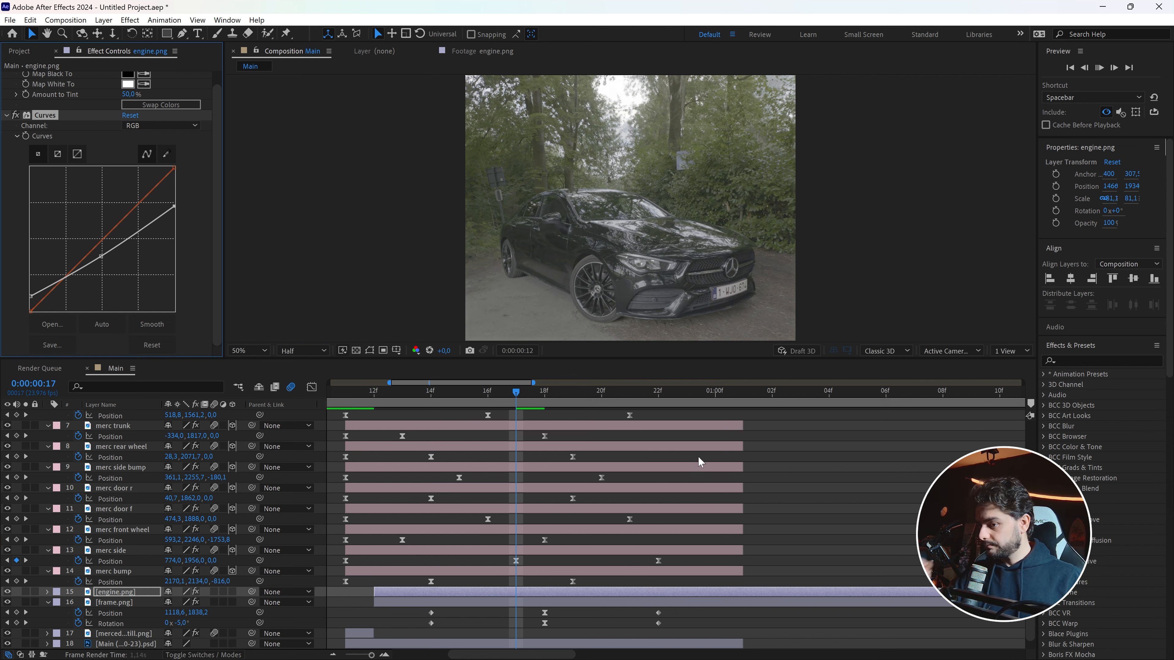
{"action": "left_click", "coordinate": [420, 394]}
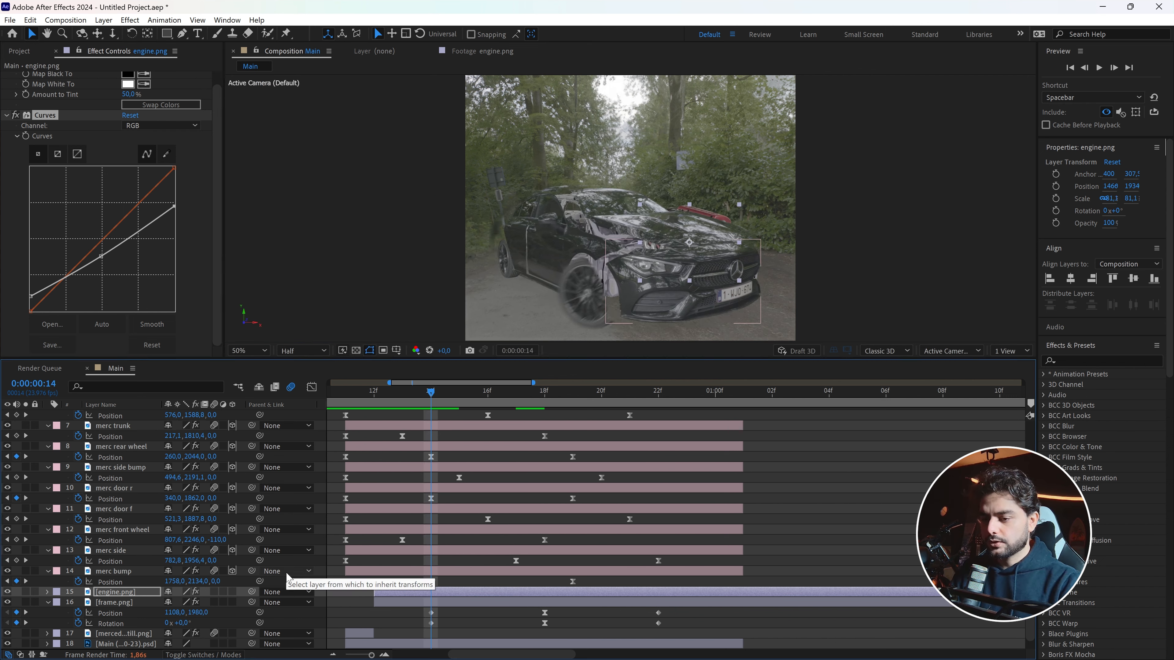
{"action": "left_click", "coordinate": [542, 396]}
{"action": "left_click_drag", "start_coordinate": [530, 397], "coordinate": [524, 397]}
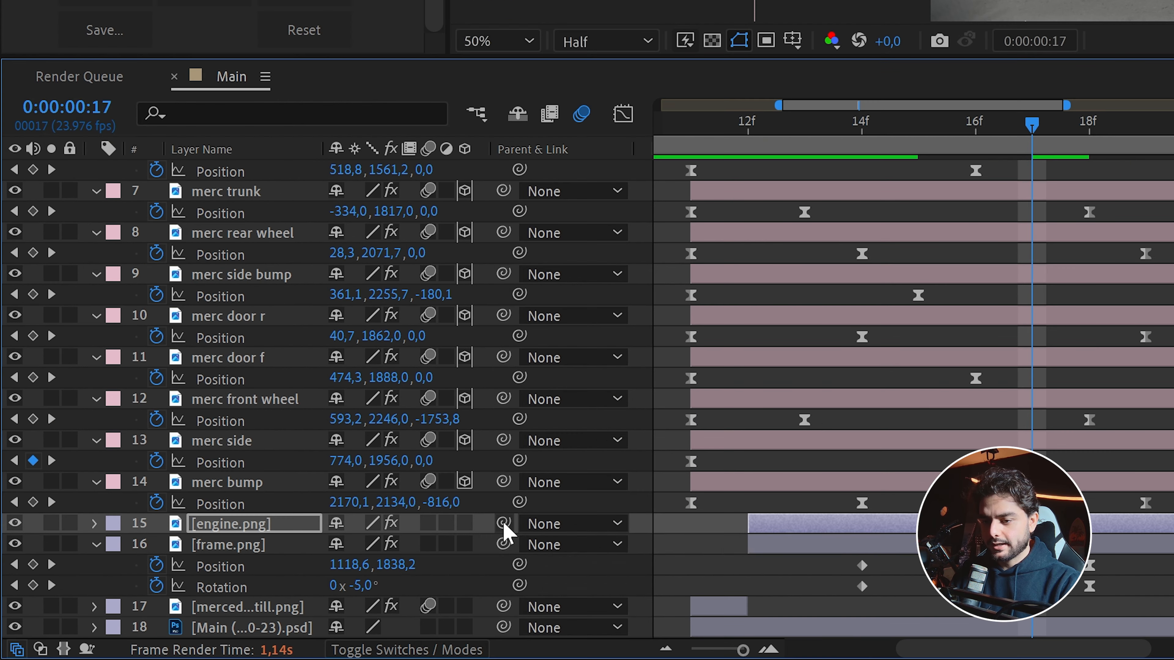
{"action": "left_click_drag", "start_coordinate": [503, 523], "coordinate": [209, 549]}
{"action": "left_click_drag", "start_coordinate": [1024, 125], "coordinate": [1084, 182]}
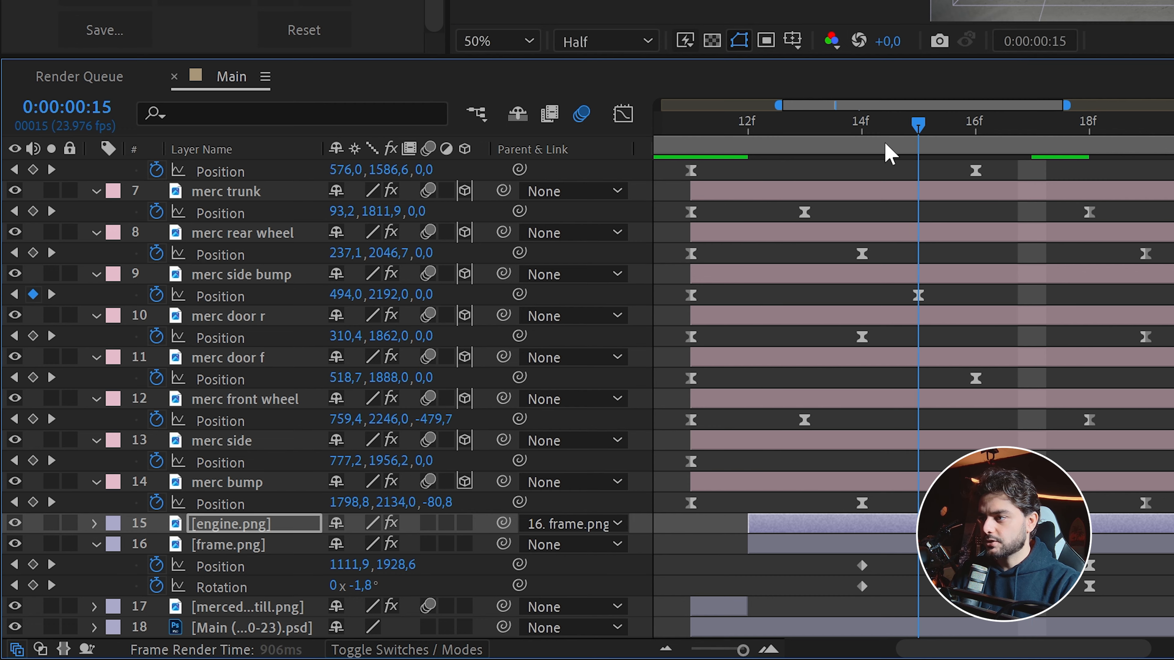
{"action": "left_click_drag", "start_coordinate": [543, 416], "coordinate": [541, 445]}
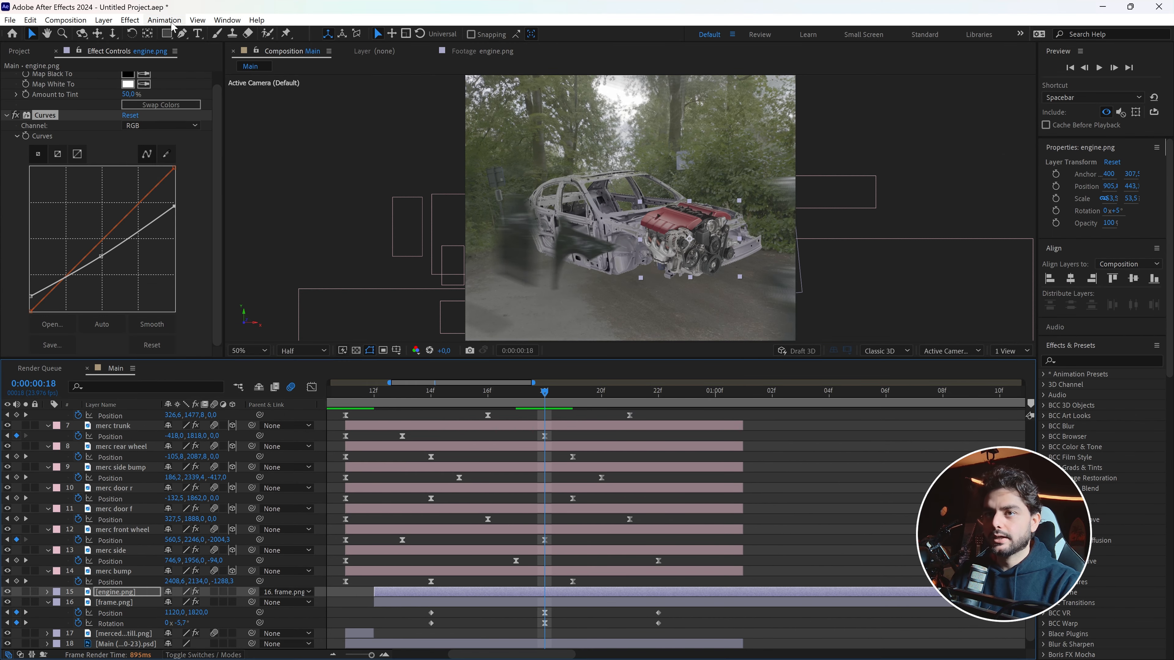
Create a white 2160 x 3840 px solid named Engine Mask directly above engine.png, starting at 0:00:00:12.
{"action": "left_click", "coordinate": [103, 20]}
{"action": "mouse_move", "coordinate": [236, 68]}
{"action": "left_click", "coordinate": [678, 97]}
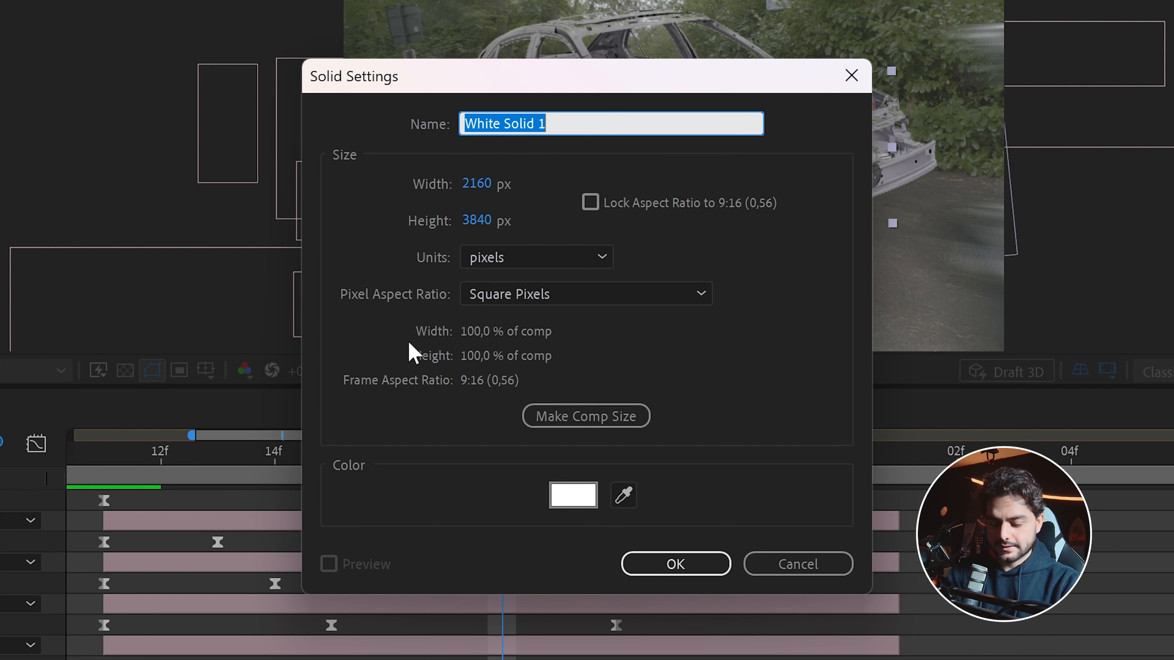
{"action": "type", "text": "Engine Mask"}
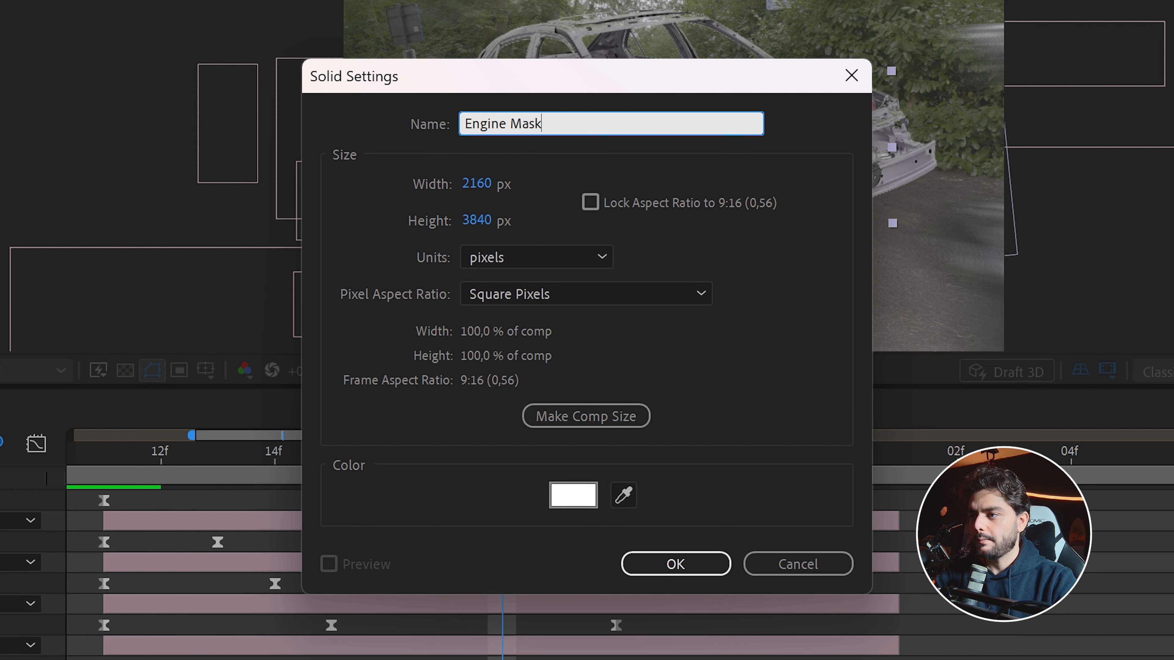
{"action": "key", "text": "Return"}
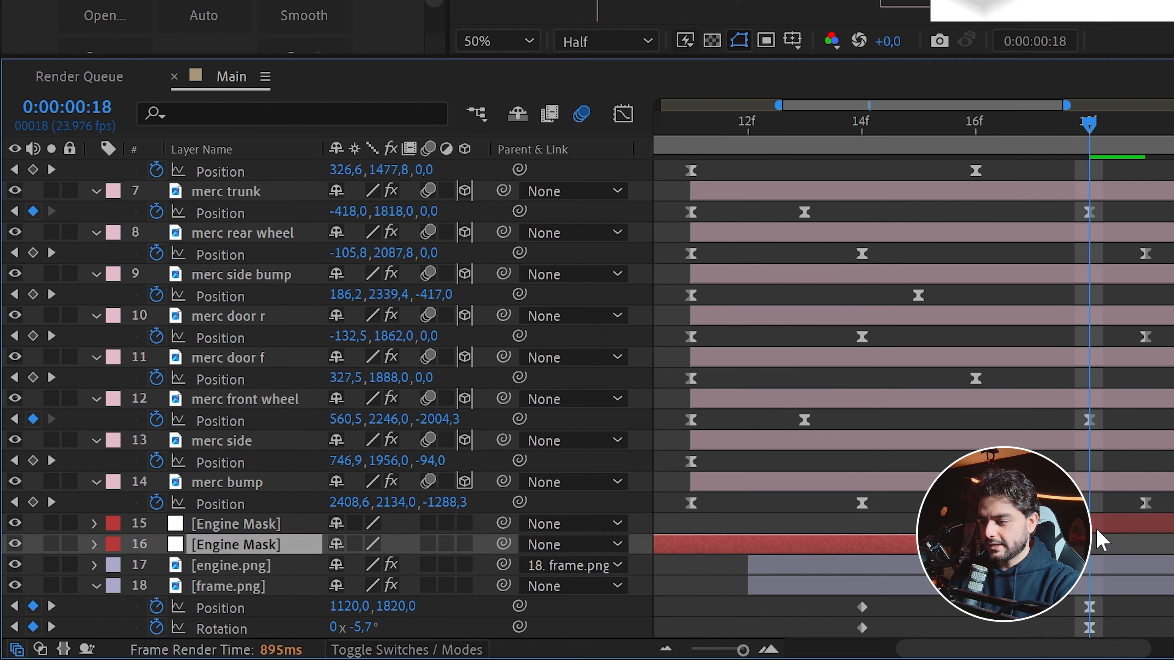
{"action": "key", "text": "Delete"}
{"action": "left_click_drag", "start_coordinate": [1093, 527], "coordinate": [767, 534]}
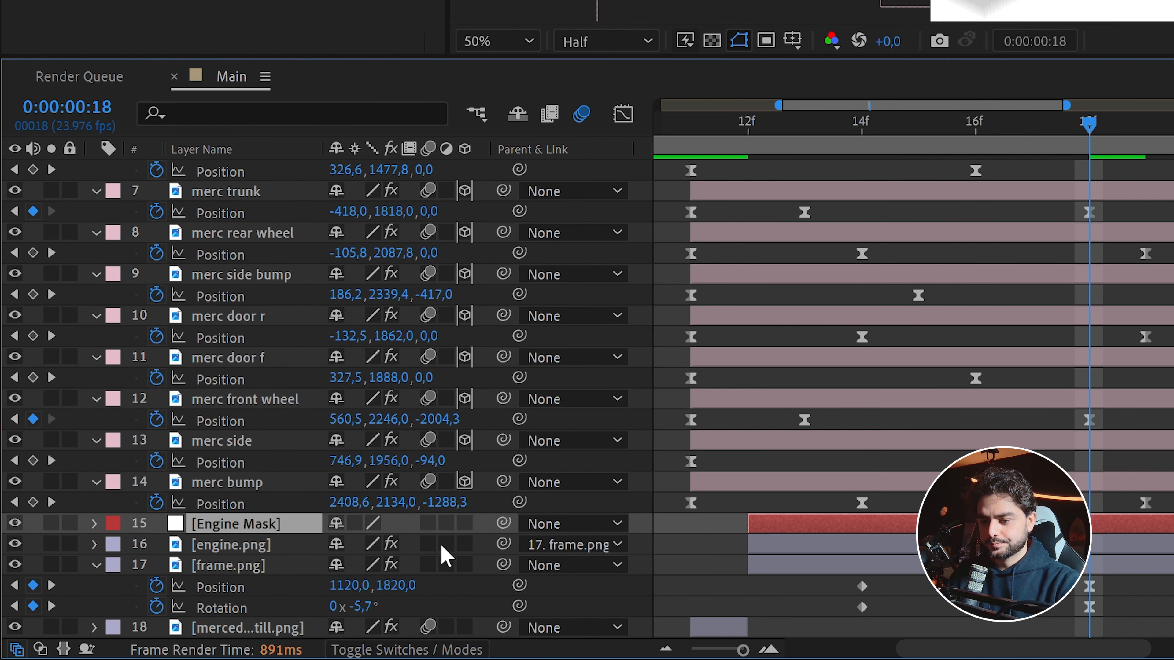
Set Engine Mask as engine.png's track matte and draw a closed mask on it around the car frame's lower front, below the engine bay's edge.
{"action": "key", "text": "F4"}
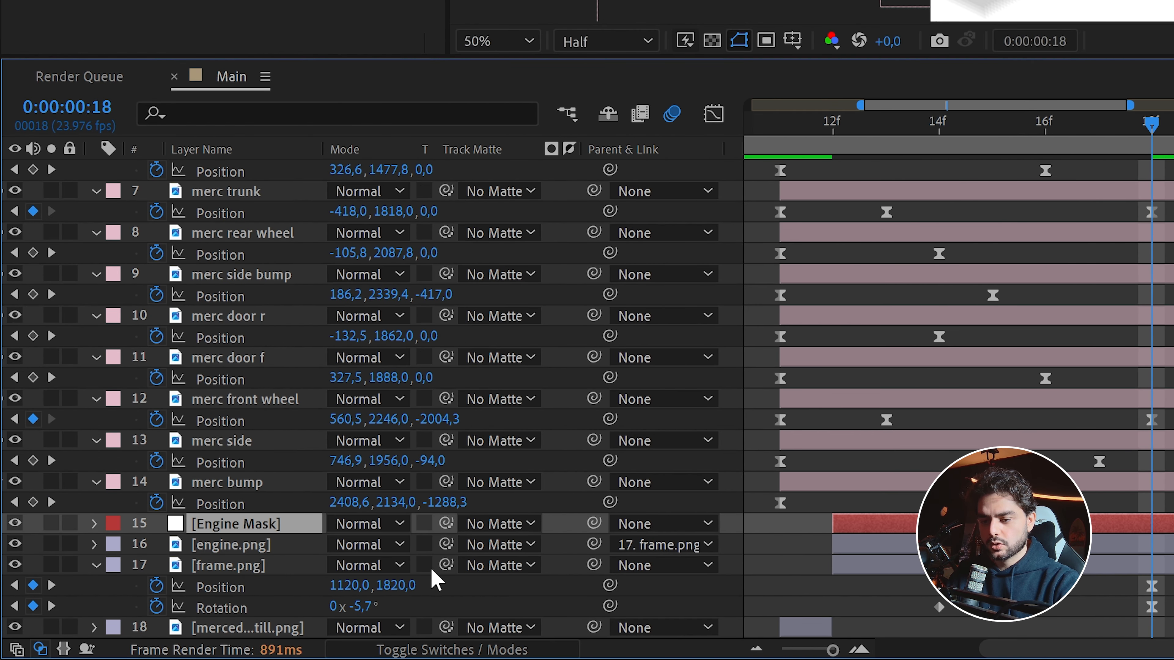
{"action": "left_click_drag", "start_coordinate": [446, 544], "coordinate": [245, 532]}
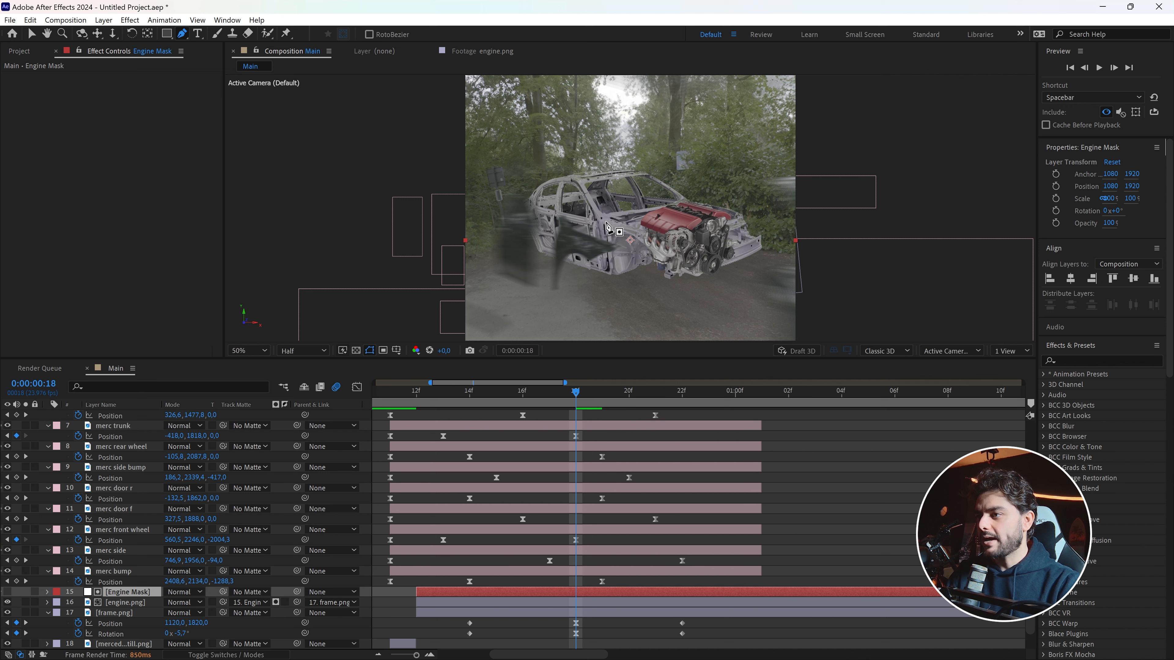
{"action": "left_click", "coordinate": [606, 222]}
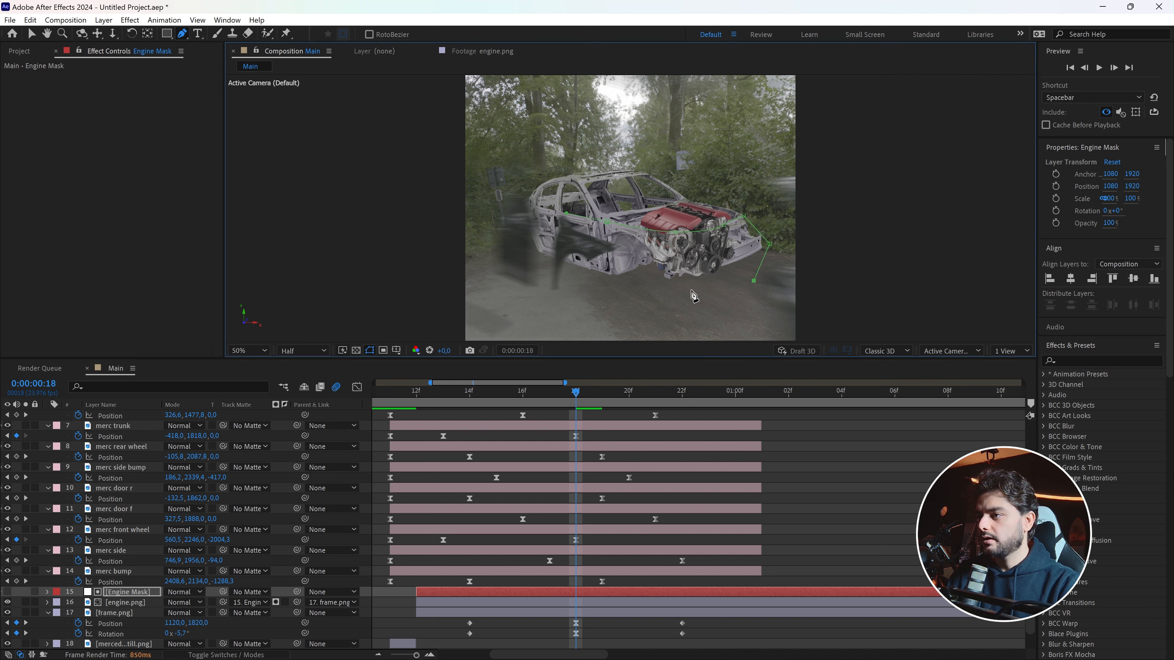
{"action": "left_click_drag", "start_coordinate": [547, 280], "coordinate": [553, 255]}
{"action": "left_click", "coordinate": [607, 224]}
Set Engine Mask's Mask 1 to Subtract with a feather of 3 pixels.
{"action": "key", "text": "f"}
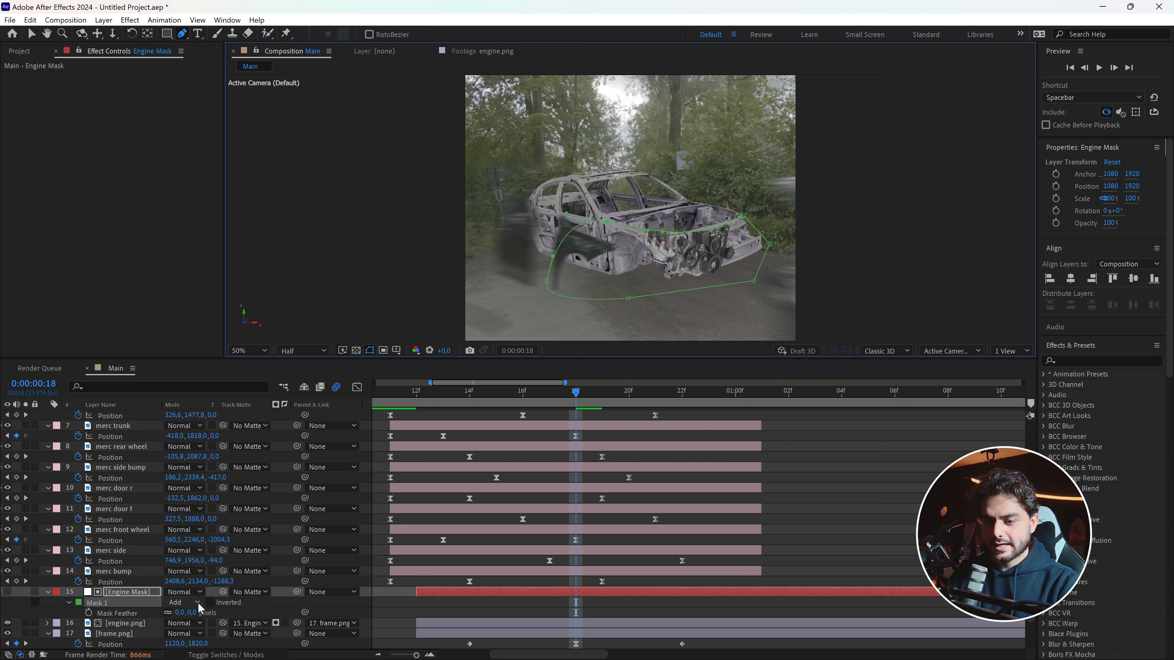
{"action": "left_click", "coordinate": [186, 601]}
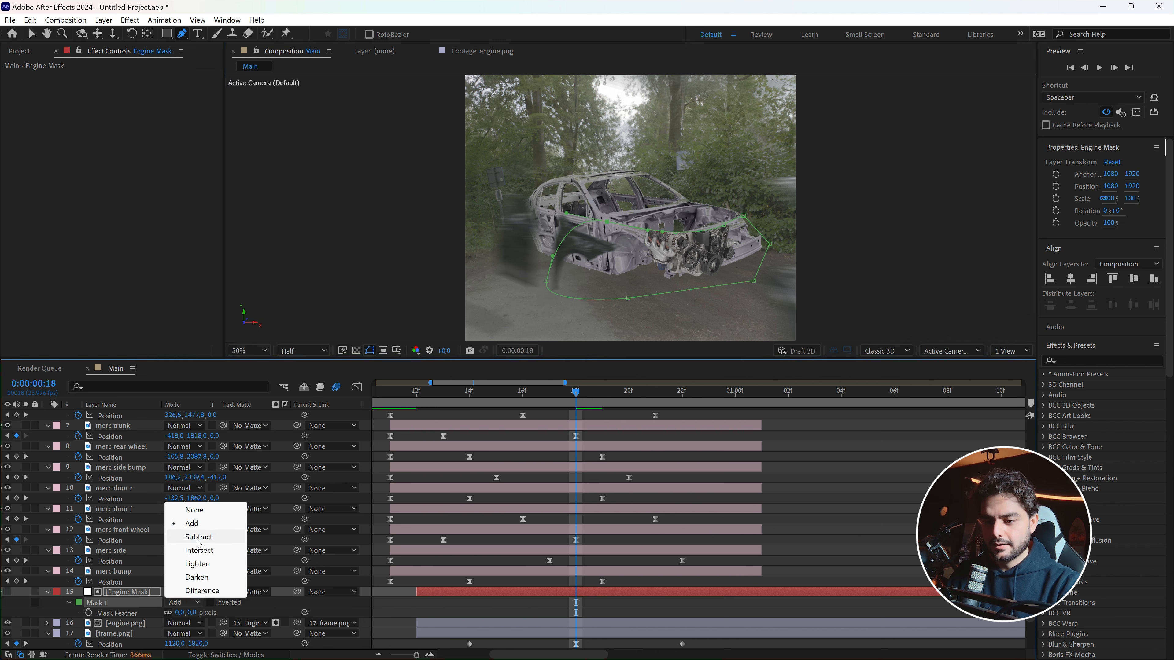
{"action": "left_click", "coordinate": [197, 539]}
{"action": "left_click", "coordinate": [192, 613]}
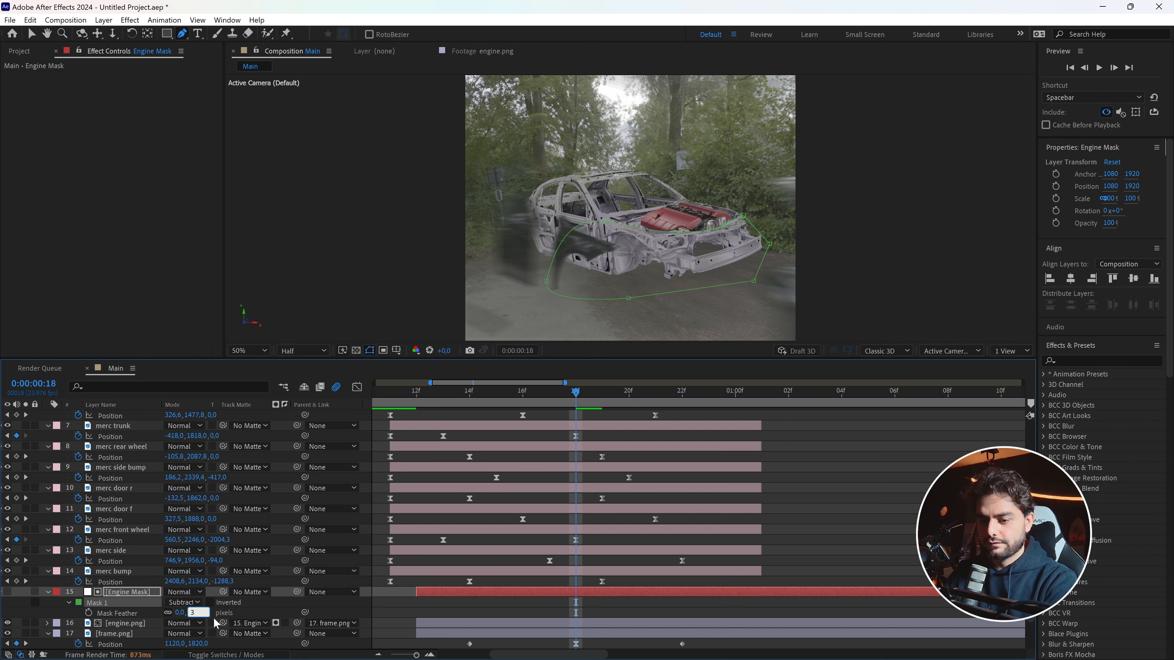
{"action": "type", "text": "3"}
{"action": "key", "text": "Return"}
Set a Position keyframe for engine.png in its resting place at 0:00:00:14.
{"action": "left_click", "coordinate": [275, 611]}
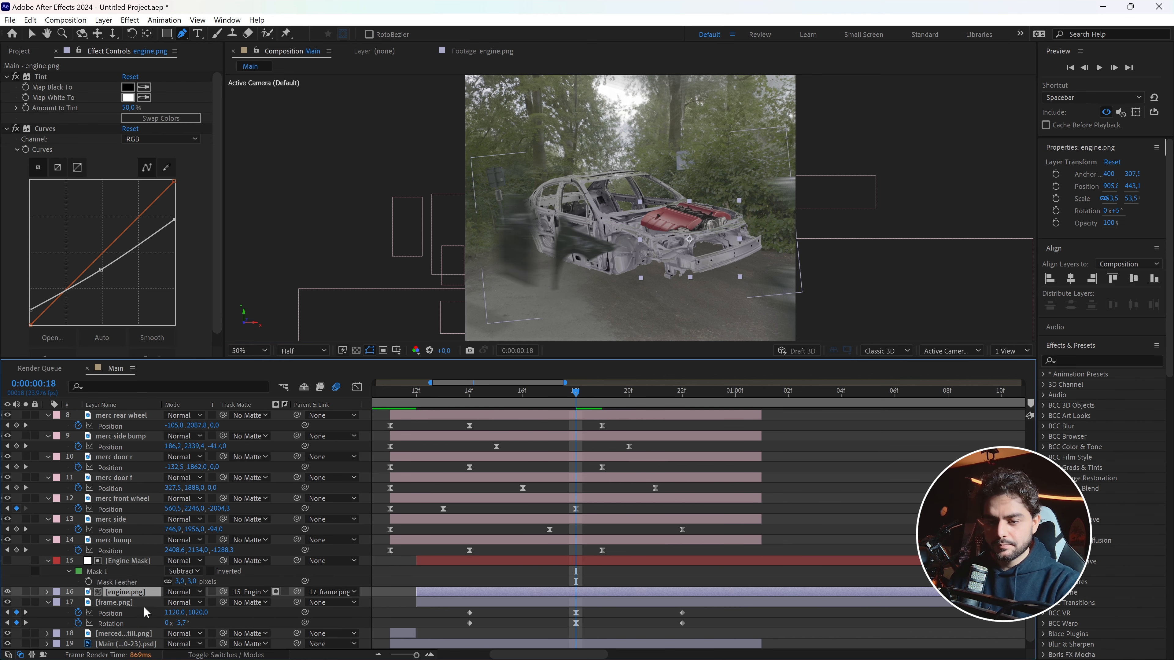
{"action": "key", "text": "p"}
{"action": "left_click", "coordinate": [78, 602]}
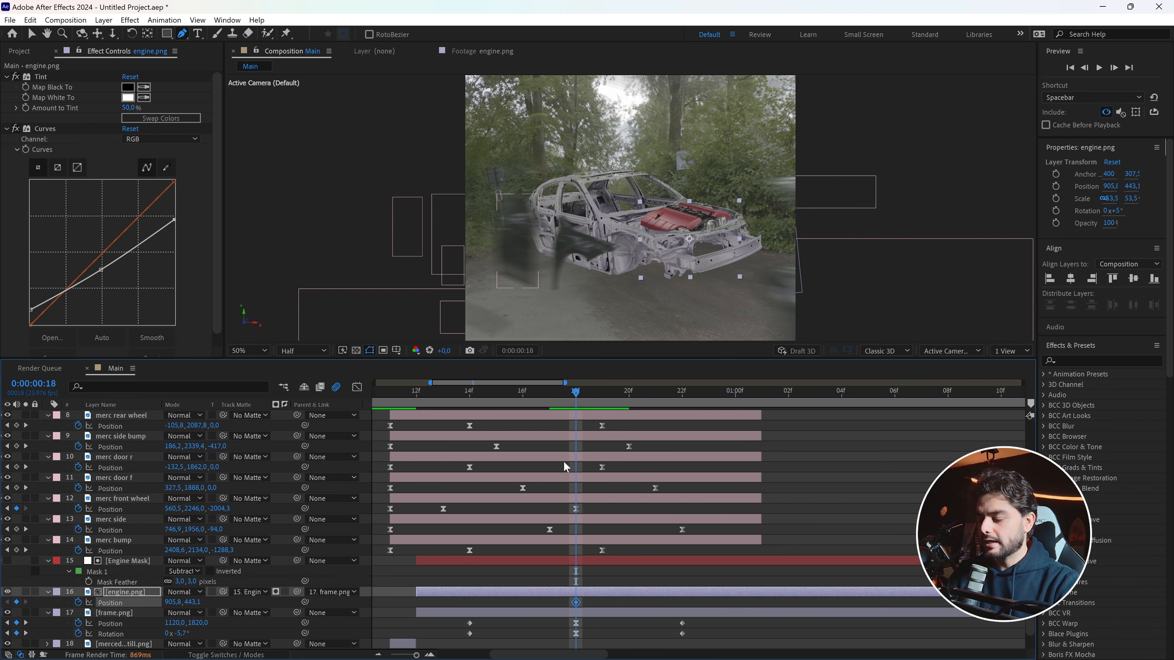
{"action": "left_click_drag", "start_coordinate": [580, 394], "coordinate": [661, 398]}
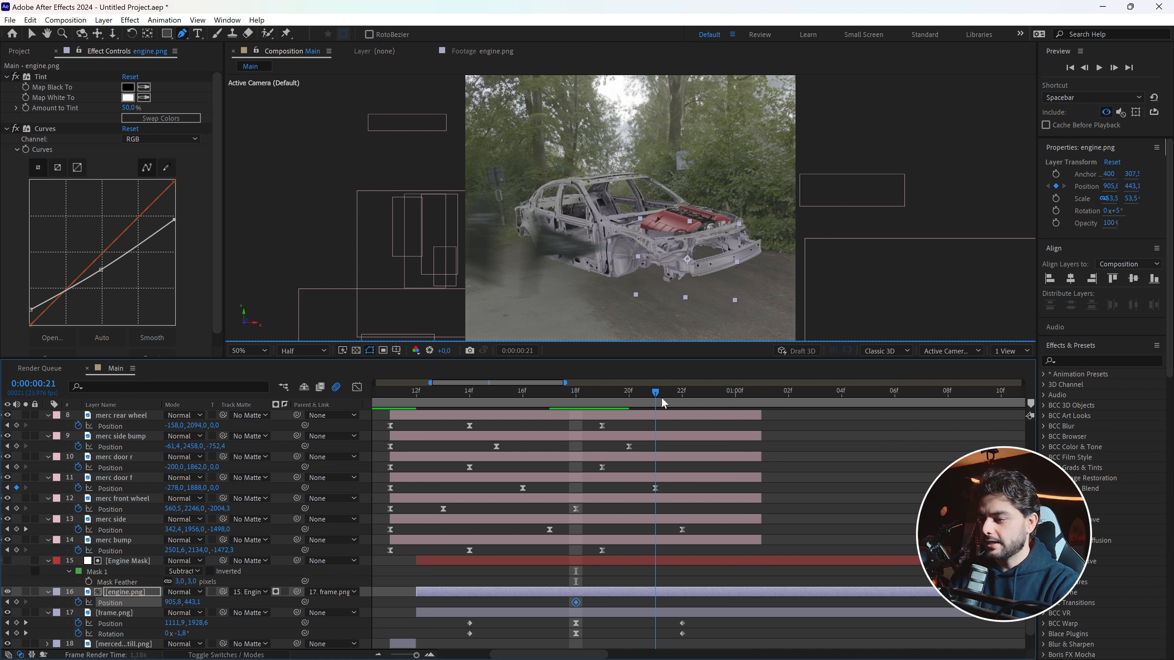
{"action": "key", "text": "Page_Down"}
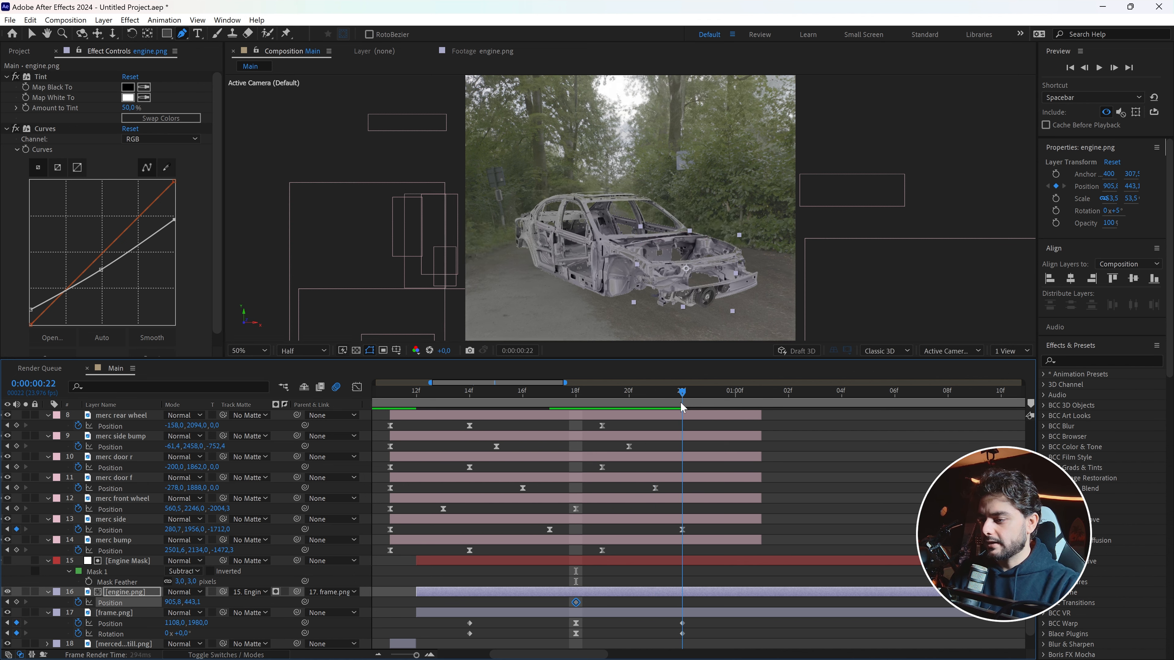
{"action": "key", "text": "v"}
{"action": "left_click", "coordinate": [574, 392]}
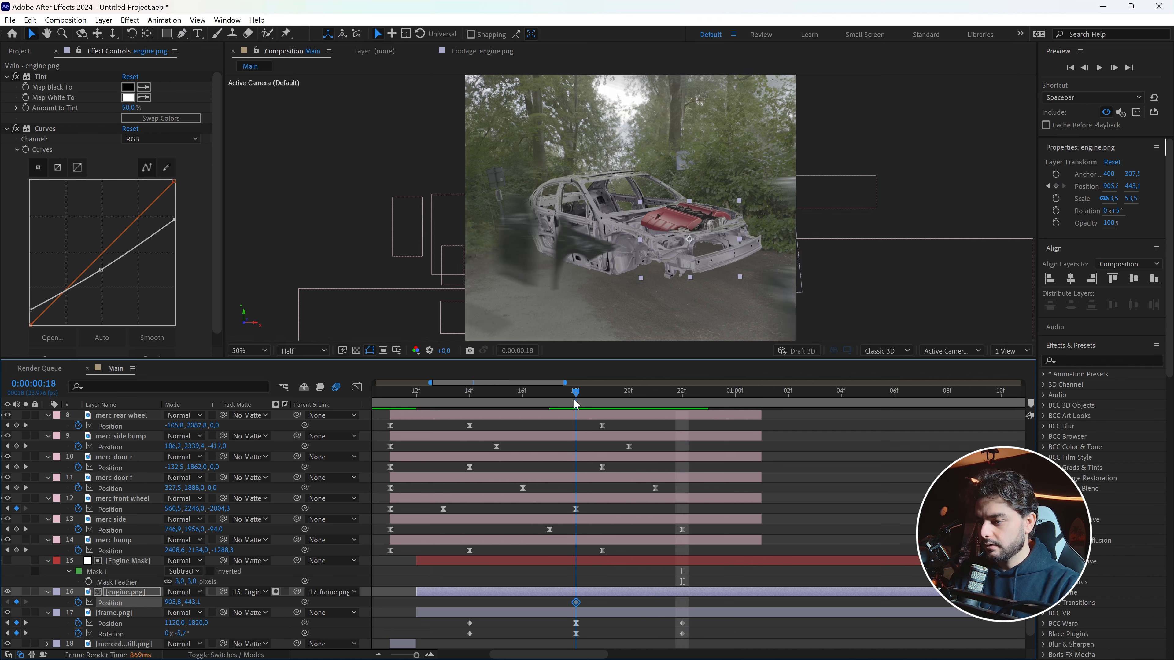
{"action": "left_click_drag", "start_coordinate": [576, 603], "coordinate": [469, 603]}
Raise engine.png to about 924.5, 255.3 at 0:00:00:18 and bring it back down with a Position keyframe at 0:00:00:22.
{"action": "left_click_drag", "start_coordinate": [676, 228], "coordinate": [675, 191]}
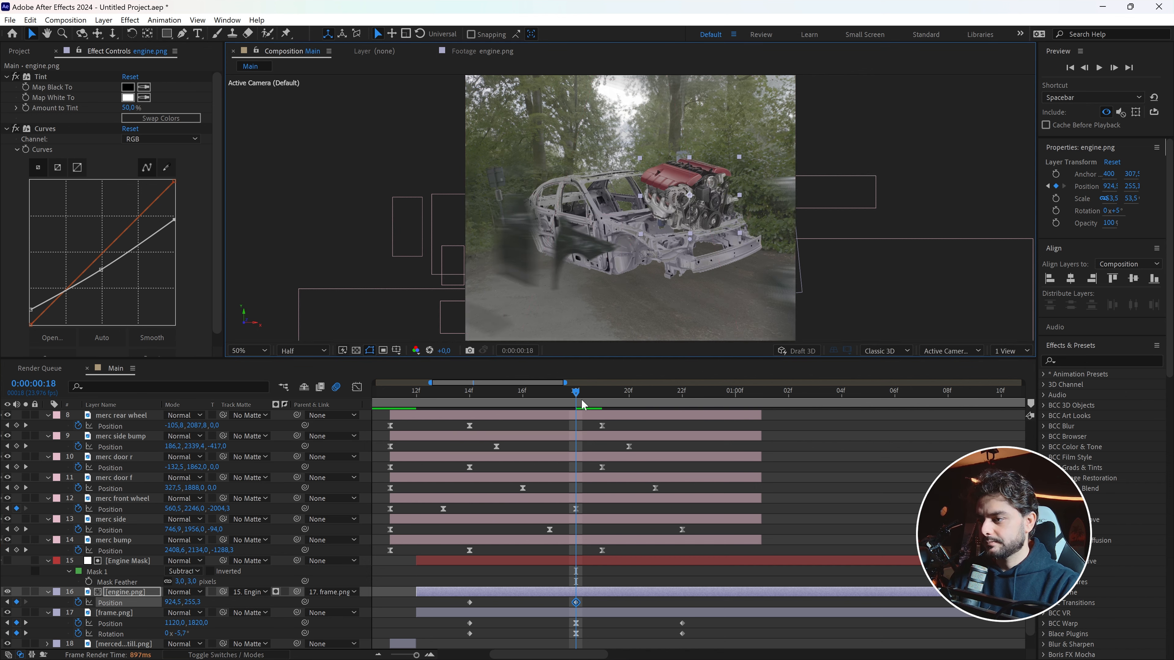
{"action": "left_click", "coordinate": [674, 392]}
{"action": "left_click", "coordinate": [576, 392]}
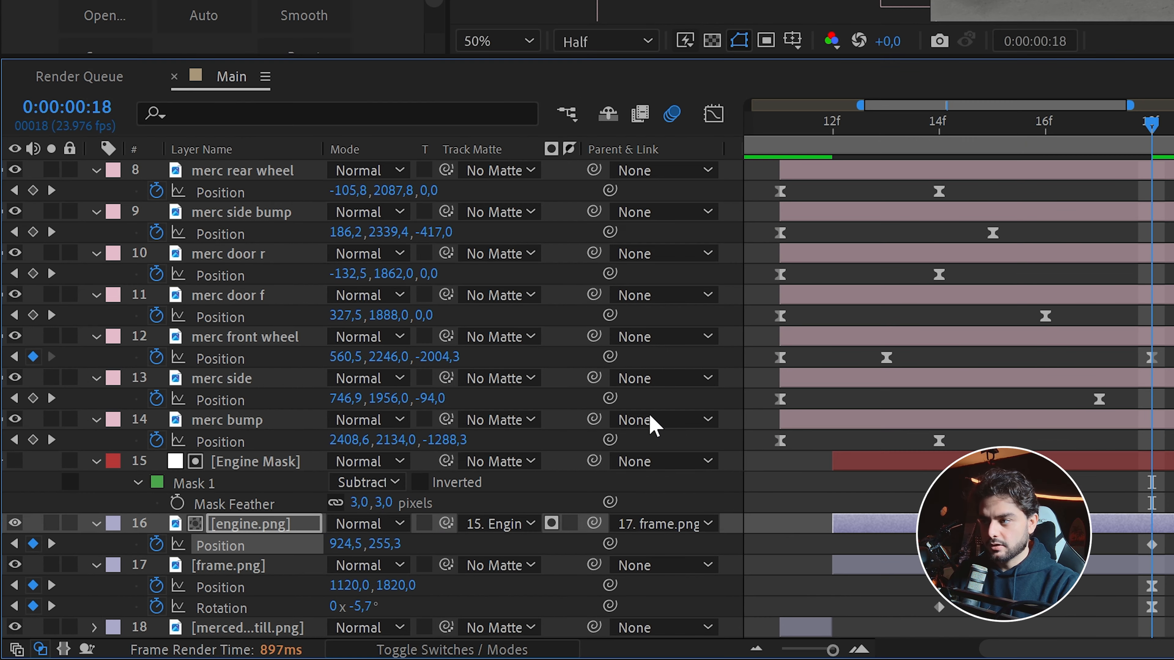
Parent the Engine Mask layer to frame.png and preview the engine animation.
{"action": "left_click", "coordinate": [258, 461]}
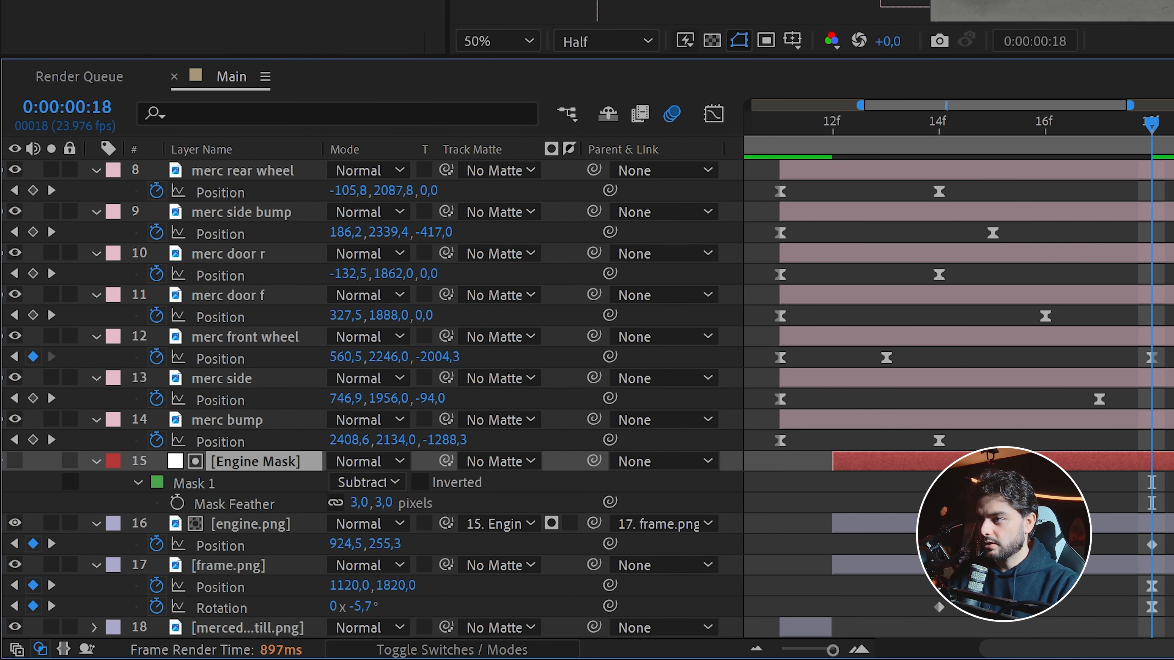
{"action": "left_click_drag", "start_coordinate": [594, 461], "coordinate": [228, 564]}
{"action": "left_click_drag", "start_coordinate": [1158, 130], "coordinate": [602, 436]}
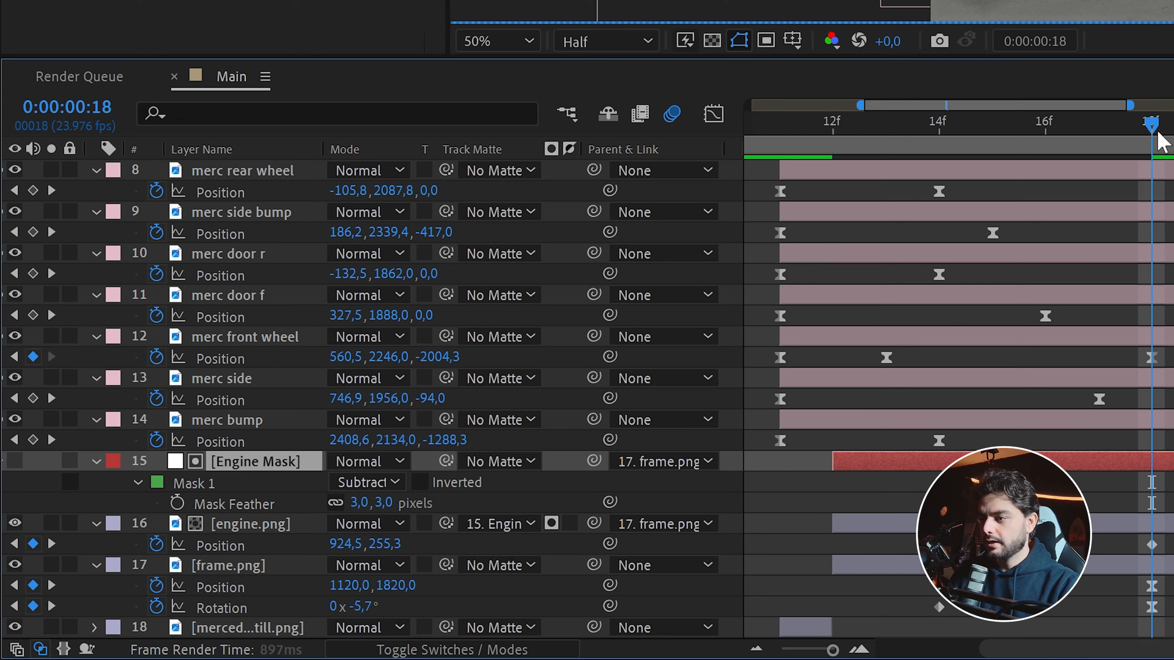
{"action": "left_click", "coordinate": [873, 490]}
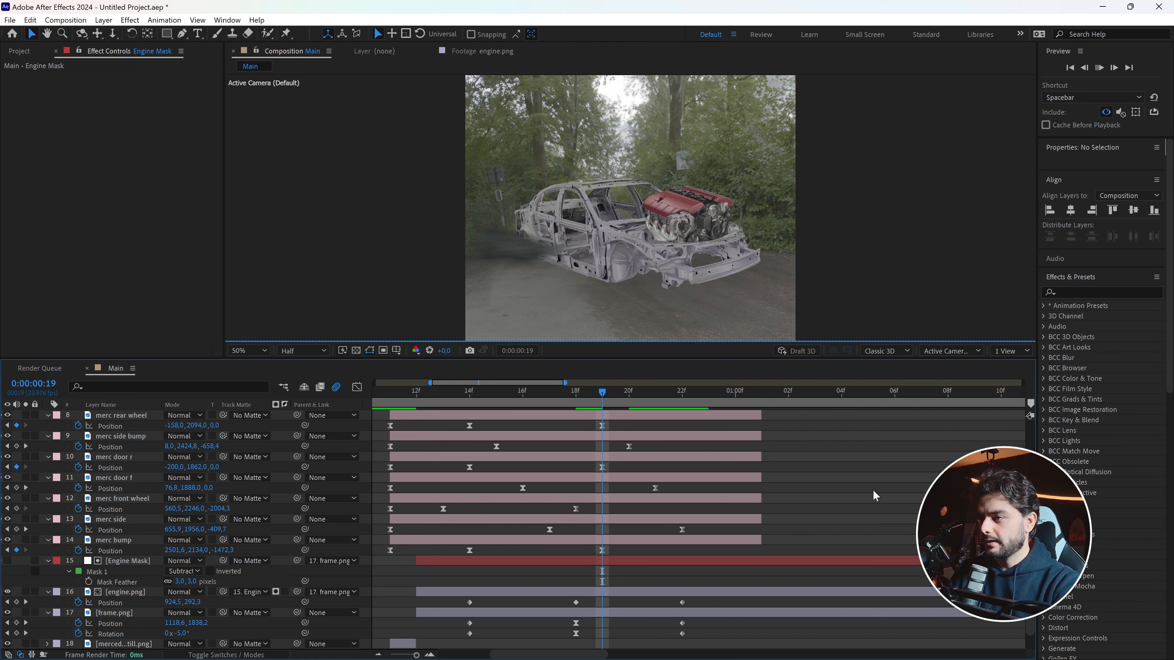
{"action": "key", "text": "space"}
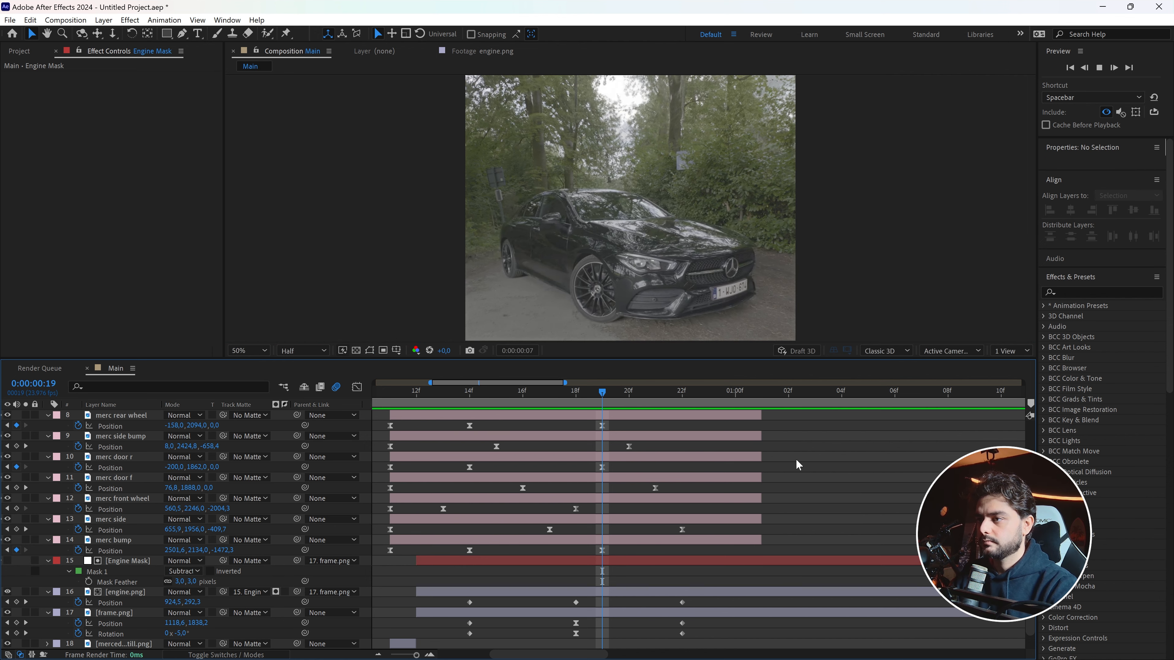
Shift the final Position keyframes of all the merc part layers three frames later.
{"action": "scroll", "coordinate": [596, 468], "scroll_direction": "up", "scroll_amount": 4}
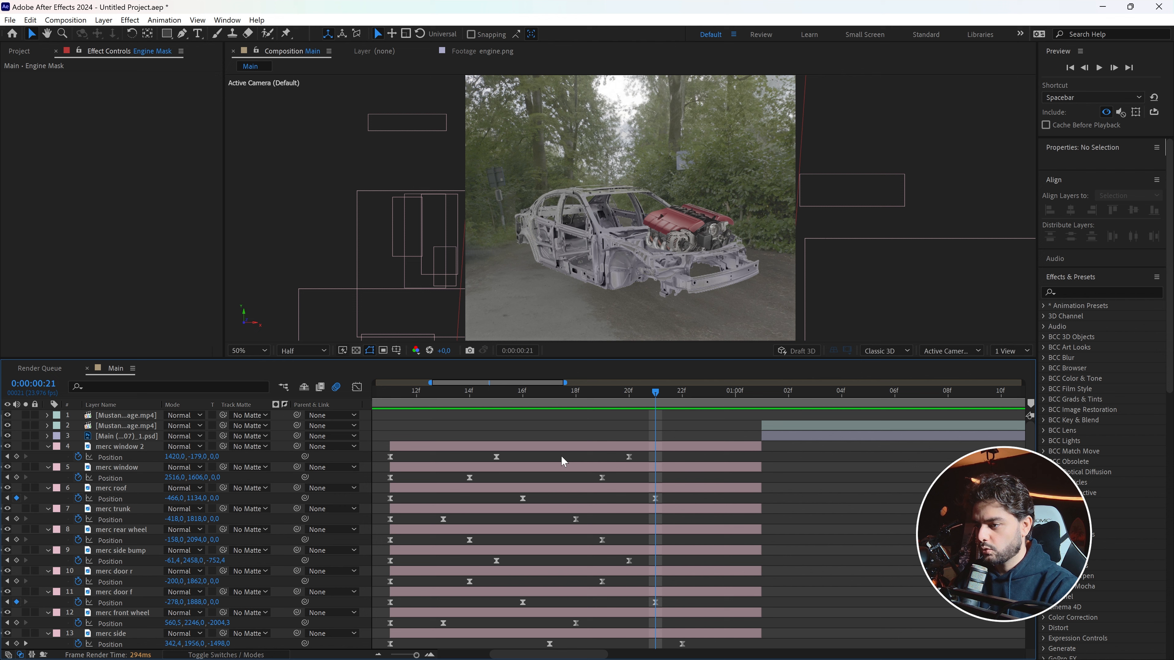
{"action": "left_click_drag", "start_coordinate": [561, 456], "coordinate": [713, 633]}
{"action": "scroll", "coordinate": [683, 597], "scroll_direction": "down", "scroll_amount": 4}
{"action": "left_click_drag", "start_coordinate": [582, 546], "coordinate": [725, 595]}
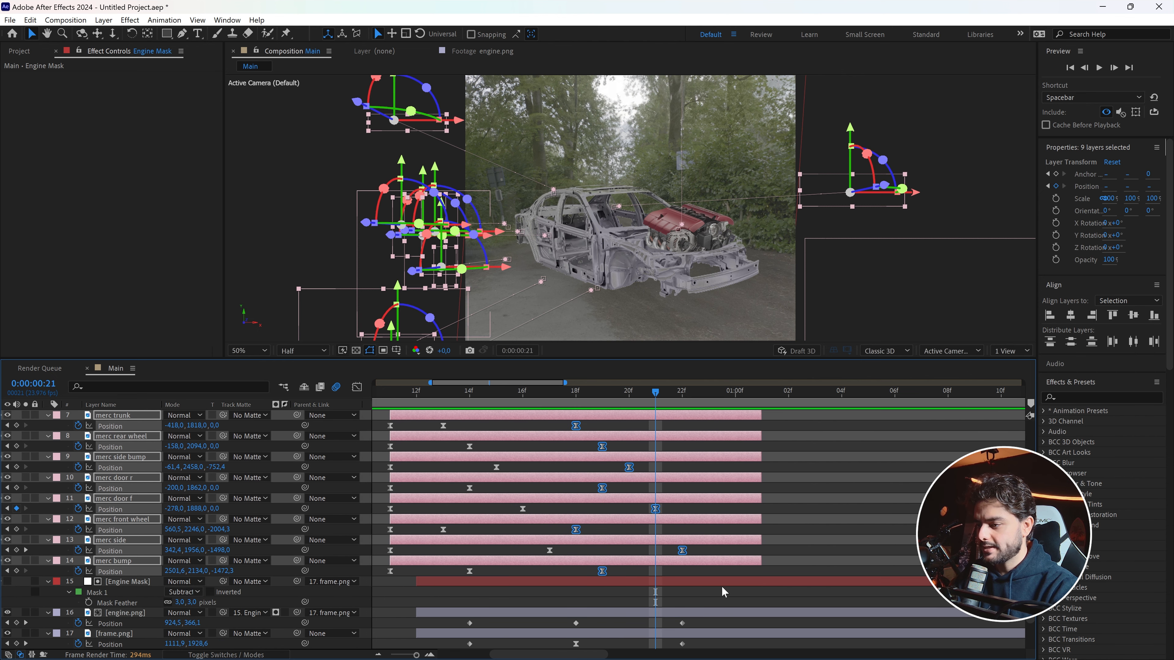
{"action": "key", "text": "alt+Right"}
{"action": "key", "text": "alt+Right"}
{"action": "key", "text": "alt+Right"}
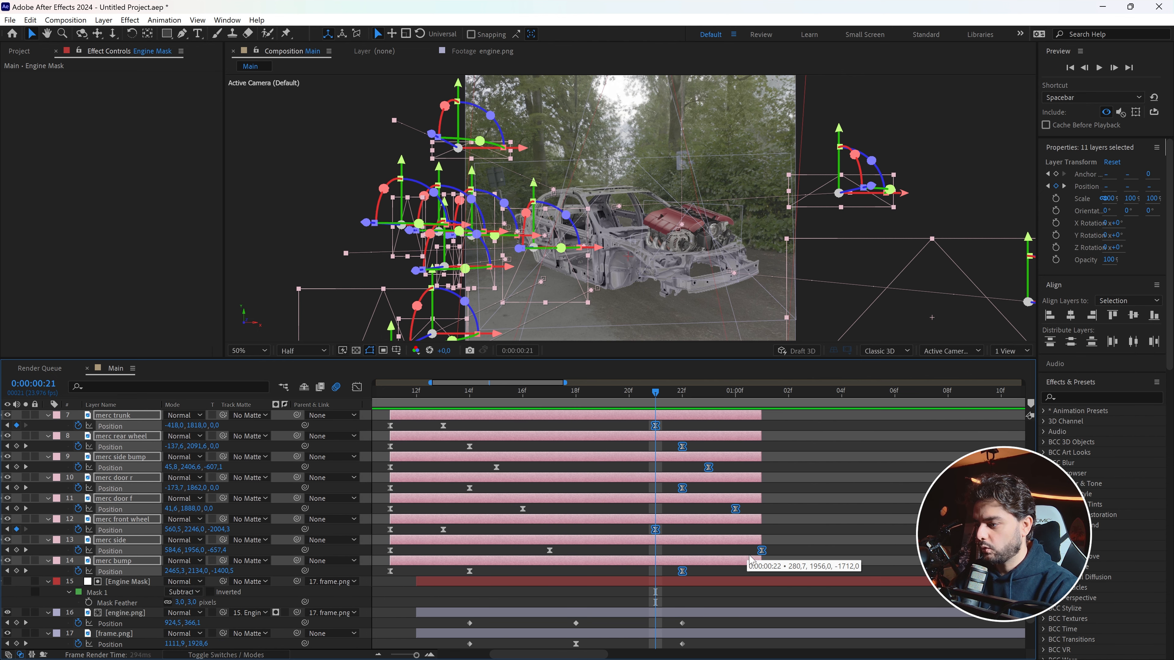
{"action": "left_click", "coordinate": [855, 531]}
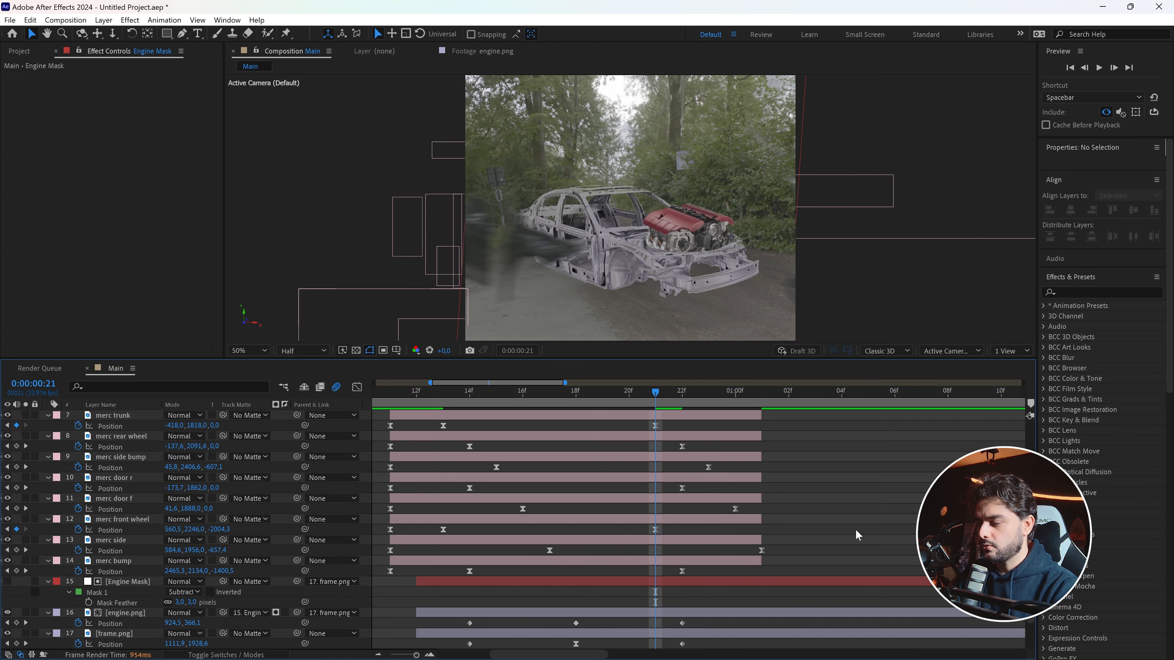
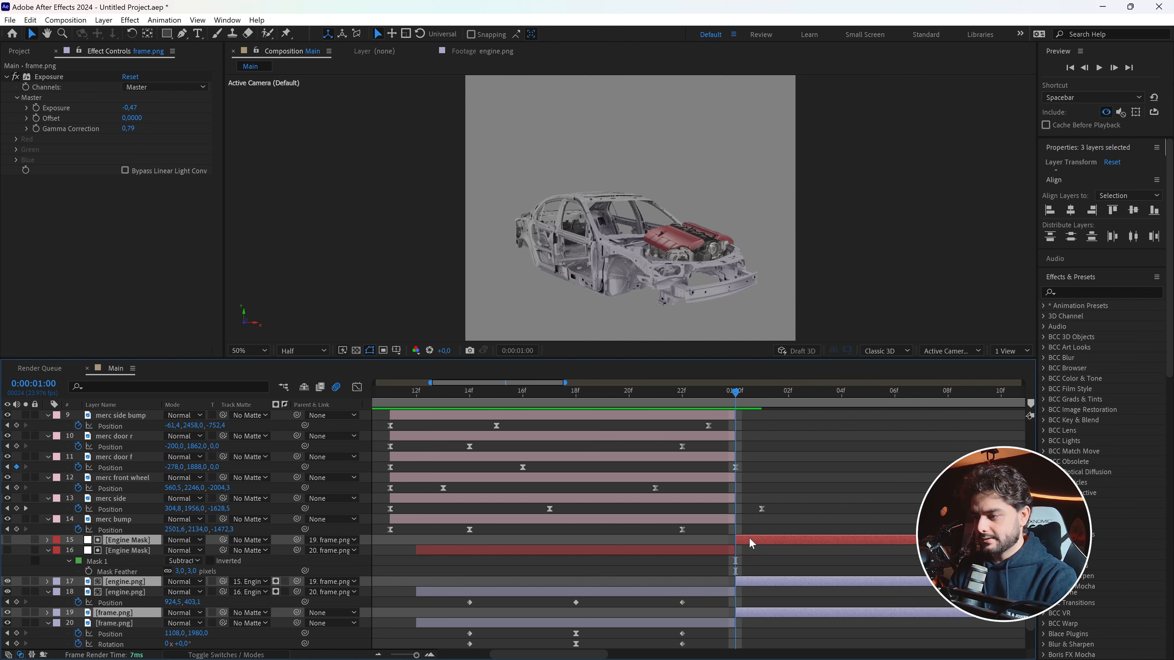
Collapse all layer properties and move the second Mustang footage layer and Main (0-00-01-07)_1.psd to start at 0:00:01:00.
{"action": "key", "text": "ctrl+a"}
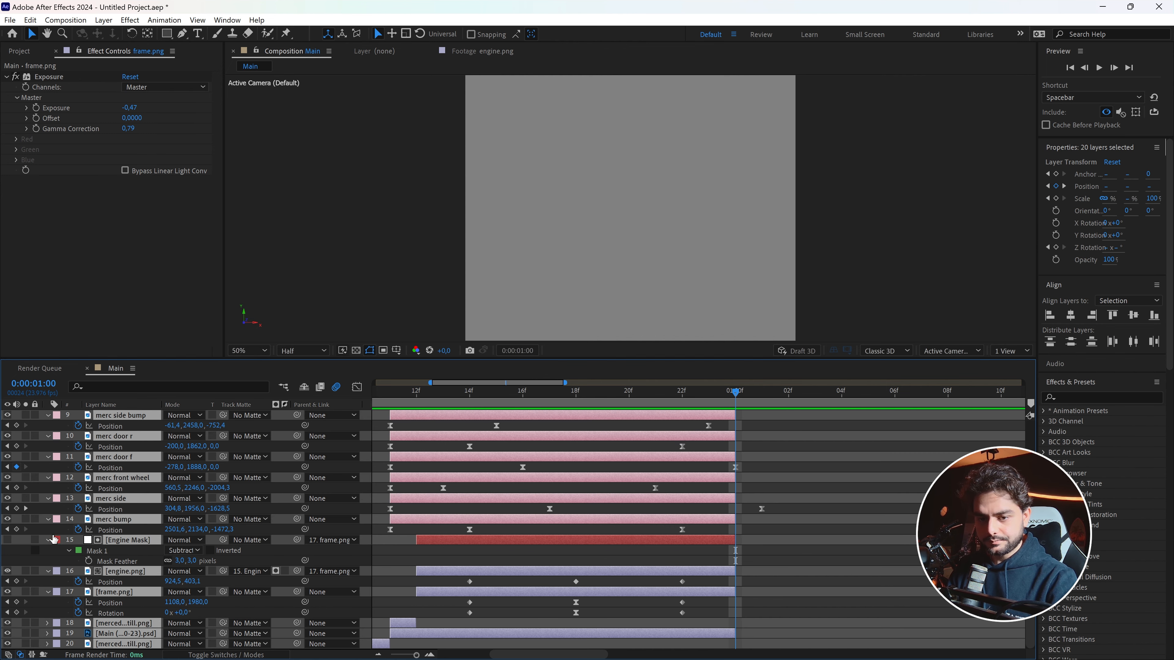
{"action": "left_click", "coordinate": [48, 539]}
{"action": "left_click", "coordinate": [800, 596]}
{"action": "left_click", "coordinate": [776, 427]}
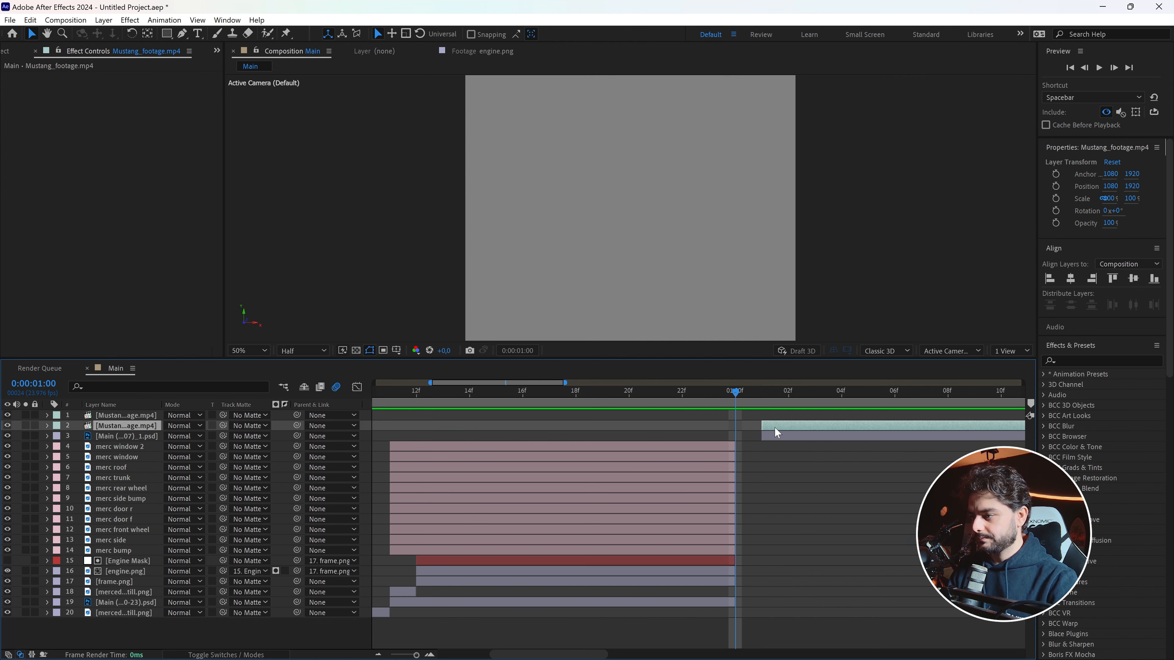
{"action": "left_click", "coordinate": [778, 435], "text": "shift"}
{"action": "left_click_drag", "start_coordinate": [779, 430], "coordinate": [752, 431]}
{"action": "left_click_drag", "start_coordinate": [731, 392], "coordinate": [708, 394]}
{"action": "left_click", "coordinate": [736, 405]}
{"action": "left_click", "coordinate": [738, 406]}
Place Main (0-00-01-07)_1.psd directly beneath frame.png and extend its start back to 0:00:00:20.
{"action": "left_click", "coordinate": [737, 436]}
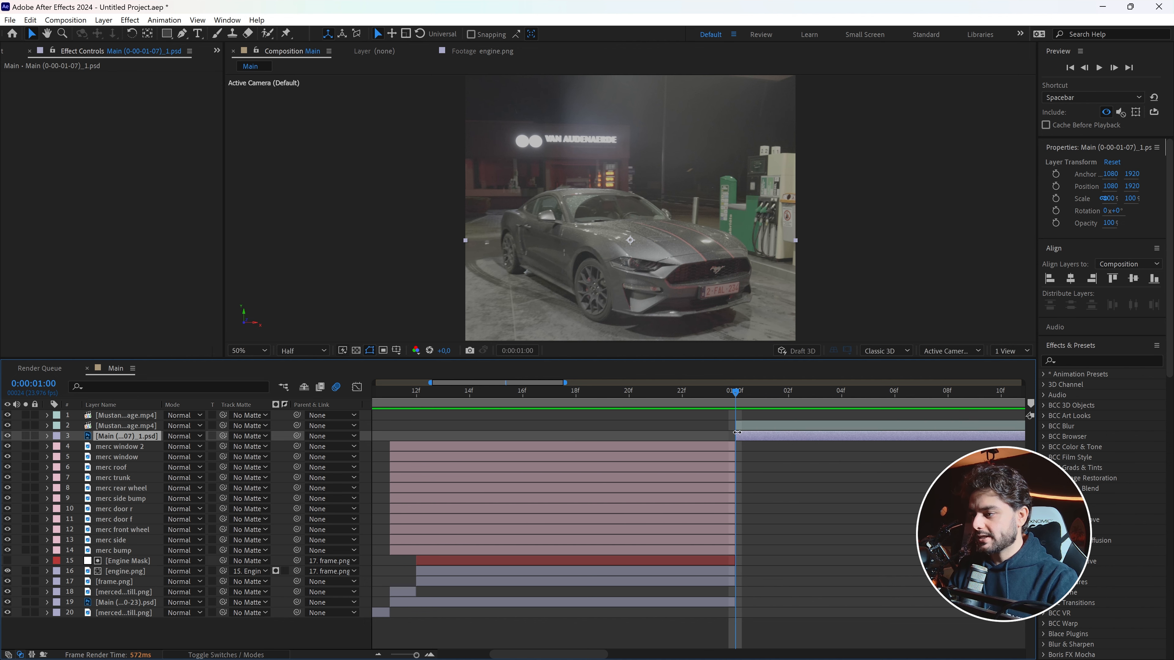
{"action": "mouse_move", "coordinate": [735, 393]}
{"action": "left_mouse_down"}
{"action": "mouse_move", "coordinate": [711, 394]}
{"action": "mouse_move", "coordinate": [739, 400]}
{"action": "left_mouse_up"}
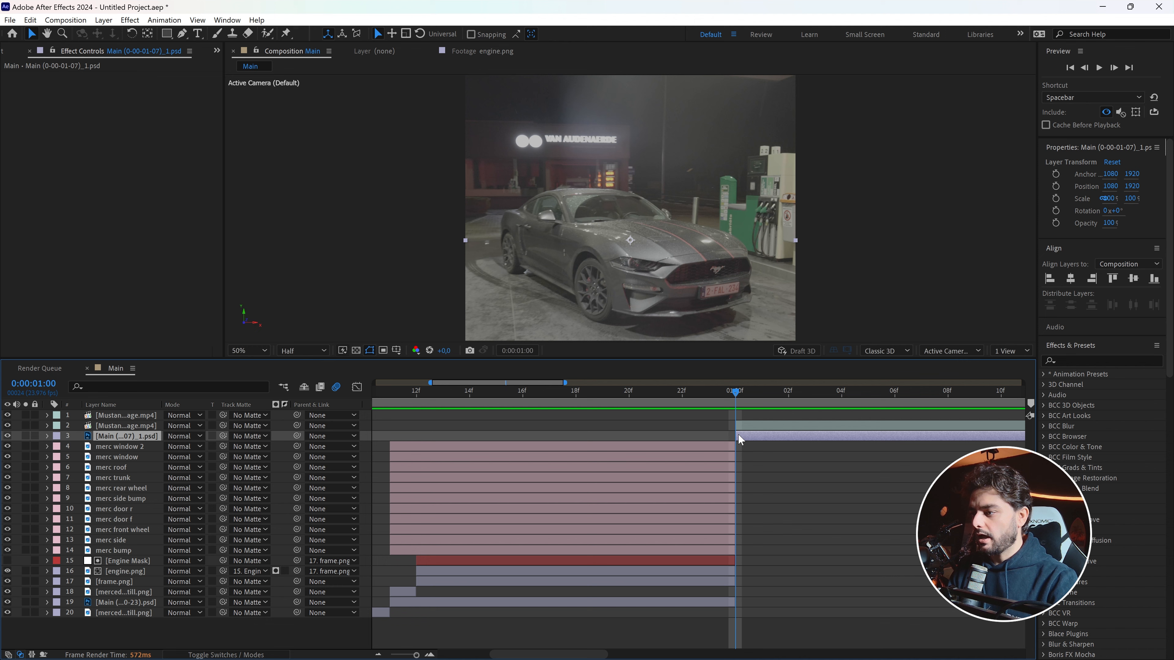
{"action": "left_click", "coordinate": [249, 351]}
{"action": "left_click", "coordinate": [258, 418]}
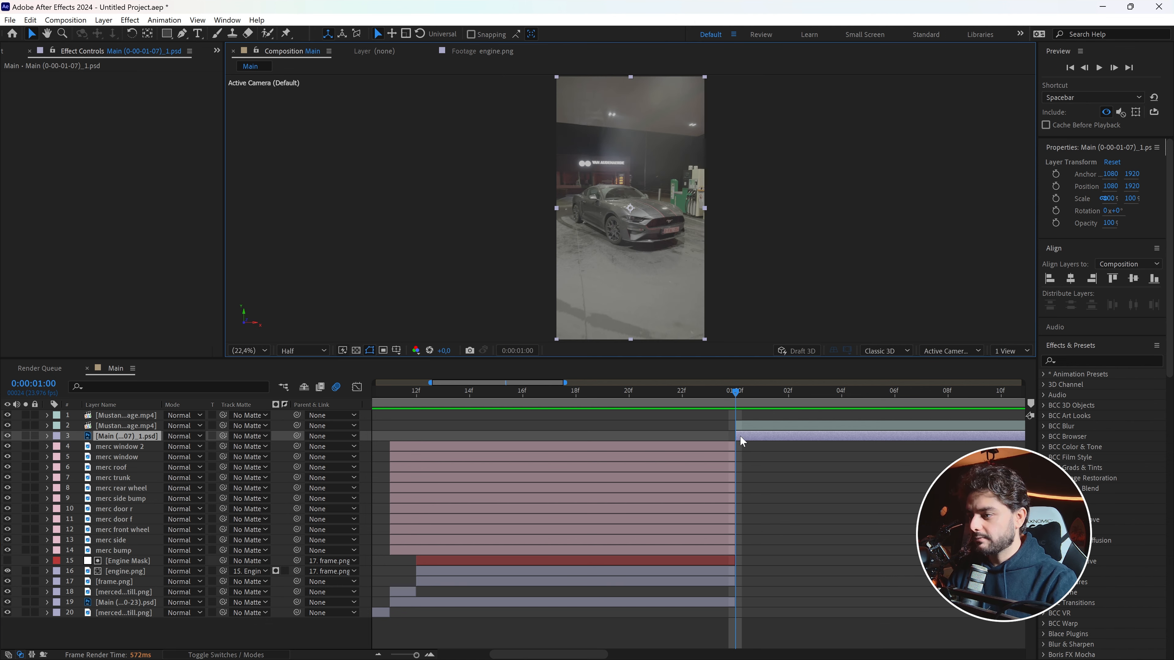
{"action": "left_click_drag", "start_coordinate": [120, 433], "coordinate": [123, 581]}
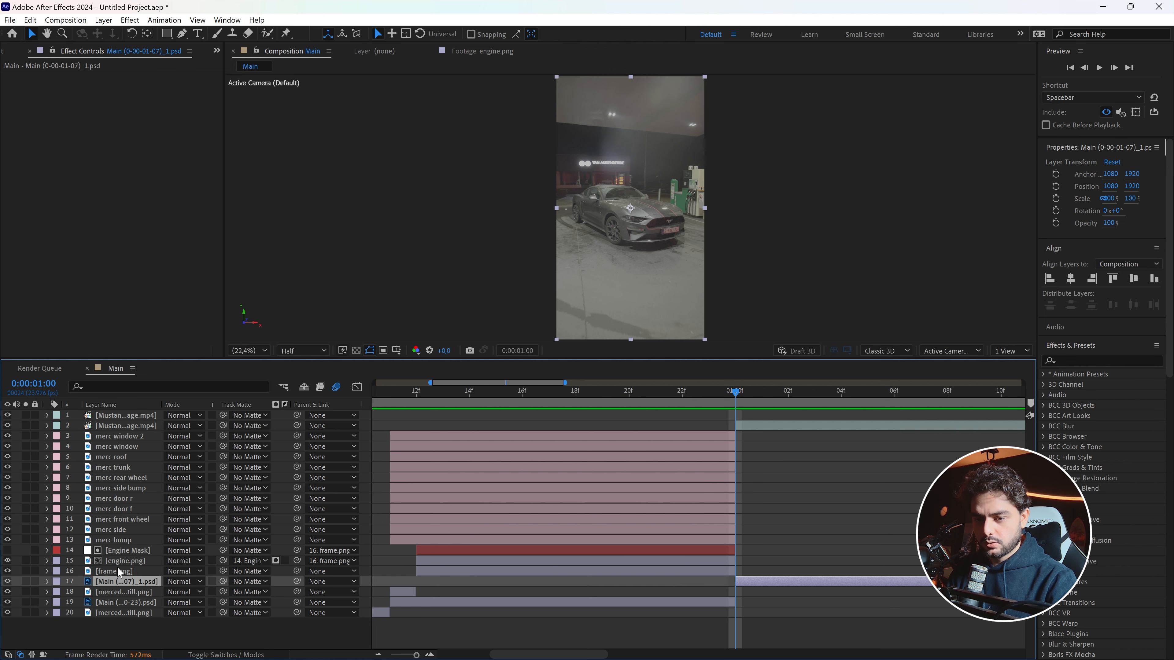
{"action": "left_click_drag", "start_coordinate": [694, 584], "coordinate": [636, 586]}
{"action": "left_click_drag", "start_coordinate": [731, 407], "coordinate": [690, 394]}
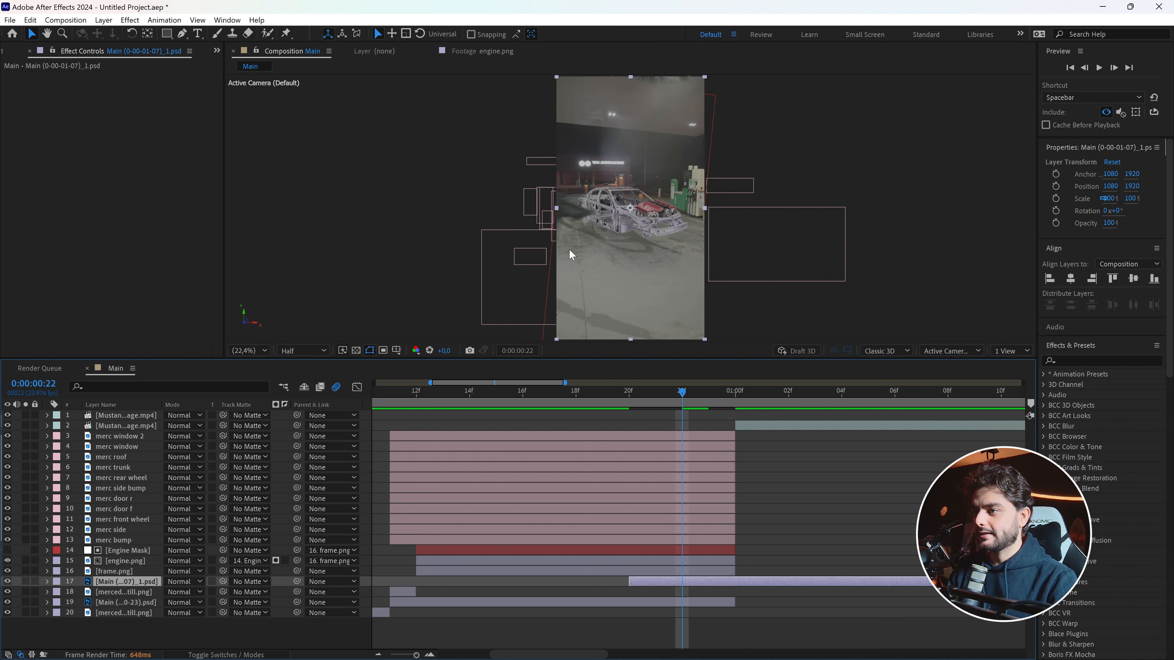
Apply Gradient Wipe to Main (0-00-01-07)_1.psd and keyframe Transition Completion at 0% at 0:00:01:00.
{"action": "left_click_drag", "start_coordinate": [693, 392], "coordinate": [734, 396]}
{"action": "key", "text": "ctrl+space"}
{"action": "type", "text": "gra"}
{"action": "left_click", "coordinate": [157, 541]}
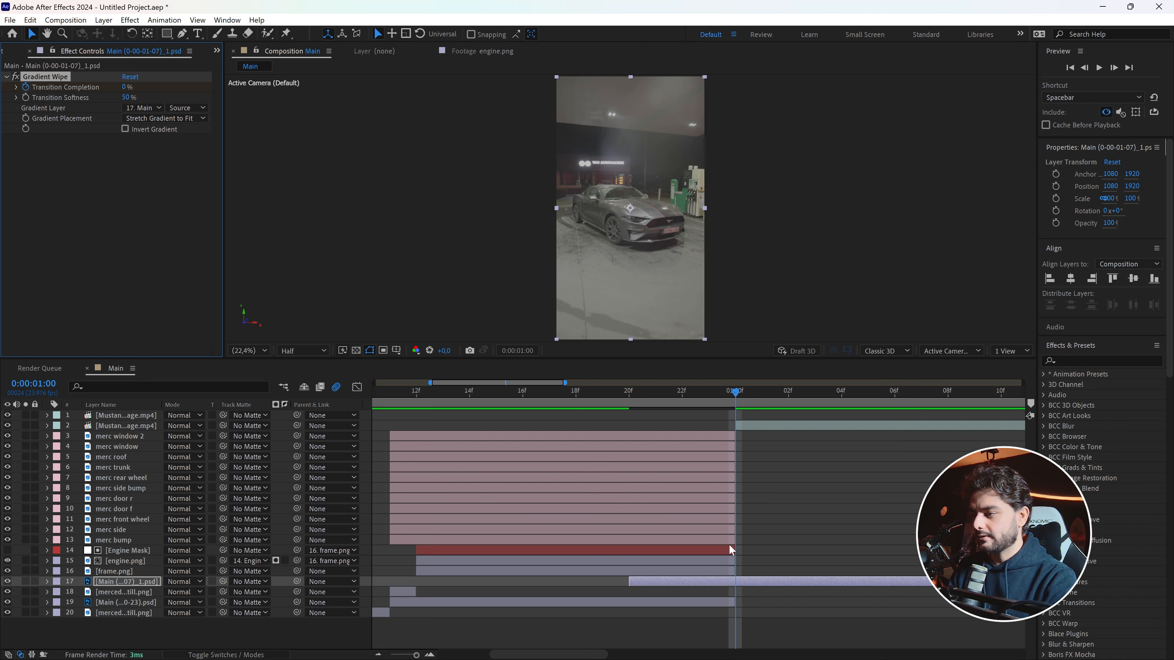
Set the Gradient Wipe's Transition Completion to 100% at 0:00:00:20 and check the background transition.
{"action": "left_click", "coordinate": [623, 393]}
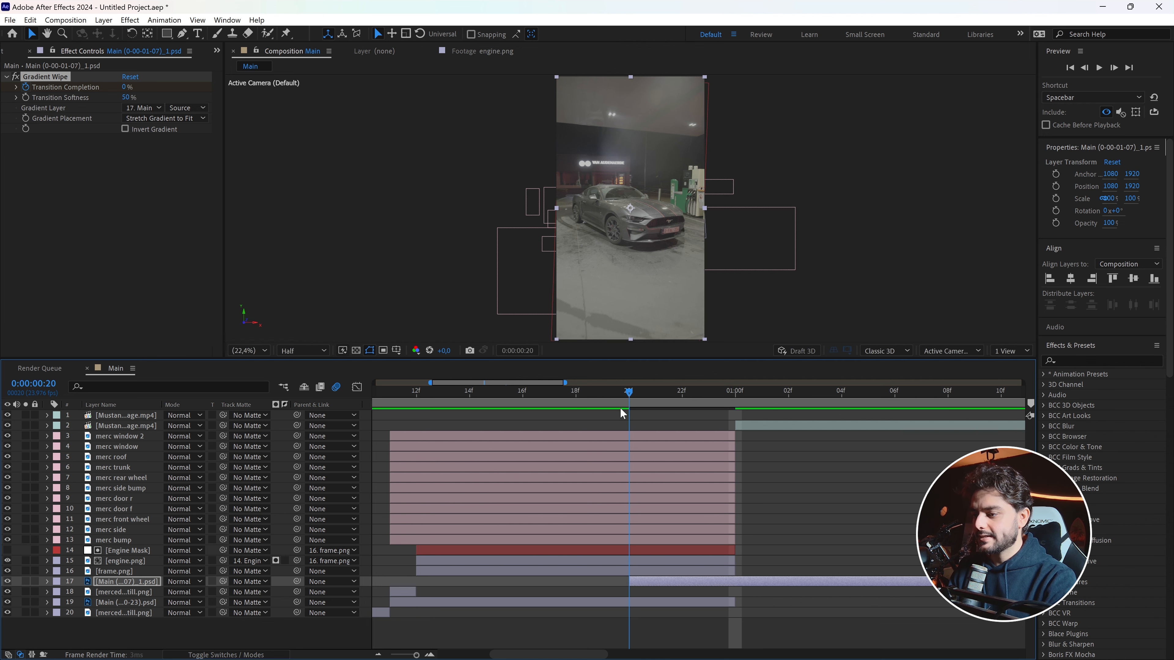
{"action": "left_click", "coordinate": [124, 86]}
{"action": "type", "text": "100"}
{"action": "key", "text": "Return"}
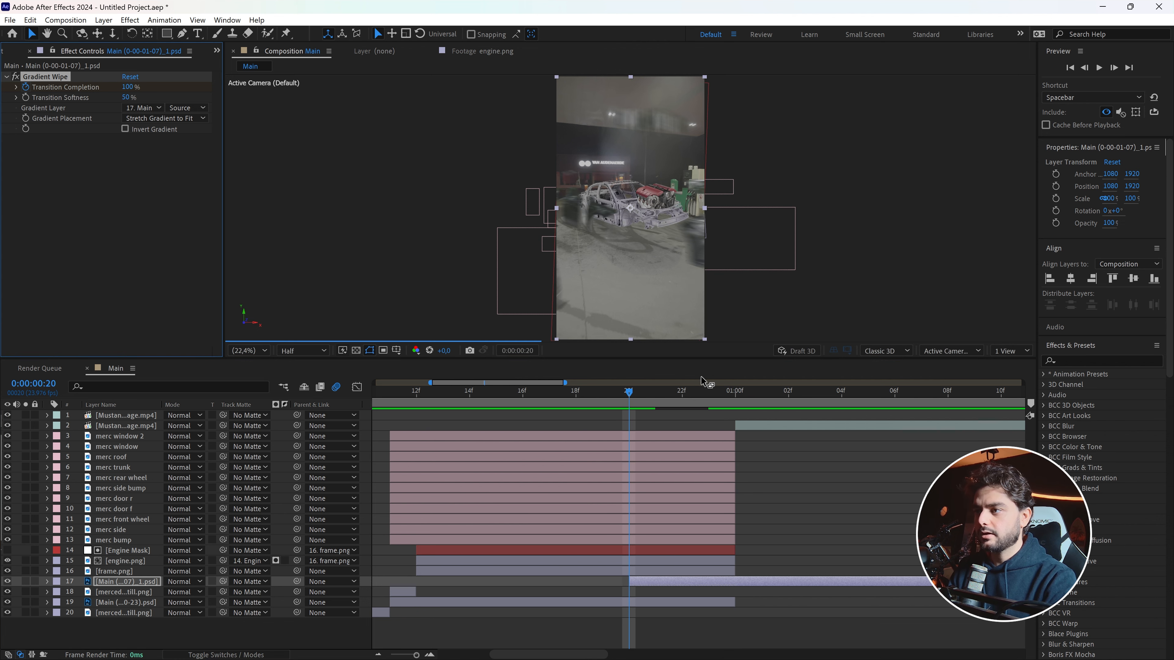
{"action": "left_click_drag", "start_coordinate": [629, 396], "coordinate": [712, 396]}
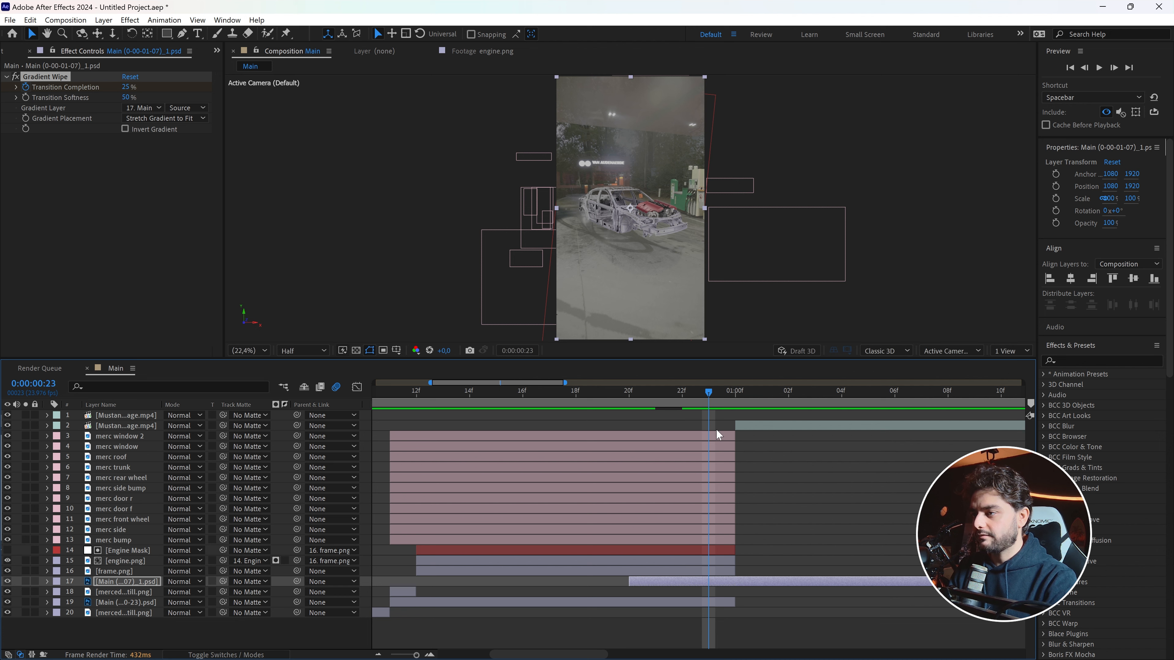
{"action": "mouse_move", "coordinate": [714, 401]}
{"action": "left_mouse_down"}
{"action": "mouse_move", "coordinate": [764, 398]}
{"action": "mouse_move", "coordinate": [778, 428]}
{"action": "mouse_move", "coordinate": [735, 397]}
{"action": "left_mouse_up"}
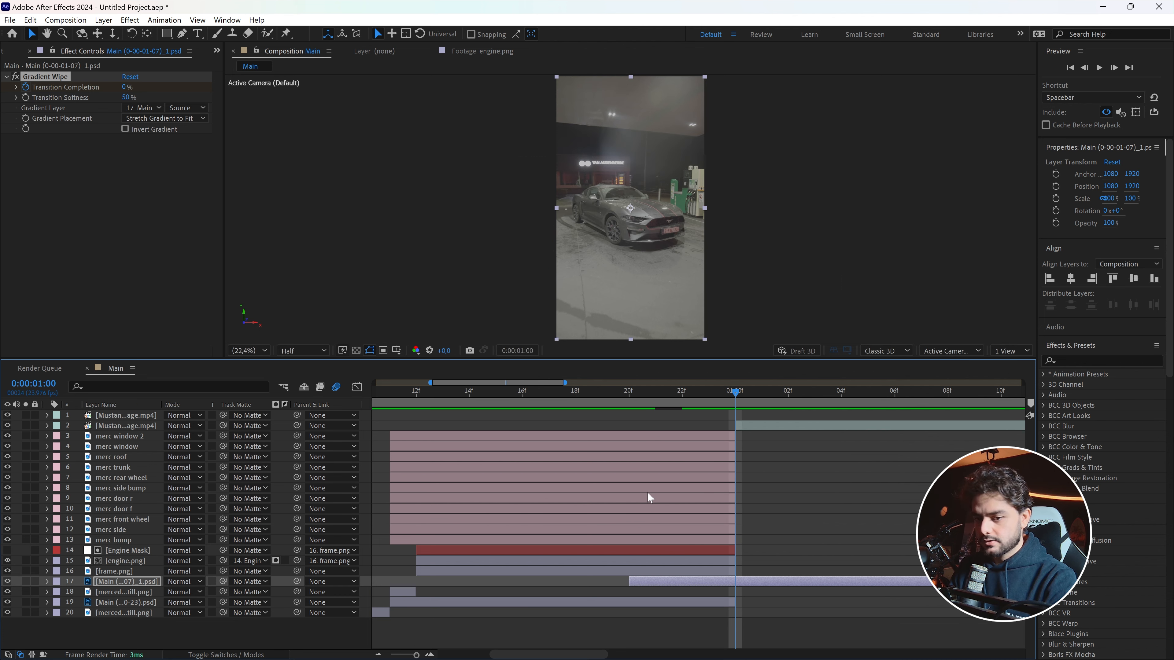
Duplicate the Mustang footage layer that starts at 0:00:01:00 and activate the Pen tool for masking at 0:00:01:03.
{"action": "left_click", "coordinate": [118, 426]}
{"action": "key", "text": "minus"}
{"action": "key", "text": "minus"}
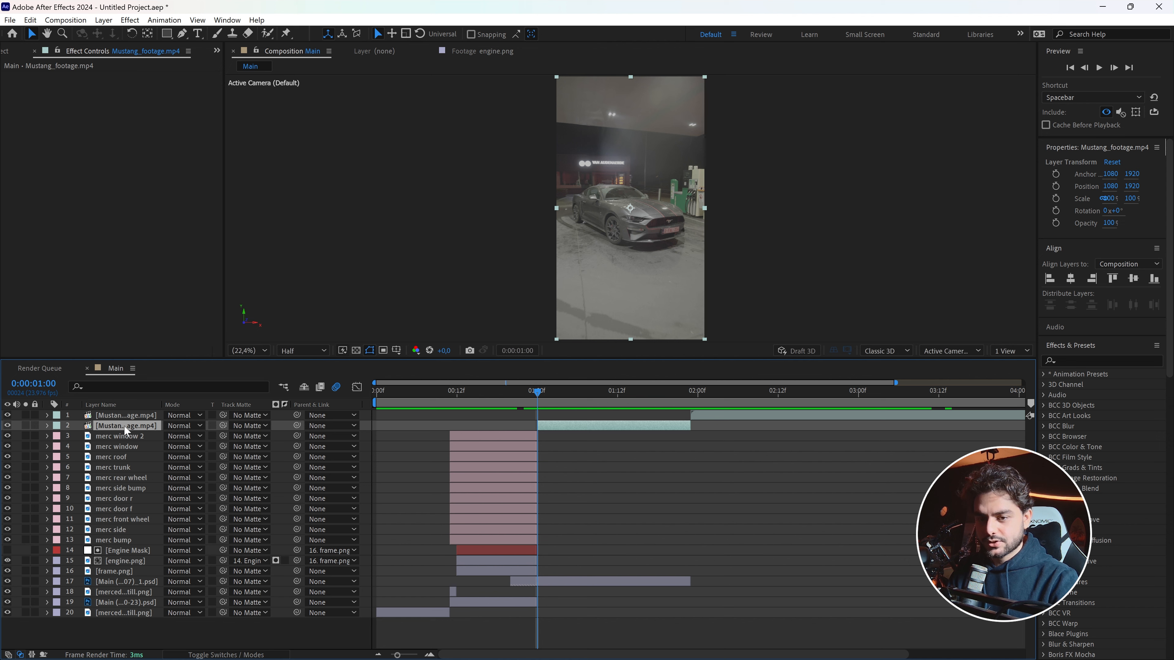
{"action": "left_click_drag", "start_coordinate": [580, 401], "coordinate": [549, 422]}
{"action": "key", "text": "ctrl+d"}
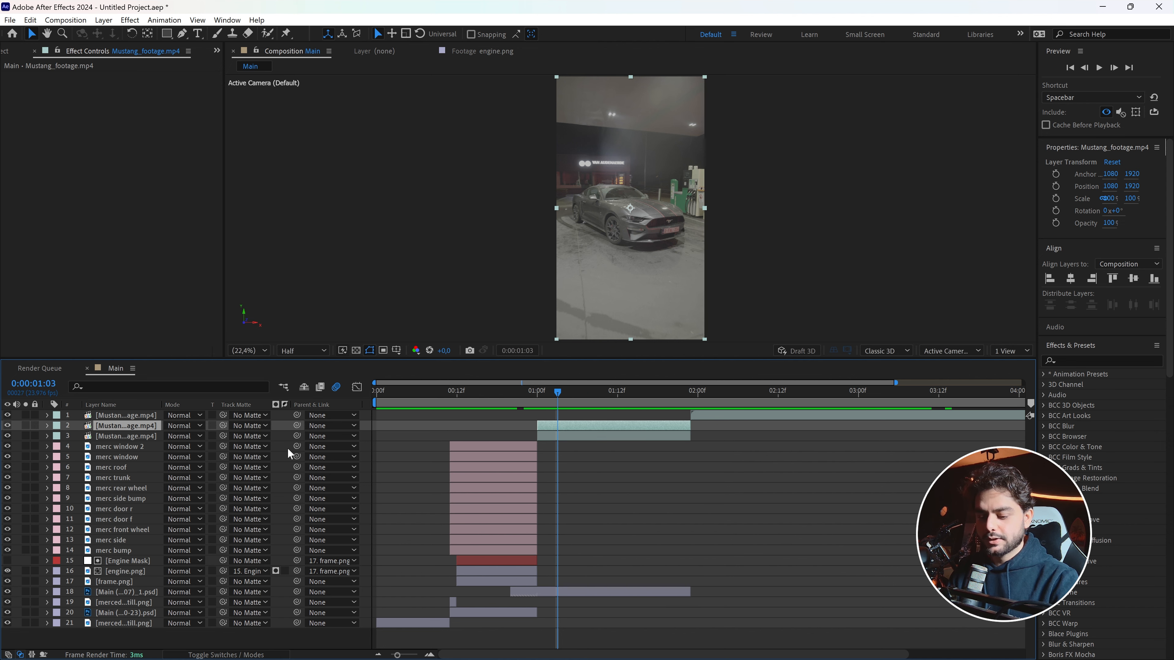
{"action": "left_click", "coordinate": [181, 35]}
{"action": "scroll", "coordinate": [623, 211], "scroll_direction": "up", "scroll_amount": 6}
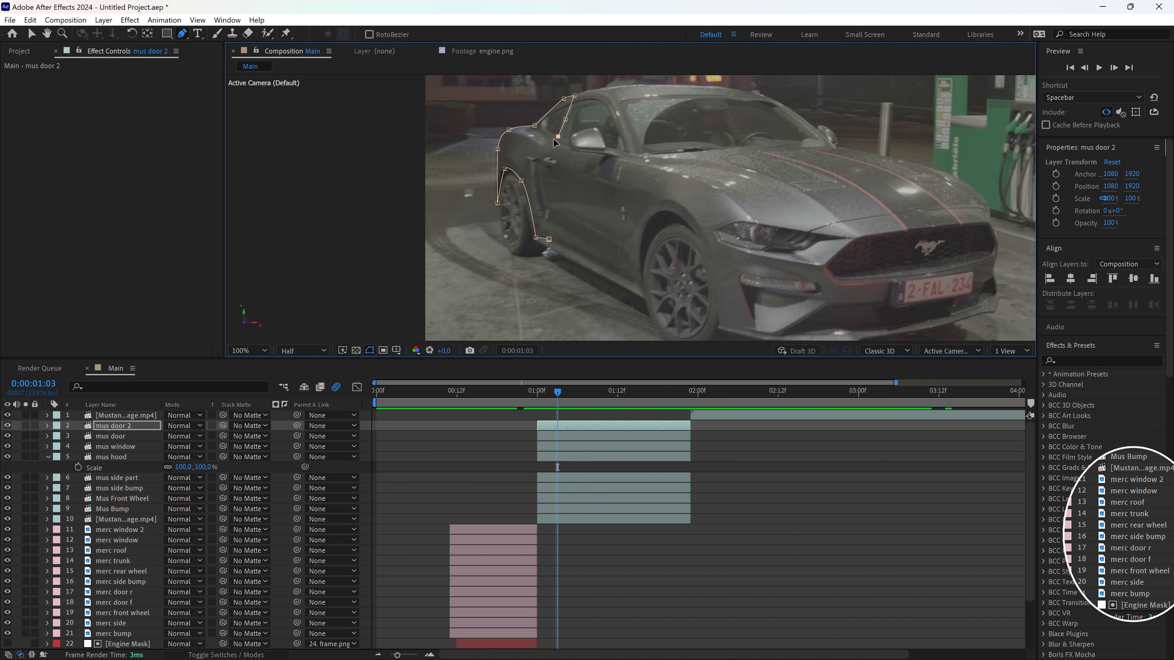
Change the label color of all ten Mustang part layers, from mus rear wheel to Mus Bump, to blue.
{"action": "left_click", "coordinate": [125, 529]}
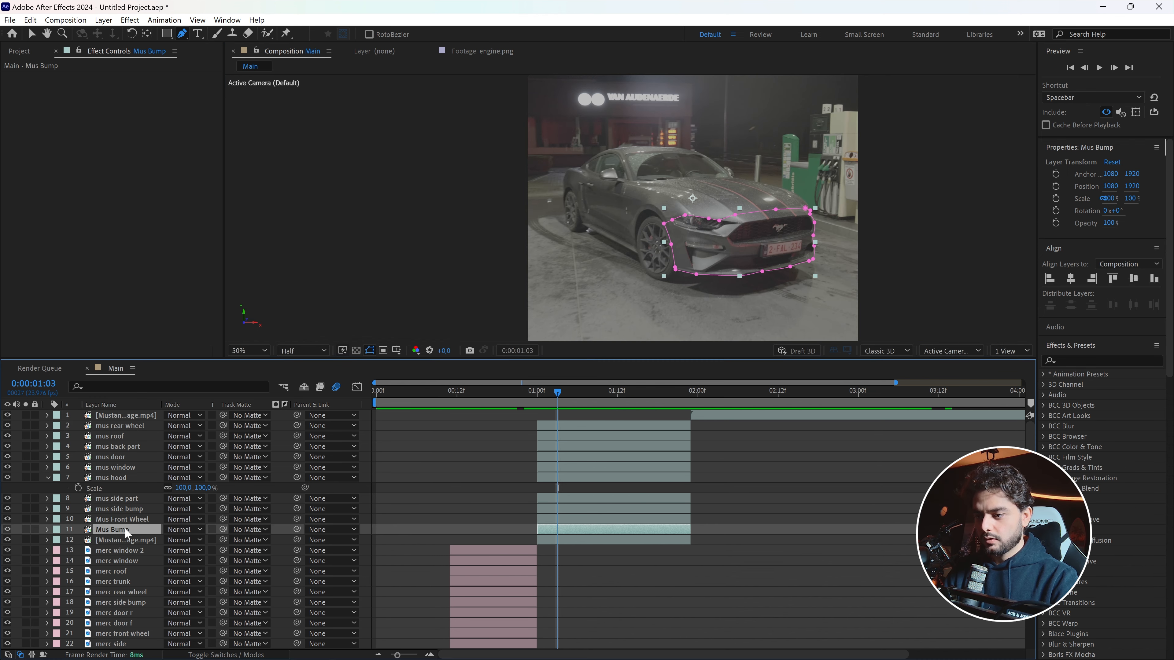
{"action": "left_click", "coordinate": [136, 423], "text": "shift"}
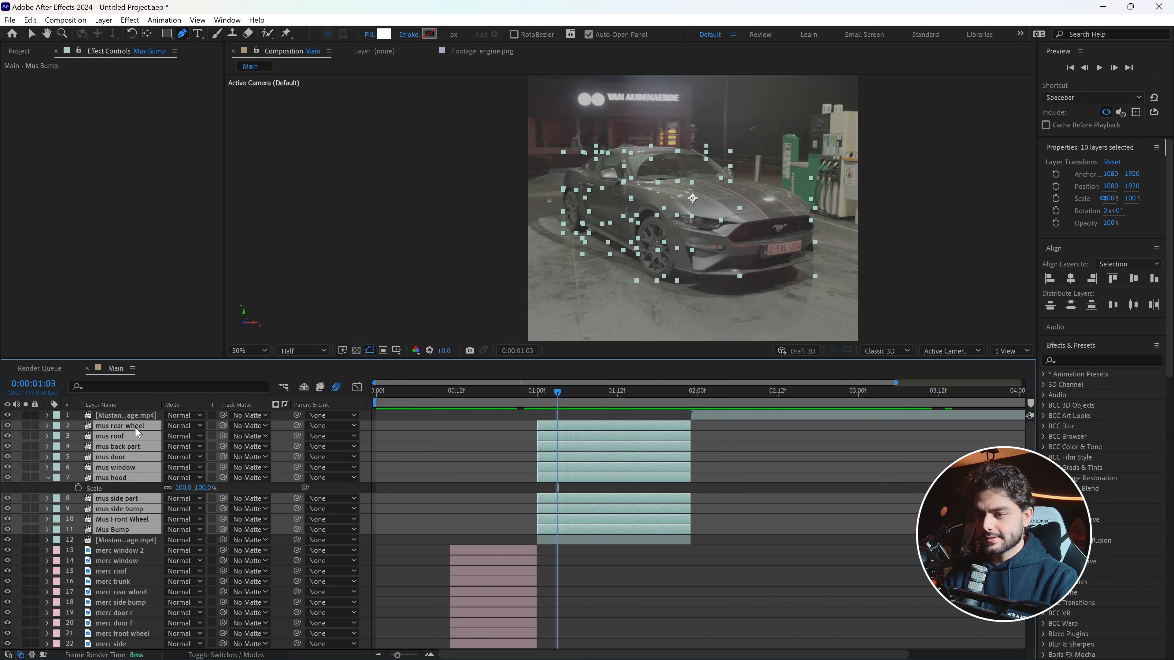
{"action": "left_click", "coordinate": [57, 435]}
{"action": "left_click", "coordinate": [81, 299]}
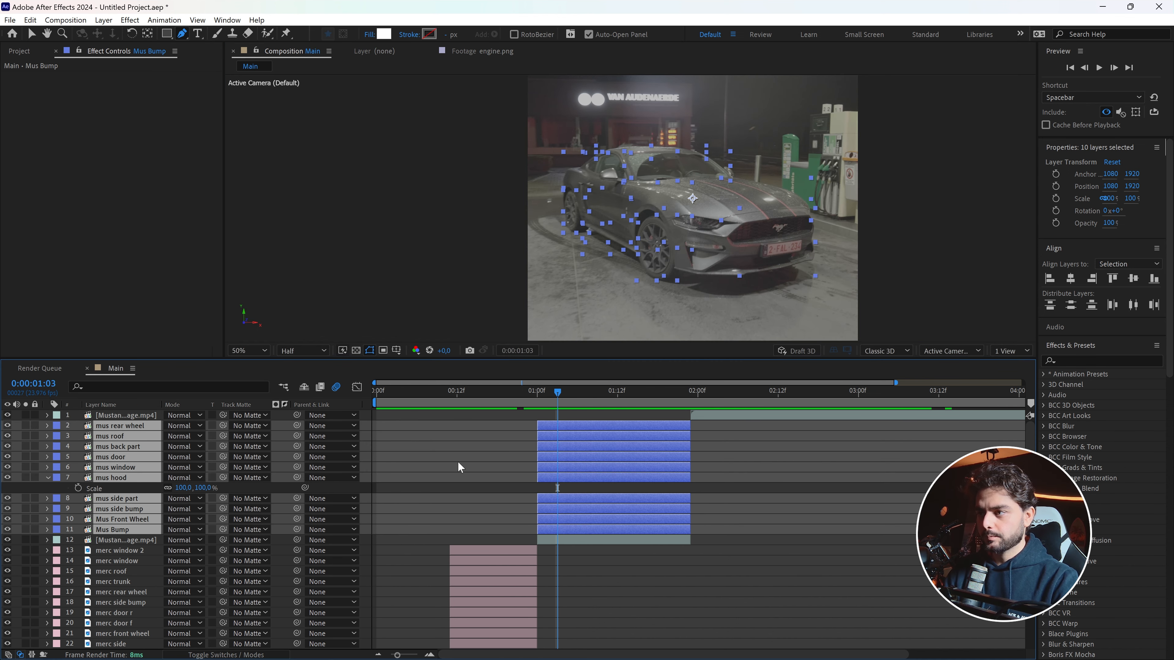
{"action": "left_click", "coordinate": [457, 461]}
Move the anchor point of each Mustang part layer onto its own masked part, starting with Mus Bump and Mus Front Wheel.
{"action": "left_click", "coordinate": [552, 526]}
{"action": "left_click", "coordinate": [147, 34]}
{"action": "left_click_drag", "start_coordinate": [697, 197], "coordinate": [780, 229]}
{"action": "left_click", "coordinate": [571, 517]}
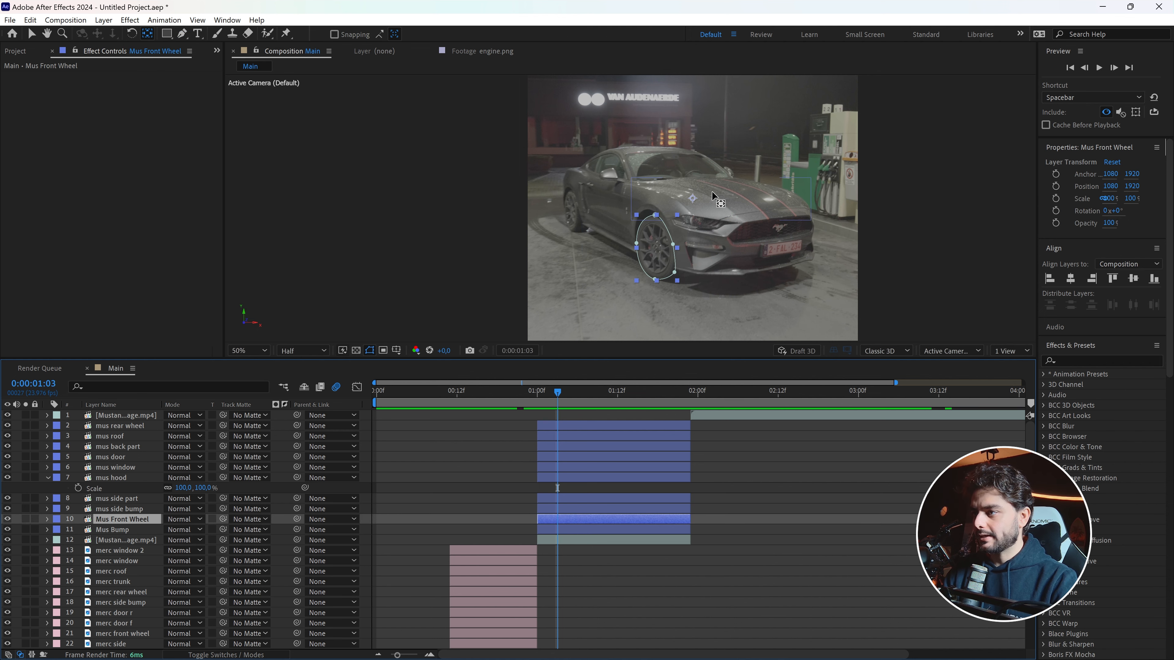
{"action": "left_click_drag", "start_coordinate": [693, 198], "coordinate": [657, 201]}
{"action": "left_click", "coordinate": [578, 498]}
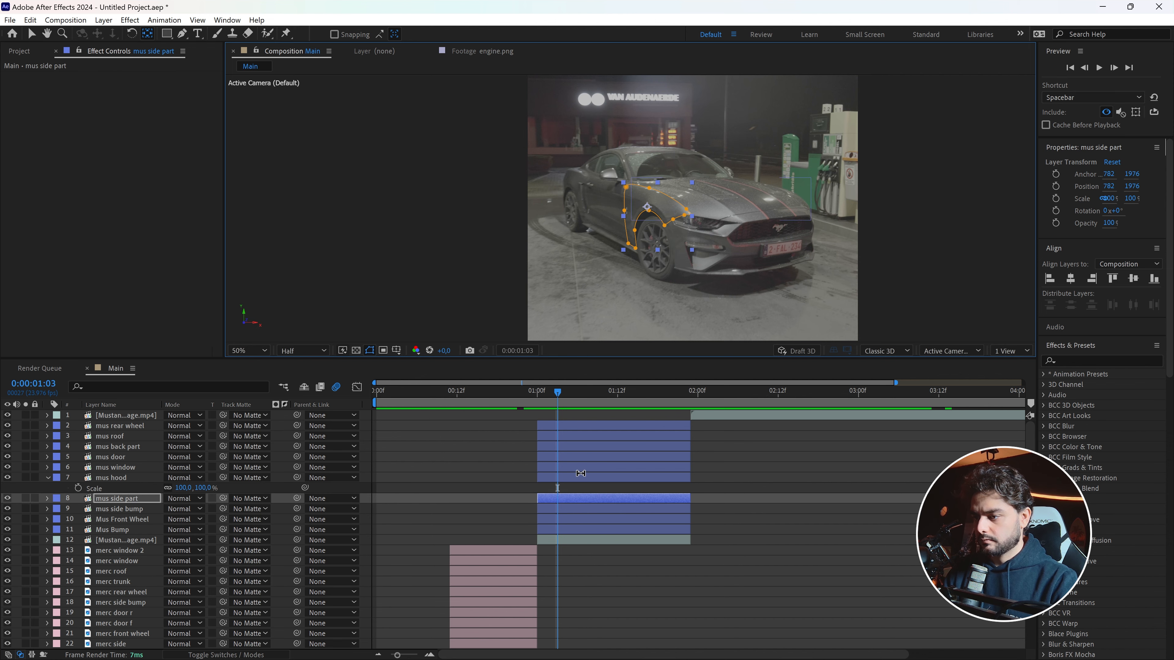
{"action": "left_click", "coordinate": [581, 468]}
{"action": "left_click", "coordinate": [582, 457]}
{"action": "key", "text": "ctrl+Up"}
{"action": "key", "text": "ctrl+Up"}
{"action": "key", "text": "ctrl+Up"}
Make all ten Mustang part layers 3D and set Position keyframes for them at 0:00:01:12.
{"action": "left_click", "coordinate": [119, 425]}
{"action": "left_click", "coordinate": [110, 529], "text": "shift"}
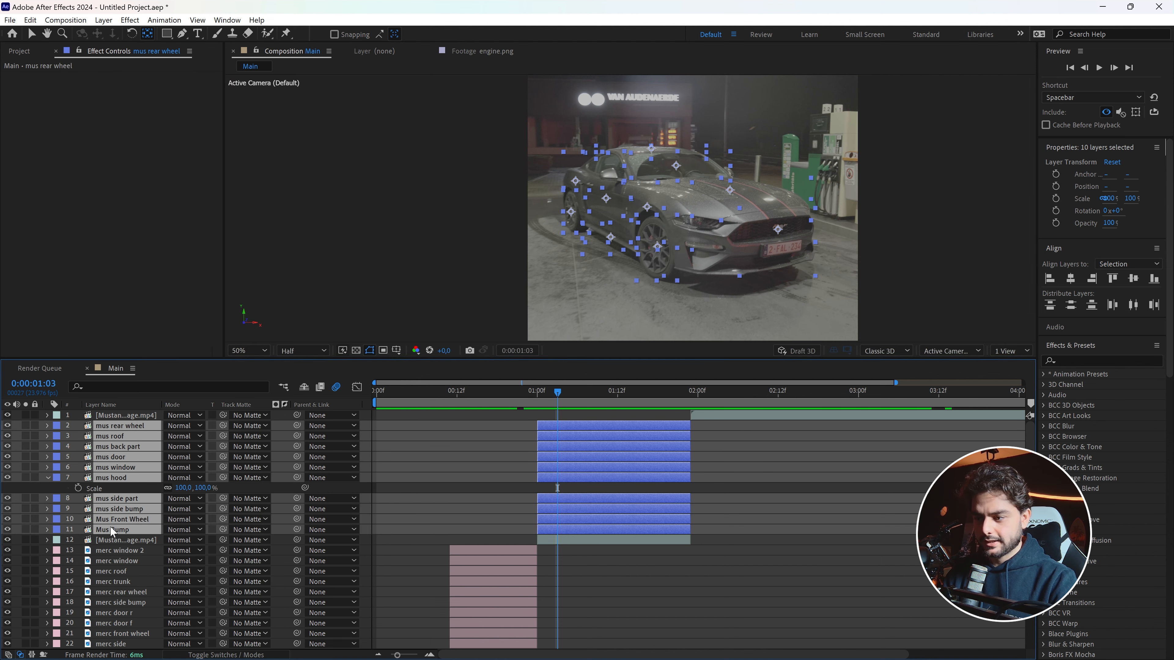
{"action": "left_click_drag", "start_coordinate": [549, 397], "coordinate": [614, 416]}
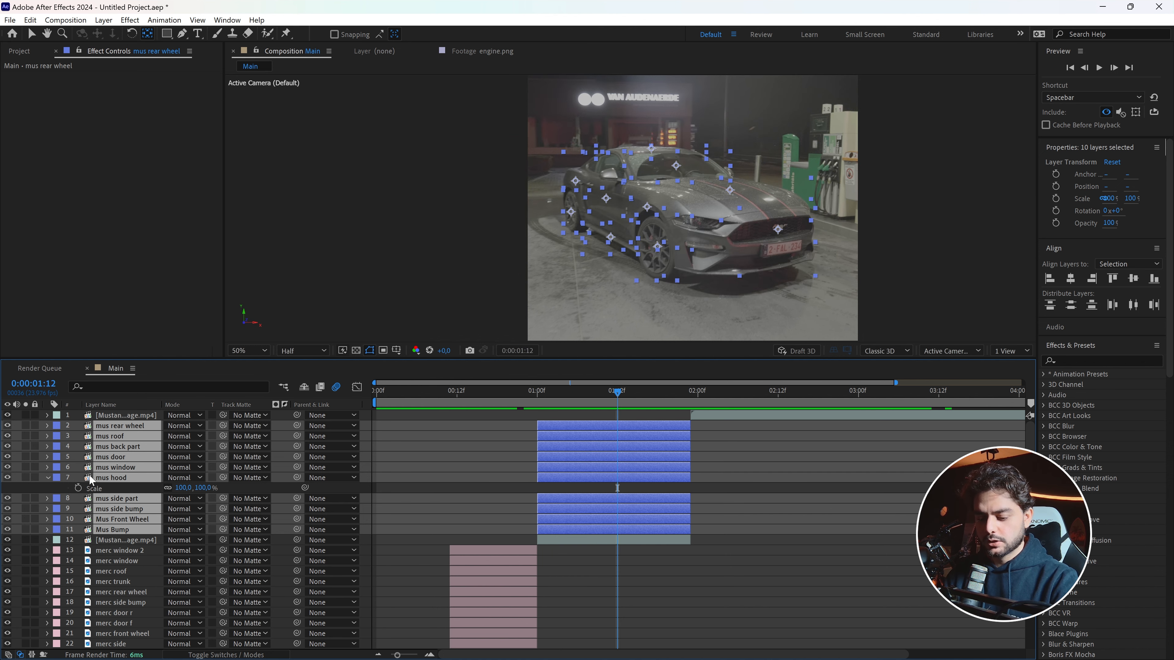
{"action": "key", "text": "p"}
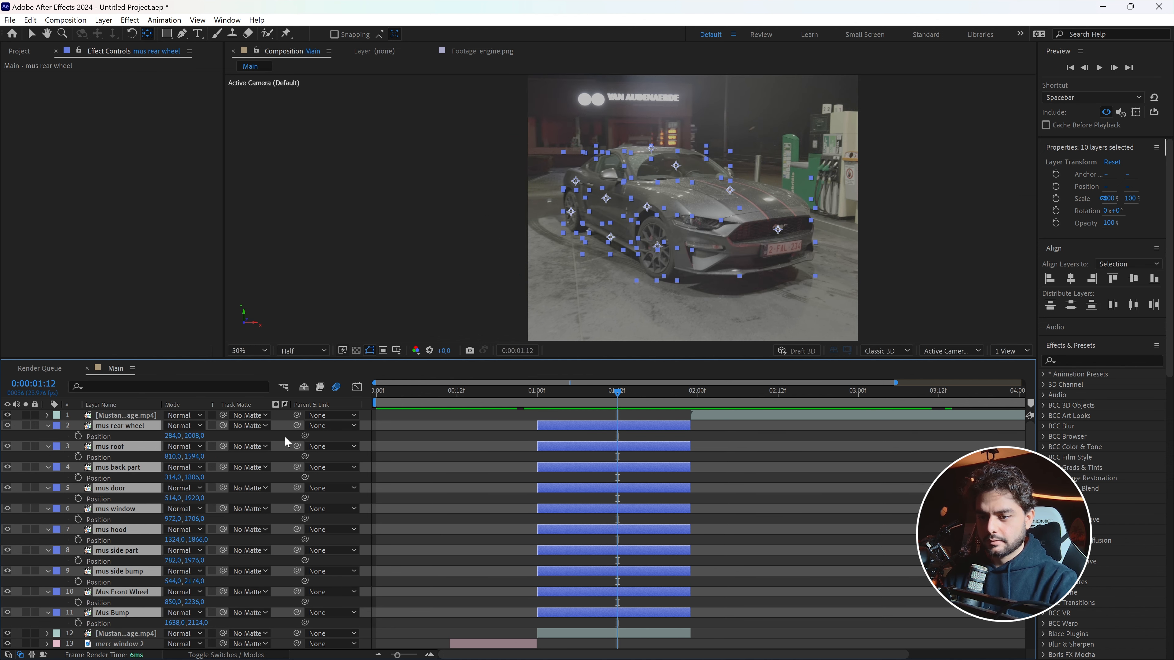
{"action": "key", "text": "F4"}
{"action": "left_click", "coordinate": [231, 426]}
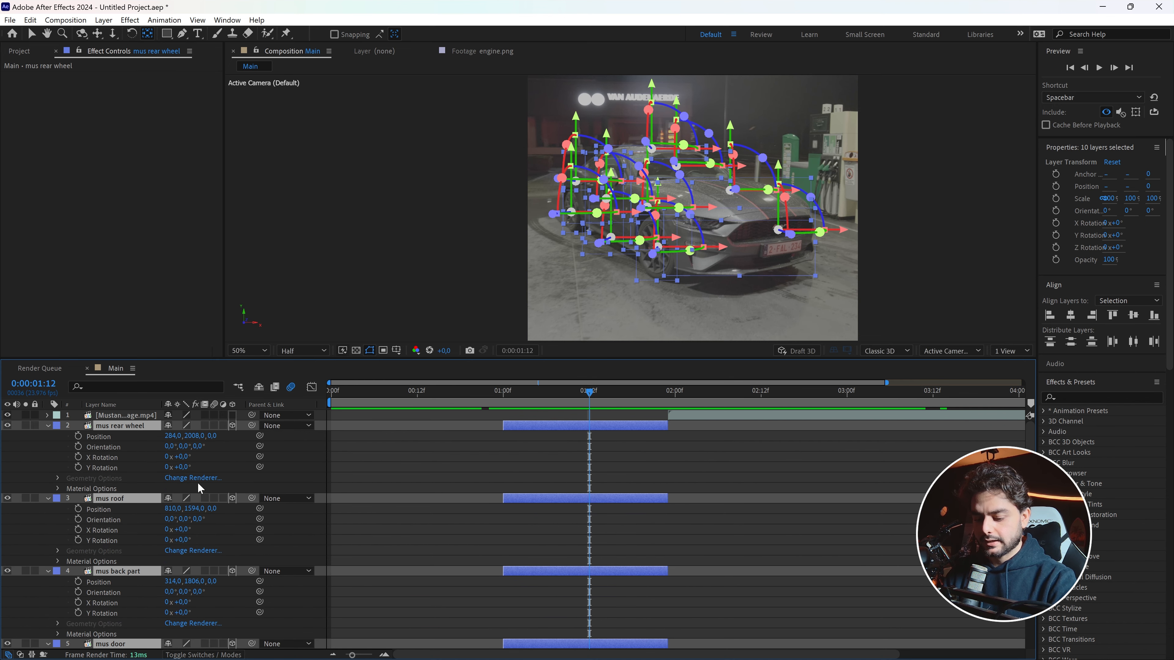
{"action": "key", "text": "p"}
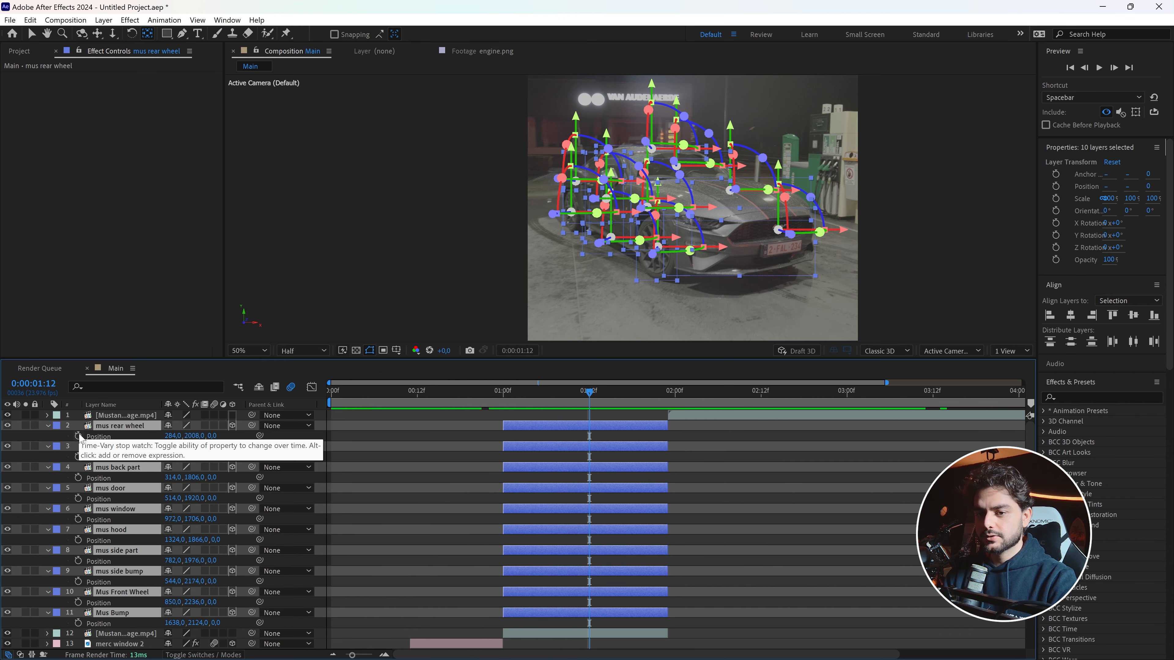
{"action": "left_click", "coordinate": [77, 435]}
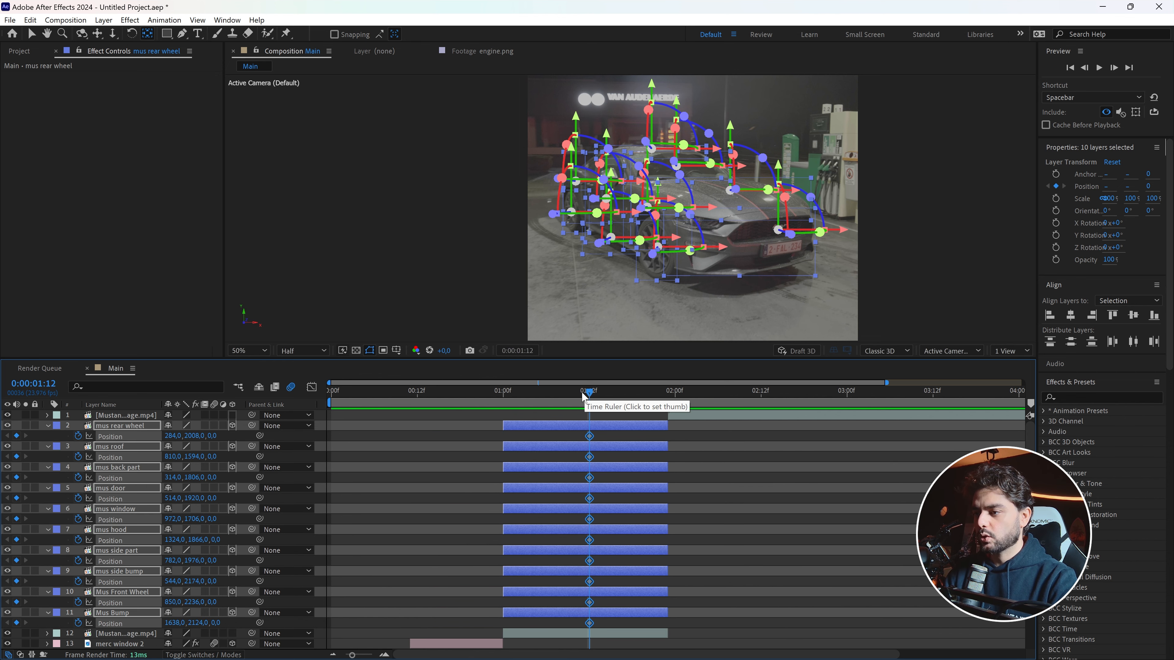
Offset the mus rear wheel layer slightly outward at 0:00:01:09, to a Position of about 262, 2002.
{"action": "left_click", "coordinate": [503, 403]}
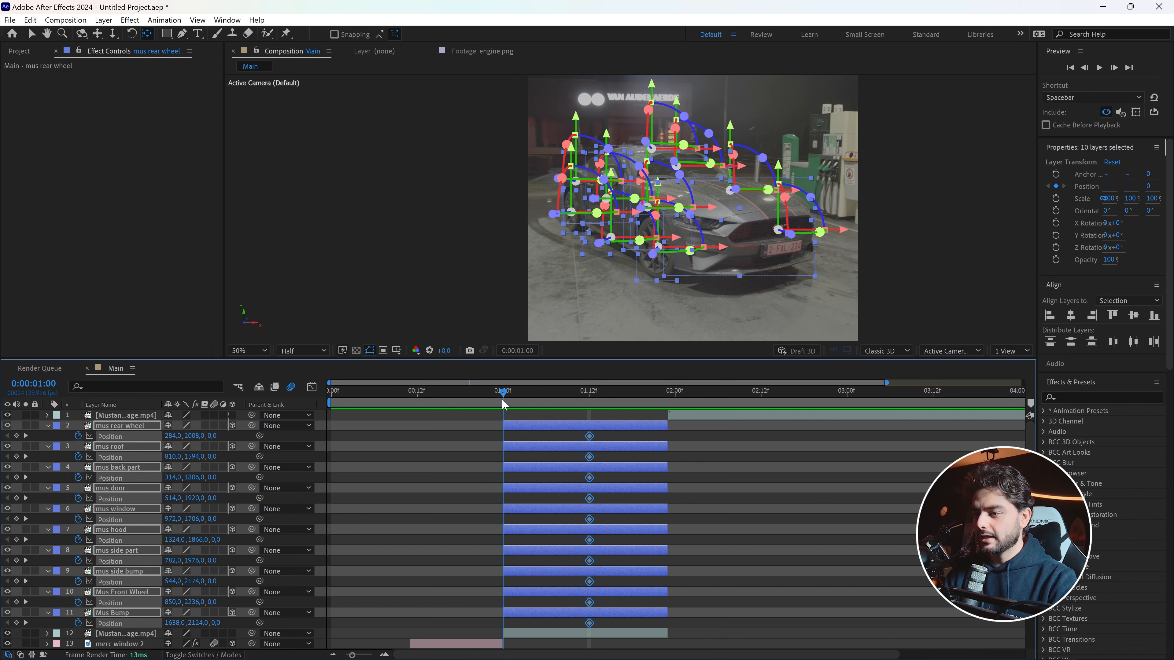
{"action": "left_click", "coordinate": [567, 403]}
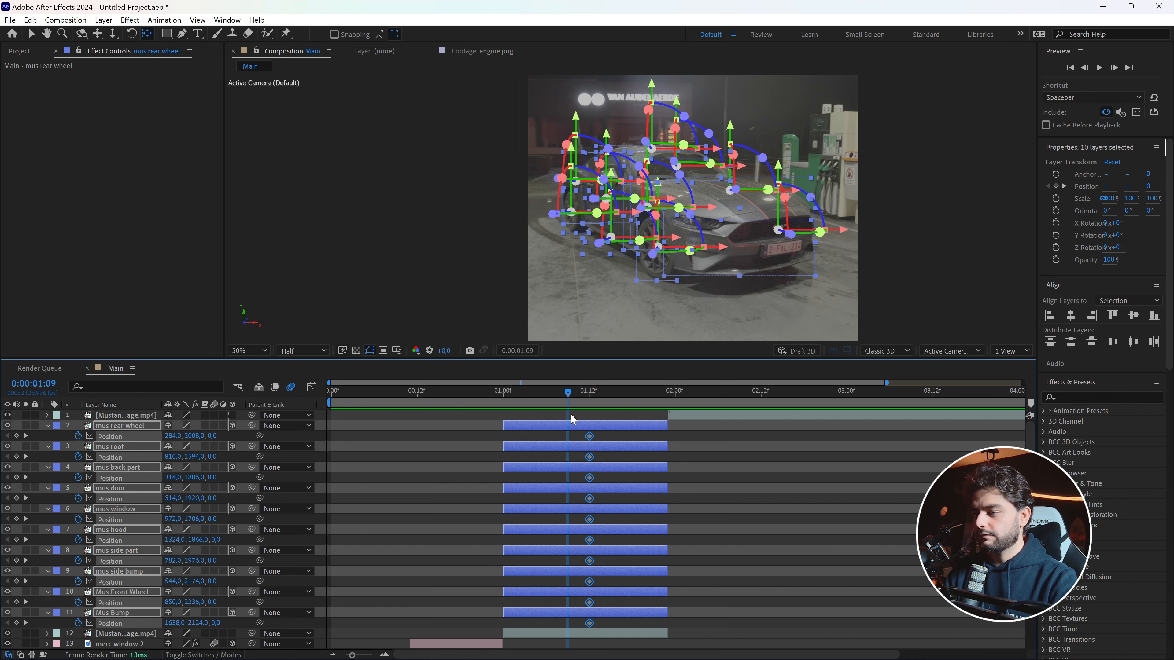
{"action": "left_click", "coordinate": [613, 441]}
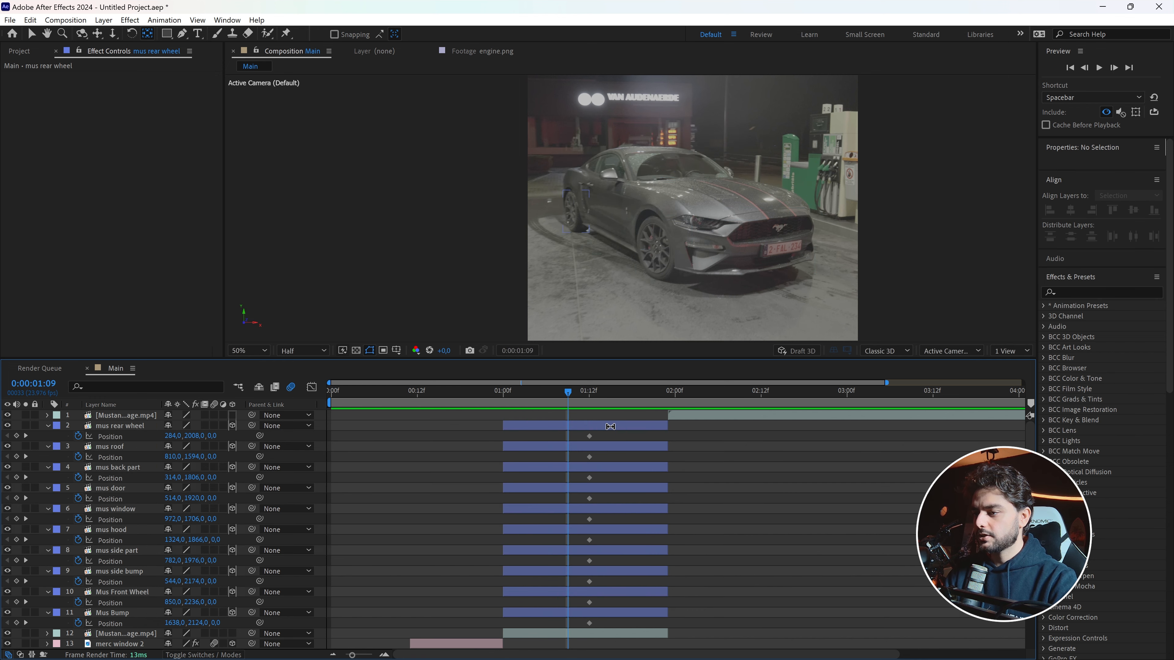
{"action": "left_click", "coordinate": [611, 421]}
{"action": "key", "text": "v"}
{"action": "left_click_drag", "start_coordinate": [574, 228], "coordinate": [571, 226]}
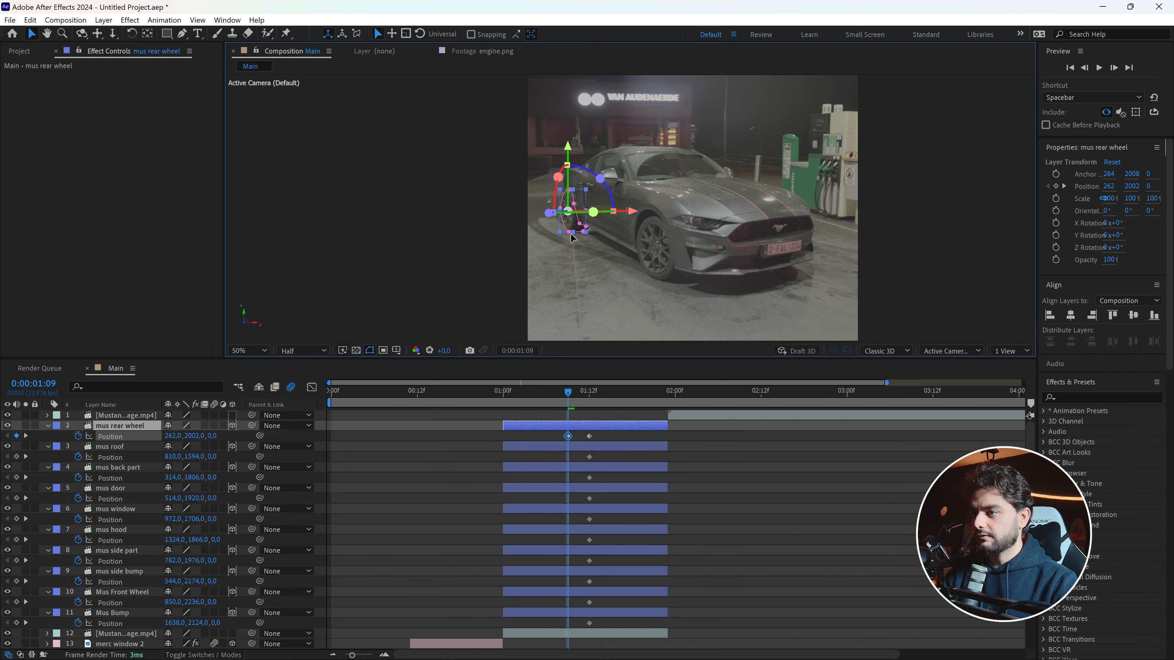
Offset the mus roof, mus back part, mus door, mus window and mus hood layers slightly outward at 0:00:01:09.
{"action": "left_click", "coordinate": [586, 445]}
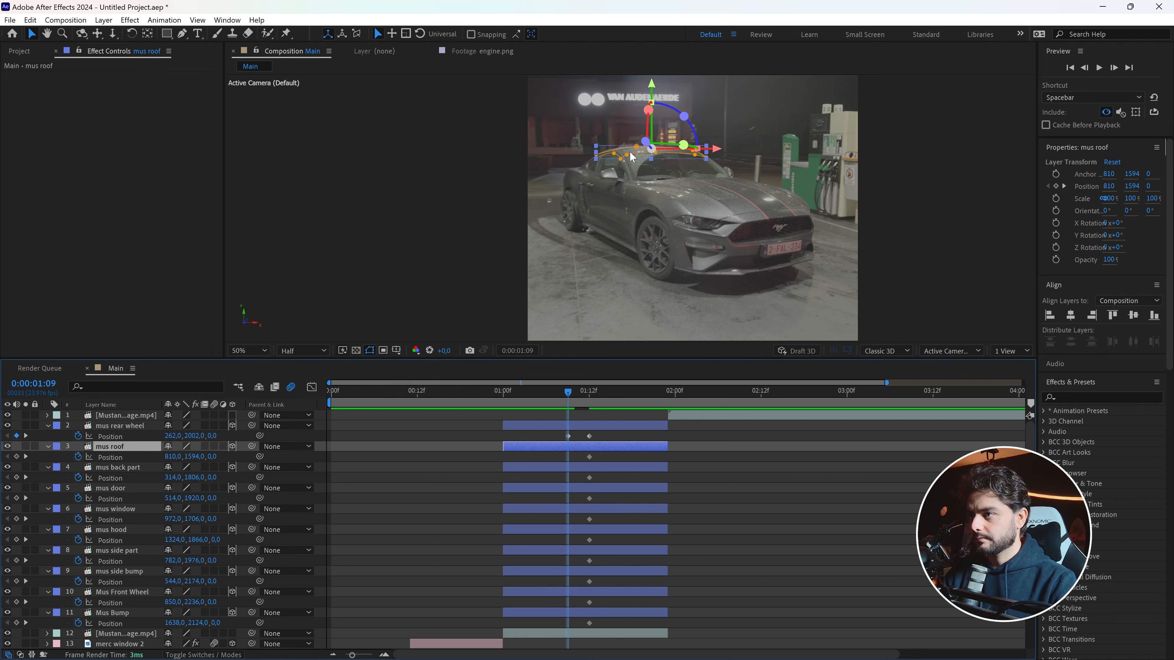
{"action": "left_click_drag", "start_coordinate": [630, 153], "coordinate": [630, 149]}
{"action": "left_click", "coordinate": [589, 466]}
{"action": "left_click_drag", "start_coordinate": [576, 178], "coordinate": [599, 199]}
{"action": "left_click", "coordinate": [594, 487]}
{"action": "left_click", "coordinate": [598, 508]}
{"action": "left_click_drag", "start_coordinate": [670, 166], "coordinate": [676, 162]}
{"action": "left_click", "coordinate": [603, 529]}
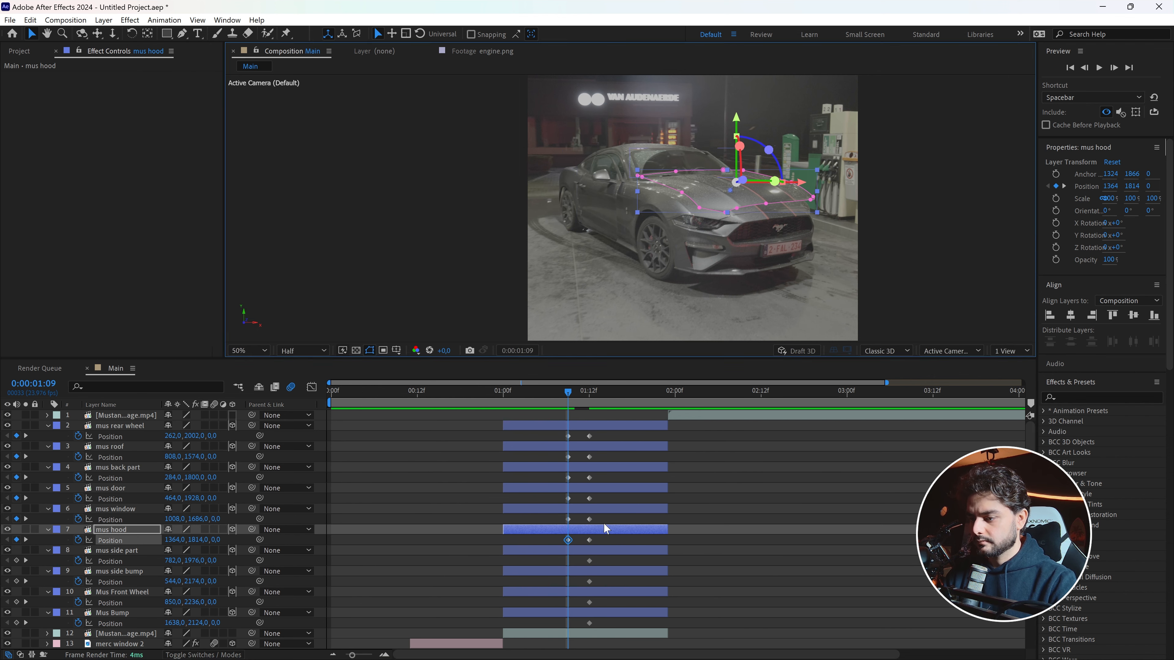
Trim the start of the lower Mustang_footage layer to 0:00:01:12, where the Mustang parts finish assembling.
{"action": "left_click", "coordinate": [600, 633]}
{"action": "scroll", "coordinate": [595, 558], "scroll_direction": "down", "scroll_amount": 3}
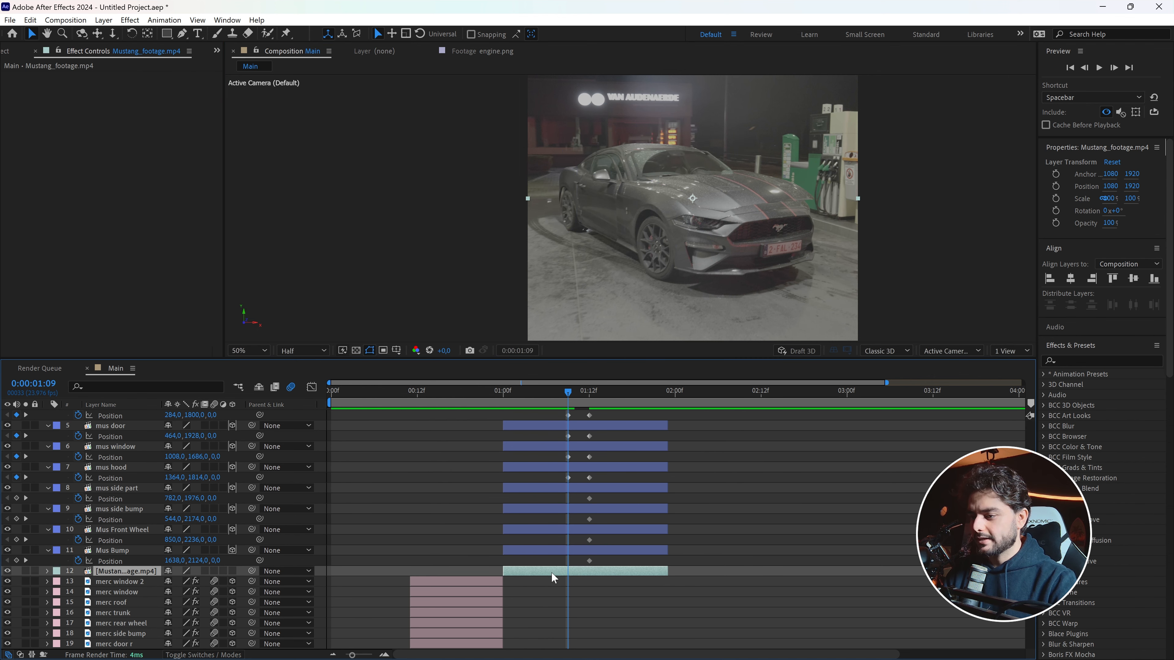
{"action": "left_click_drag", "start_coordinate": [506, 571], "coordinate": [584, 575]}
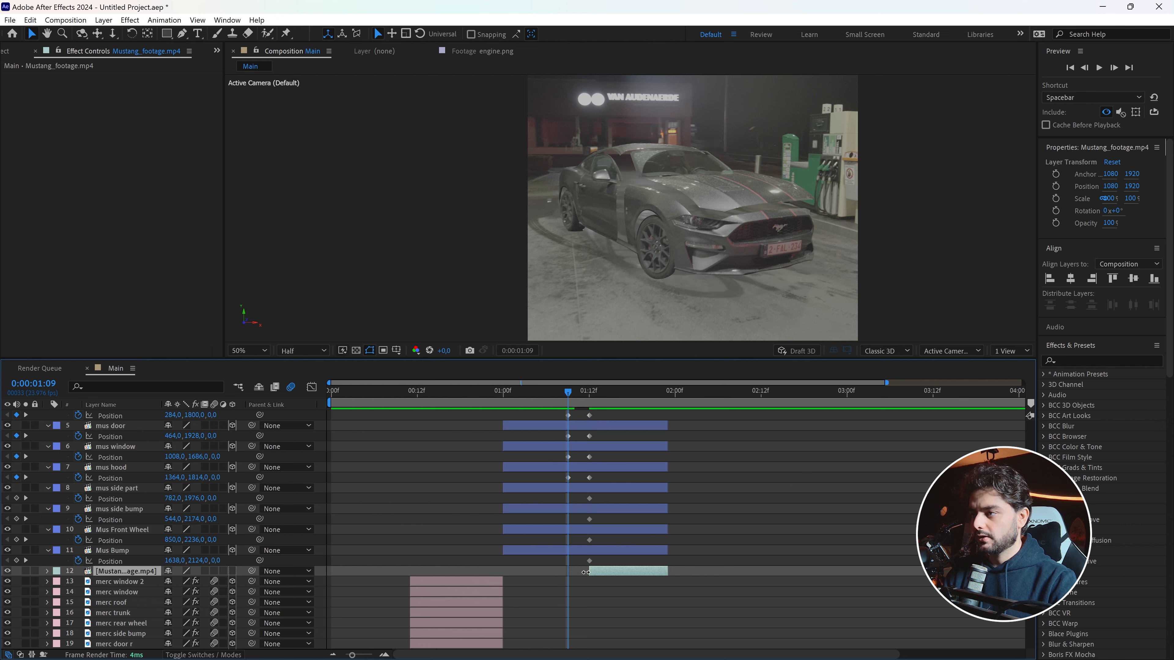
Offset mus side part, Mus Bump and Mus Front Wheel outward at 0:00:01:09, and move the part layers out of frame at 0:00:01:00.
{"action": "left_click", "coordinate": [601, 487]}
{"action": "left_click_drag", "start_coordinate": [621, 221], "coordinate": [618, 224]}
{"action": "left_click", "coordinate": [600, 550]}
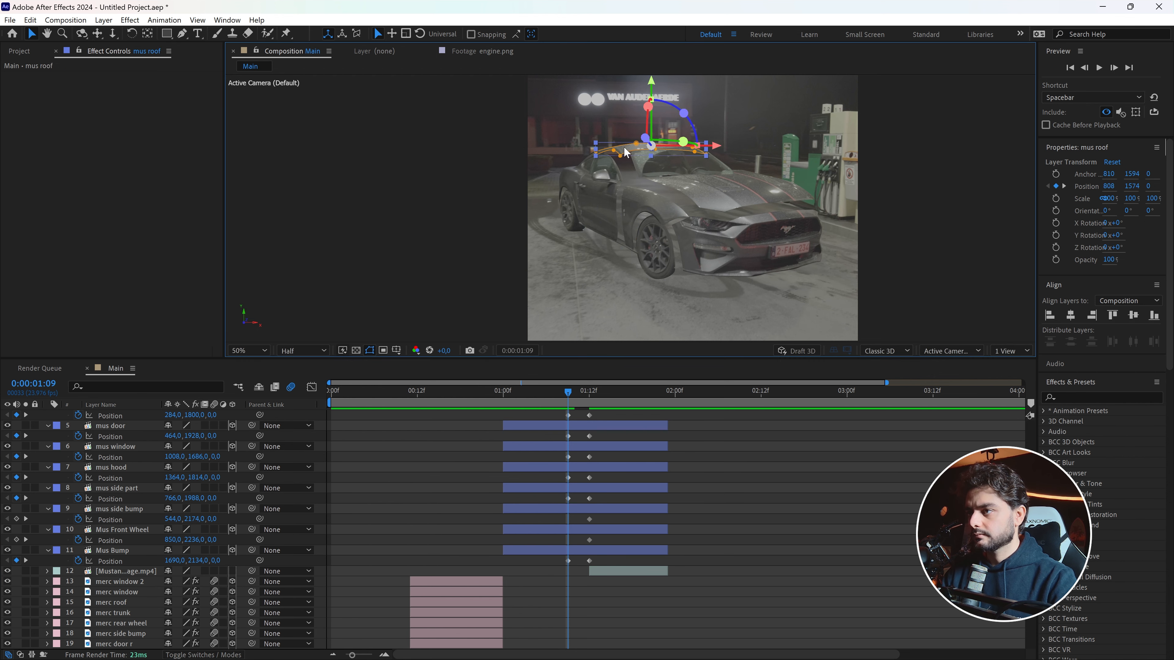
{"action": "left_click_drag", "start_coordinate": [739, 241], "coordinate": [751, 243]}
{"action": "left_click", "coordinate": [601, 530]}
{"action": "left_click_drag", "start_coordinate": [663, 268], "coordinate": [567, 301]}
{"action": "left_click", "coordinate": [504, 405]}
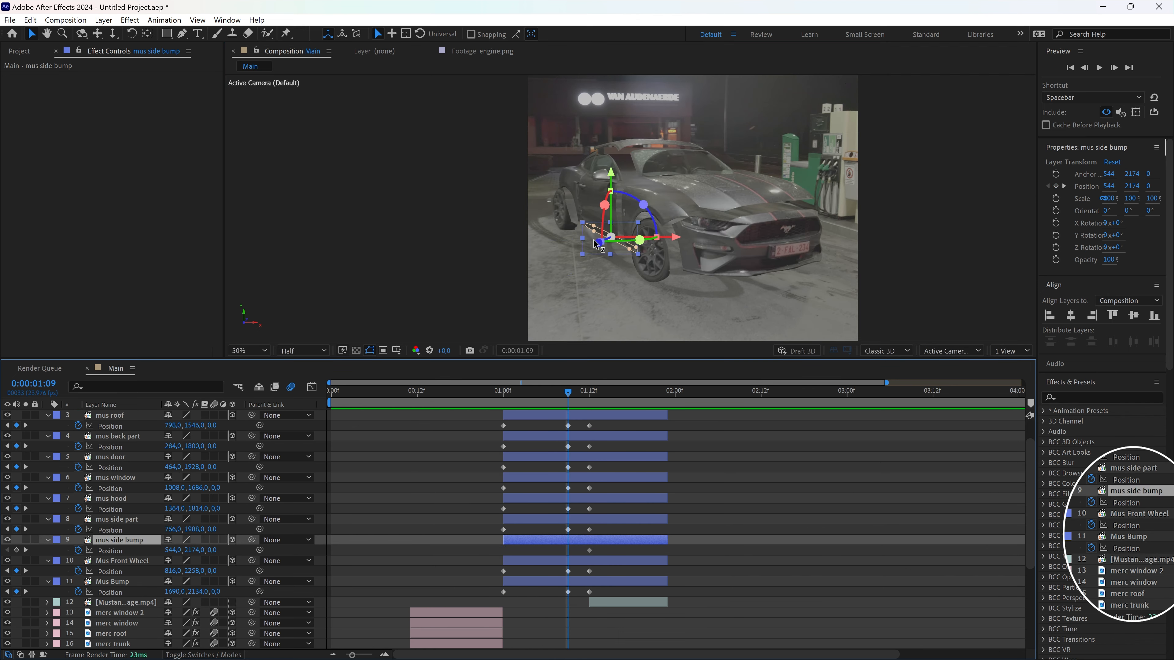
Apply Easy Ease to the middle Position keyframes at 0:00:01:09 on the Mustang part layers from mus roof to Mus Bump.
{"action": "left_click_drag", "start_coordinate": [579, 599], "coordinate": [558, 419]}
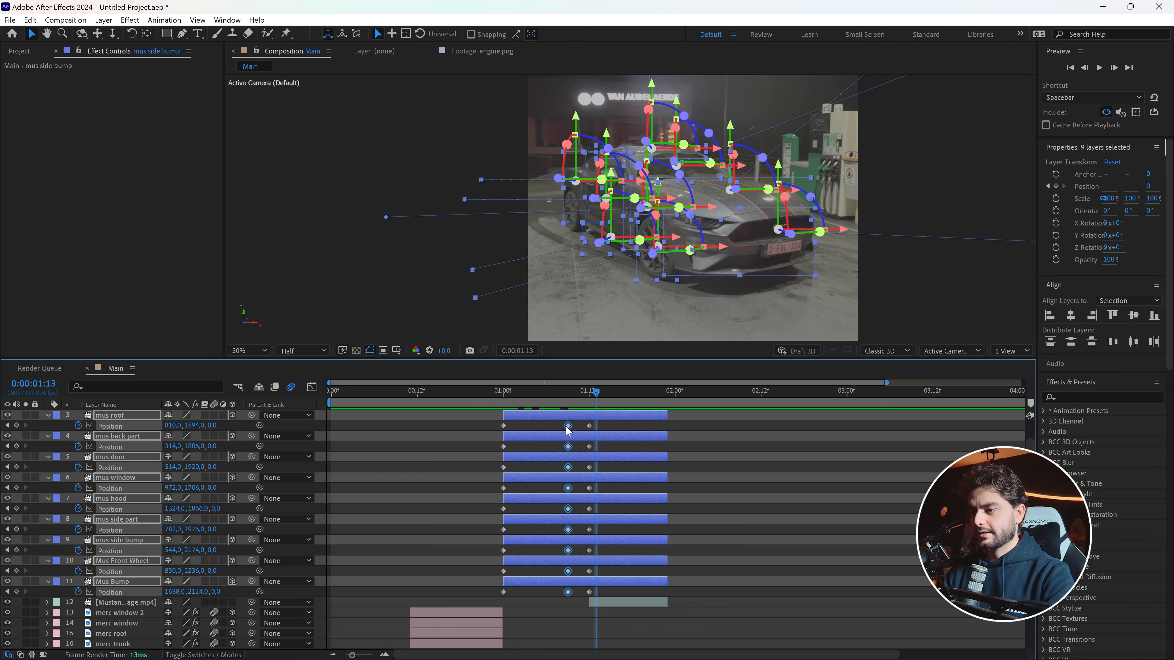
{"action": "right_click", "coordinate": [567, 425]}
{"action": "mouse_move", "coordinate": [619, 607]}
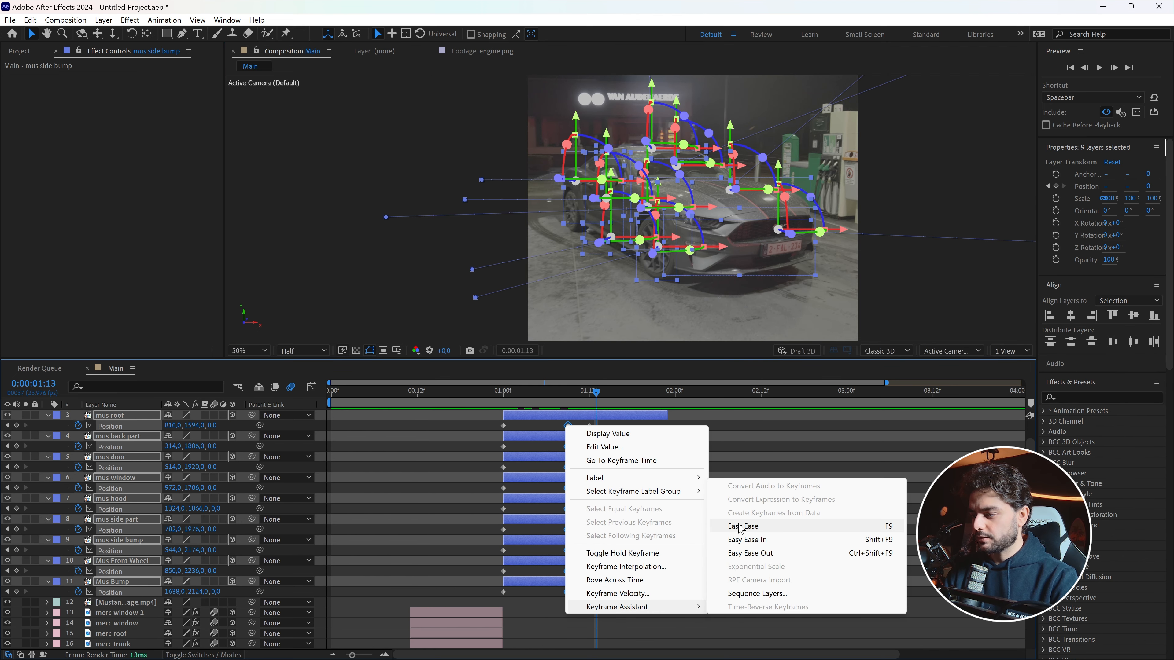
{"action": "left_click", "coordinate": [739, 538]}
Move the final Position keyframes from mus roof to Mus Bump and the start of the lower Mustang_footage layer to 0:00:01:14.
{"action": "left_click_drag", "start_coordinate": [599, 597], "coordinate": [582, 420]}
{"action": "left_click_drag", "start_coordinate": [589, 426], "coordinate": [603, 426]}
{"action": "left_click_drag", "start_coordinate": [590, 602], "coordinate": [603, 603]}
Move the last Position keyframe of mus rear wheel to 0:00:01:14 and apply Easy Ease to its middle keyframe.
{"action": "left_click", "coordinate": [111, 592]}
{"action": "scroll", "coordinate": [121, 509], "scroll_direction": "up", "scroll_amount": 2}
{"action": "left_click", "coordinate": [123, 427], "text": "shift"}
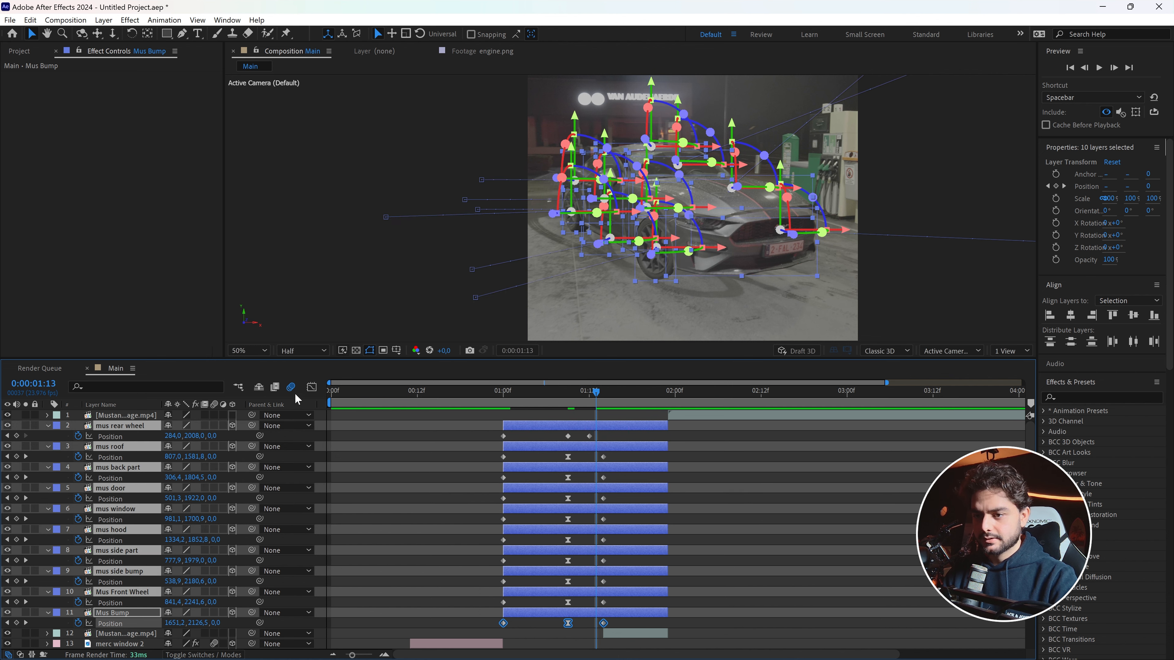
{"action": "left_click", "coordinate": [588, 459]}
{"action": "left_click_drag", "start_coordinate": [590, 435], "coordinate": [603, 436]}
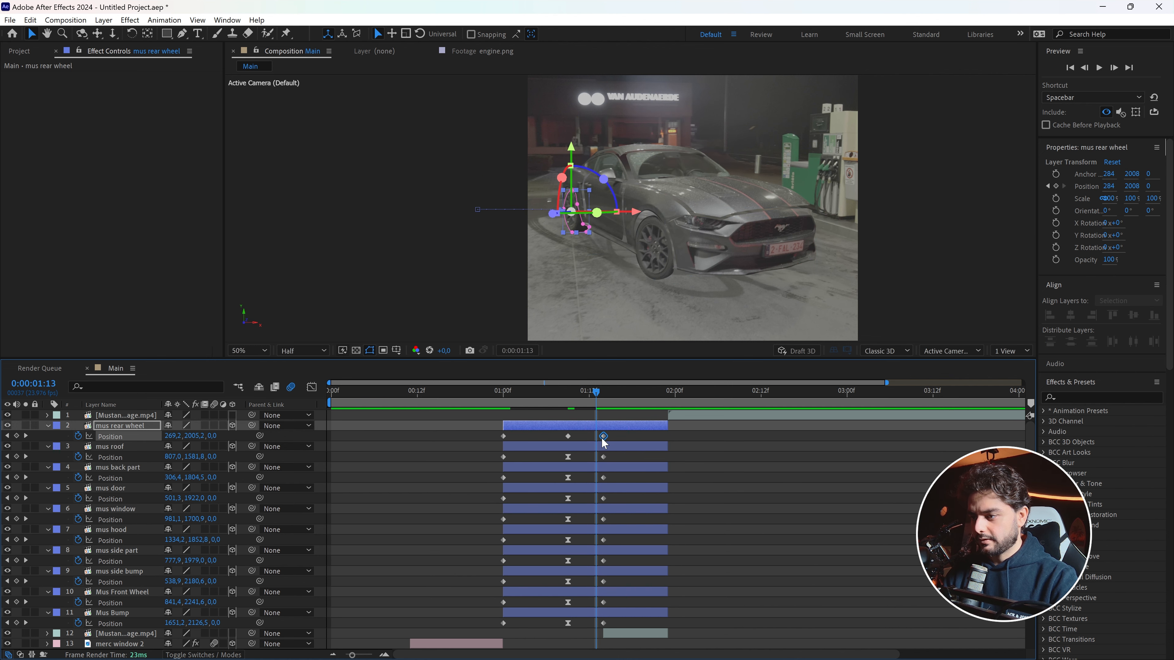
{"action": "left_click", "coordinate": [568, 436]}
{"action": "key", "text": "F9"}
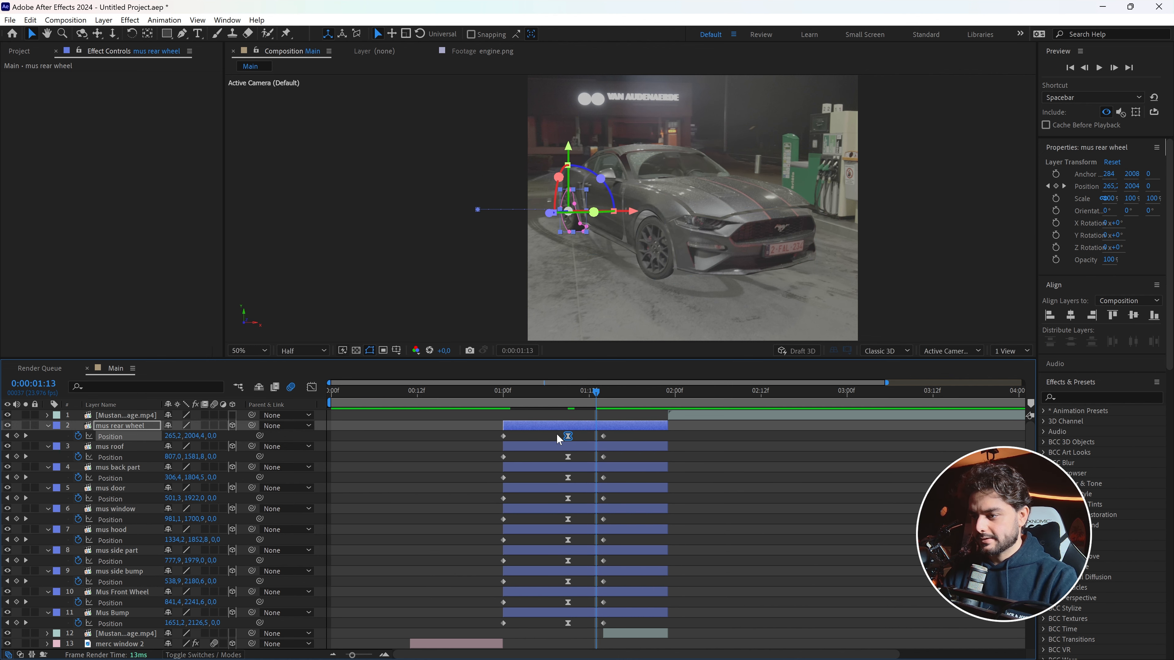
Lengthen the incoming and outgoing speed influence of the middle Position keyframes on all ten Mustang part layers in the Graph Editor.
{"action": "left_click_drag", "start_coordinate": [483, 434], "coordinate": [705, 617]}
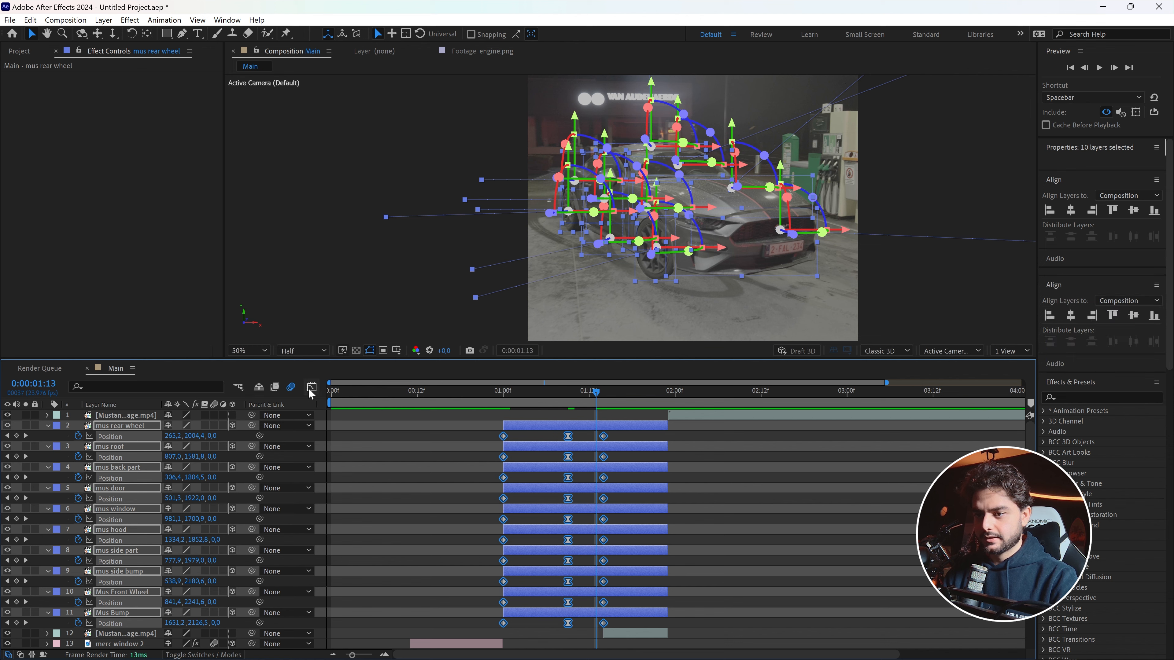
{"action": "left_click", "coordinate": [311, 387]}
{"action": "left_click_drag", "start_coordinate": [558, 622], "coordinate": [544, 611]}
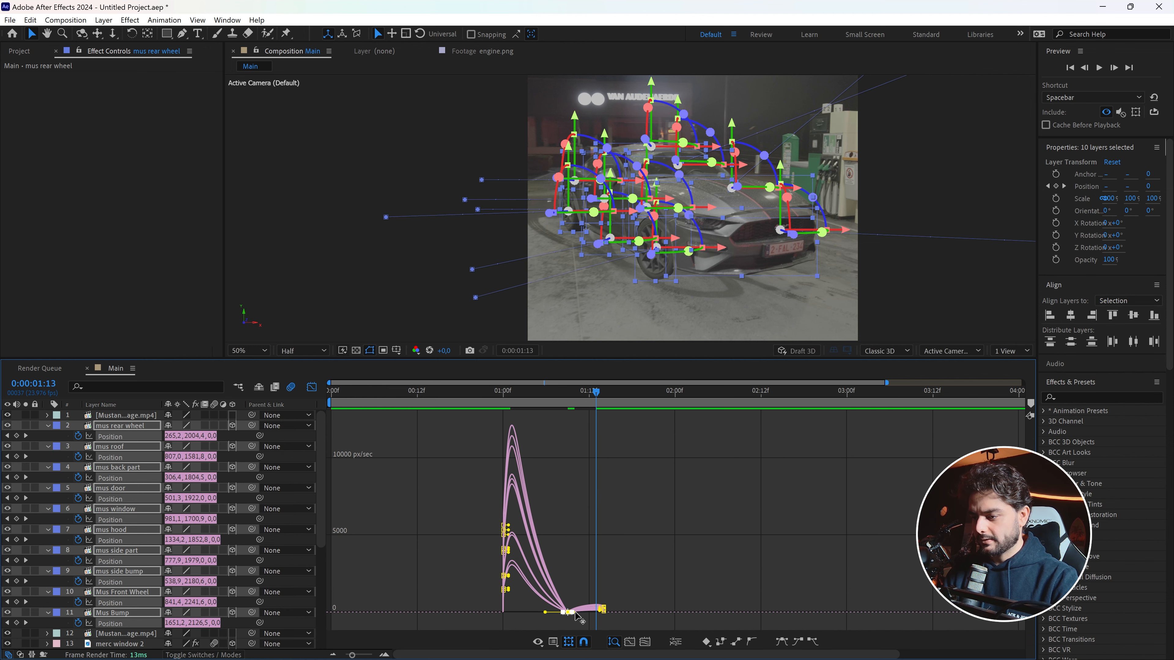
{"action": "scroll", "coordinate": [576, 613], "scroll_direction": "up", "scroll_amount": 5}
{"action": "left_click_drag", "start_coordinate": [471, 605], "coordinate": [490, 616]}
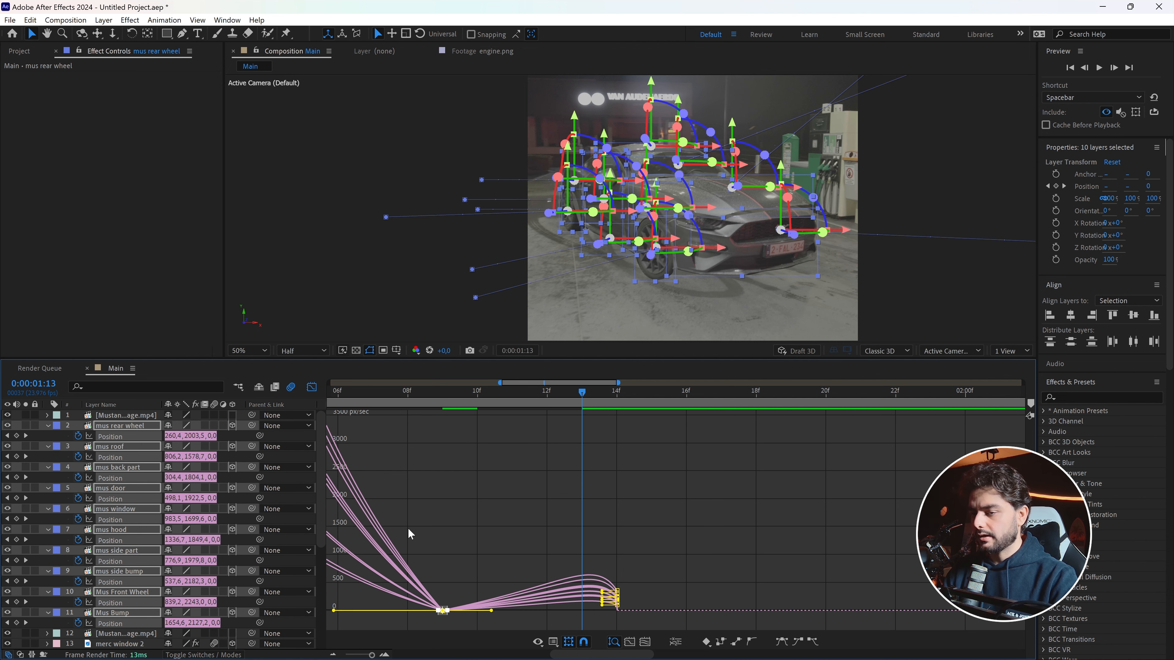
{"action": "left_click", "coordinate": [312, 387]}
Stagger the Mustang parts' Position keyframes by delaying the rear wheel, back part, door, window, side part, side bump and front wheel one to four frames.
{"action": "scroll", "coordinate": [490, 443], "scroll_direction": "down", "scroll_amount": 6}
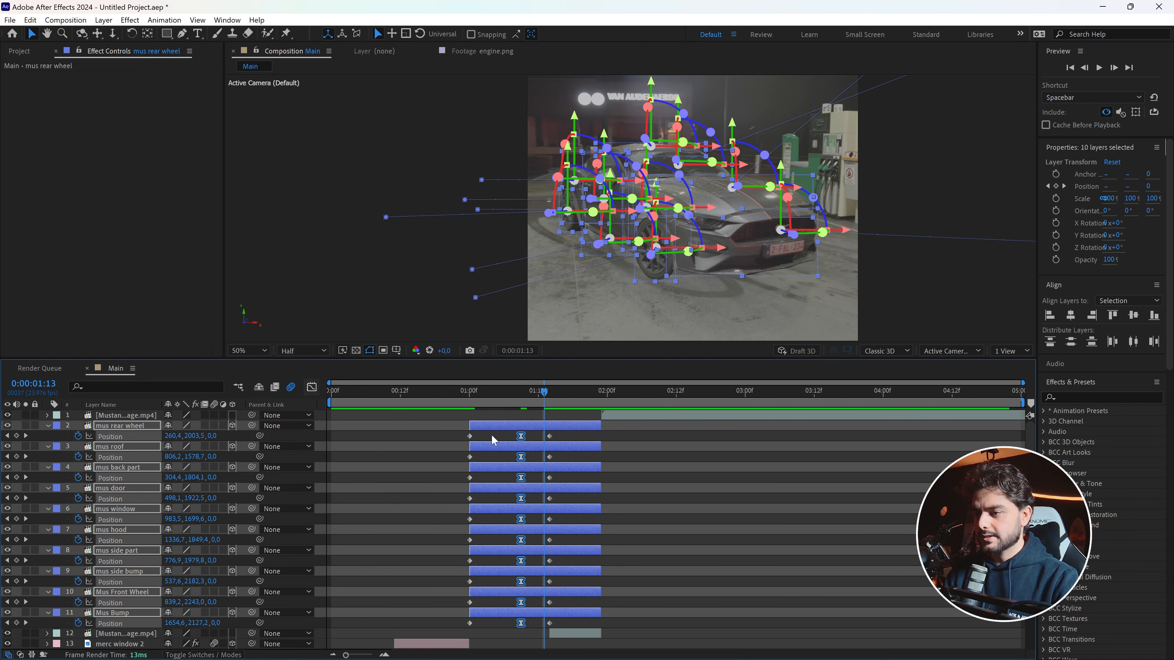
{"action": "left_click", "coordinate": [446, 434]}
{"action": "left_click_drag", "start_coordinate": [498, 392], "coordinate": [439, 443]}
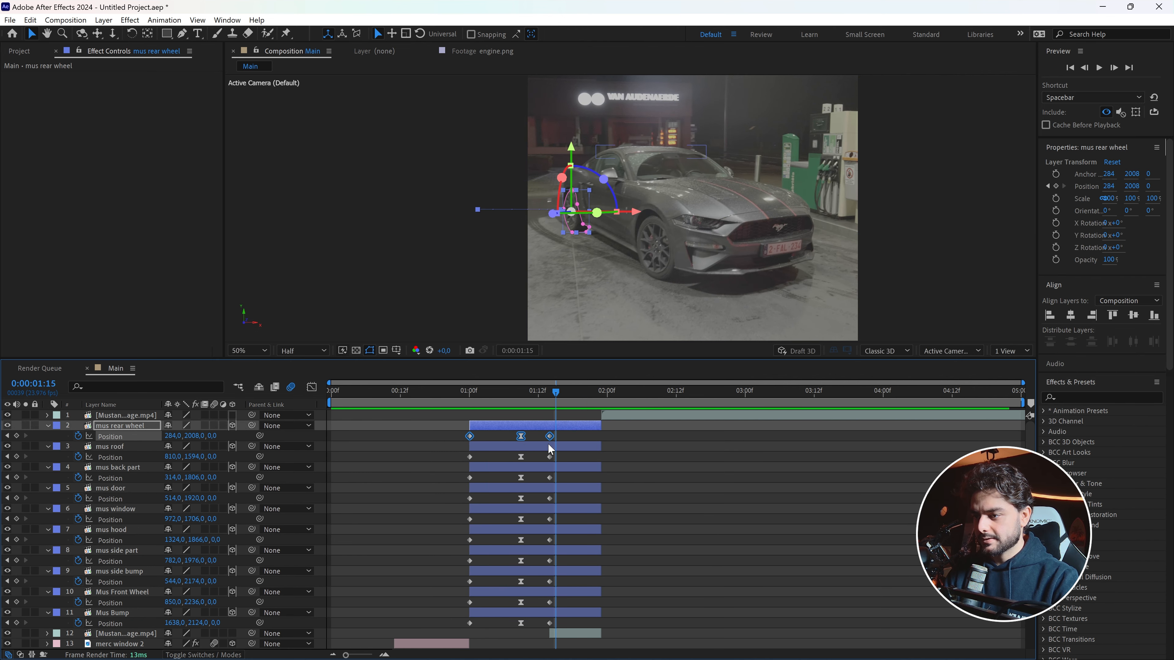
{"action": "left_click_drag", "start_coordinate": [549, 436], "coordinate": [561, 436]}
{"action": "left_click_drag", "start_coordinate": [563, 473], "coordinate": [462, 482]}
{"action": "left_click_drag", "start_coordinate": [549, 478], "coordinate": [555, 478]}
{"action": "left_click_drag", "start_coordinate": [564, 516], "coordinate": [466, 520]}
{"action": "left_click_drag", "start_coordinate": [549, 560], "coordinate": [561, 561]}
{"action": "left_click_drag", "start_coordinate": [453, 599], "coordinate": [545, 606]}
Trim the start of the lower Mustang_footage layer to 0:00:01:16 and check the following frames up to 0:00:01:23.
{"action": "scroll", "coordinate": [559, 601], "scroll_direction": "down", "scroll_amount": 1}
{"action": "left_click", "coordinate": [563, 601]}
{"action": "key", "text": "alt+["}
{"action": "key", "text": "Page_Down"}
{"action": "key", "text": "Page_Down"}
{"action": "key", "text": "Page_Down"}
{"action": "key", "text": "Page_Down"}
{"action": "key", "text": "Page_Down"}
{"action": "key", "text": "Page_Down"}
{"action": "key", "text": "Page_Down"}
Collapse the revealed keyframe properties of all layers in the Main composition and clear the selection.
{"action": "left_click", "coordinate": [619, 586]}
{"action": "scroll", "coordinate": [619, 586], "scroll_direction": "up", "scroll_amount": 1}
{"action": "key", "text": "ctrl+a"}
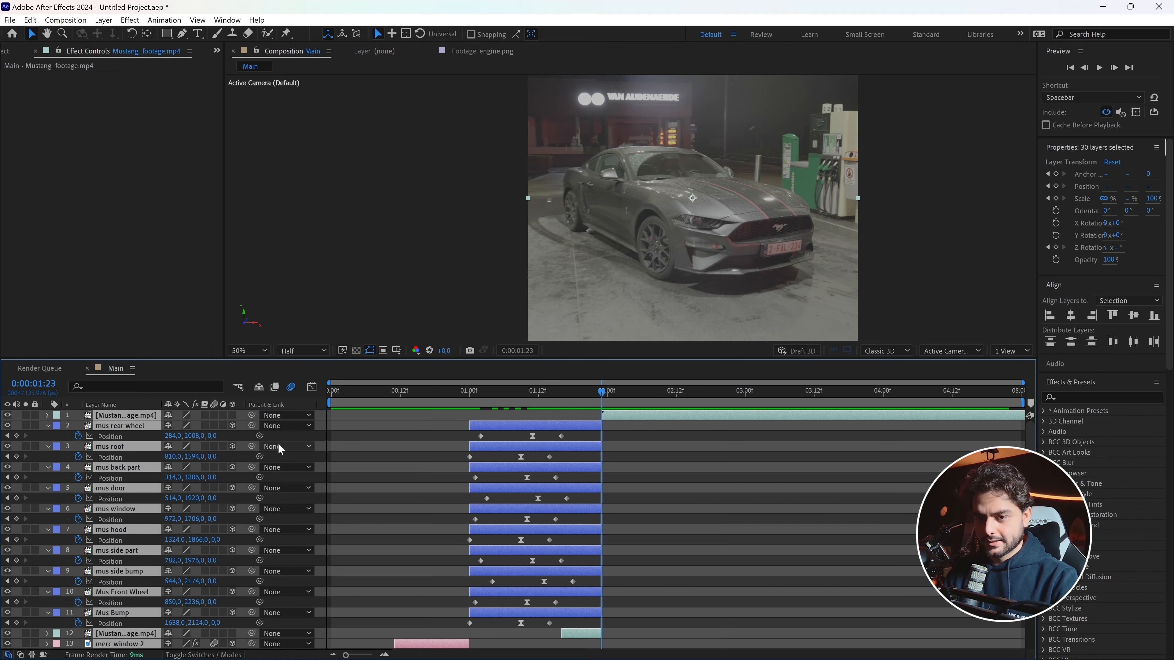
{"action": "key", "text": "u"}
{"action": "key", "text": "u"}
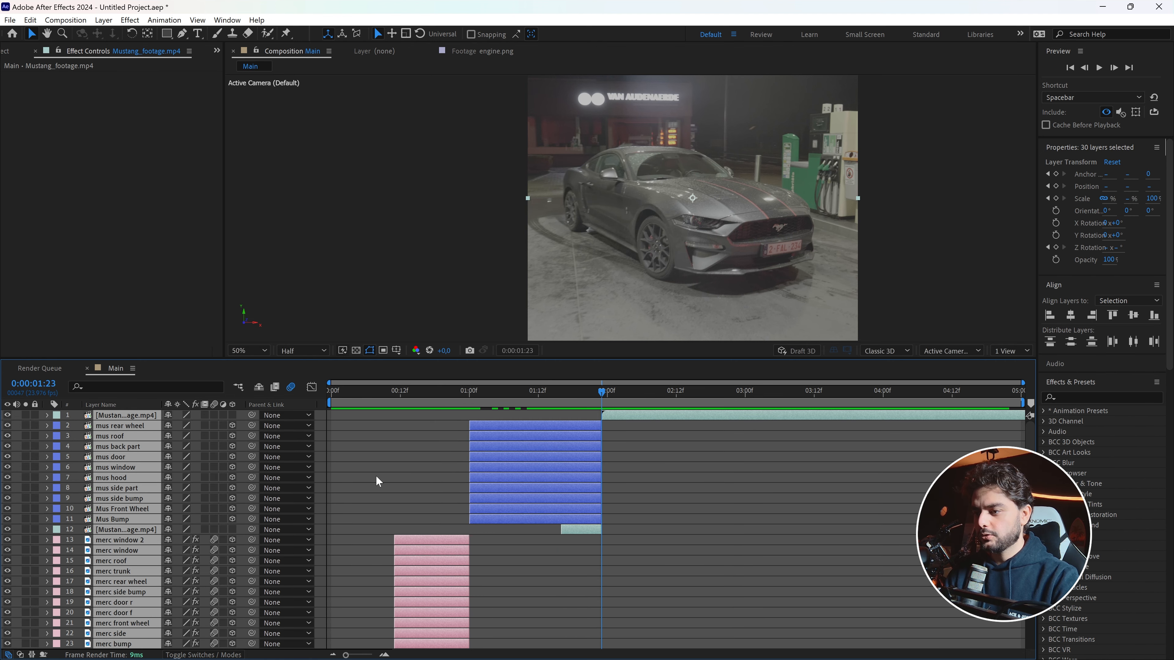
{"action": "left_click", "coordinate": [382, 469]}
Select the Main background PSD layer with the Gradient Wipe and preview the composition's playback.
{"action": "scroll", "coordinate": [439, 496], "scroll_direction": "down", "scroll_amount": 1}
{"action": "scroll", "coordinate": [442, 503], "scroll_direction": "down", "scroll_amount": 1}
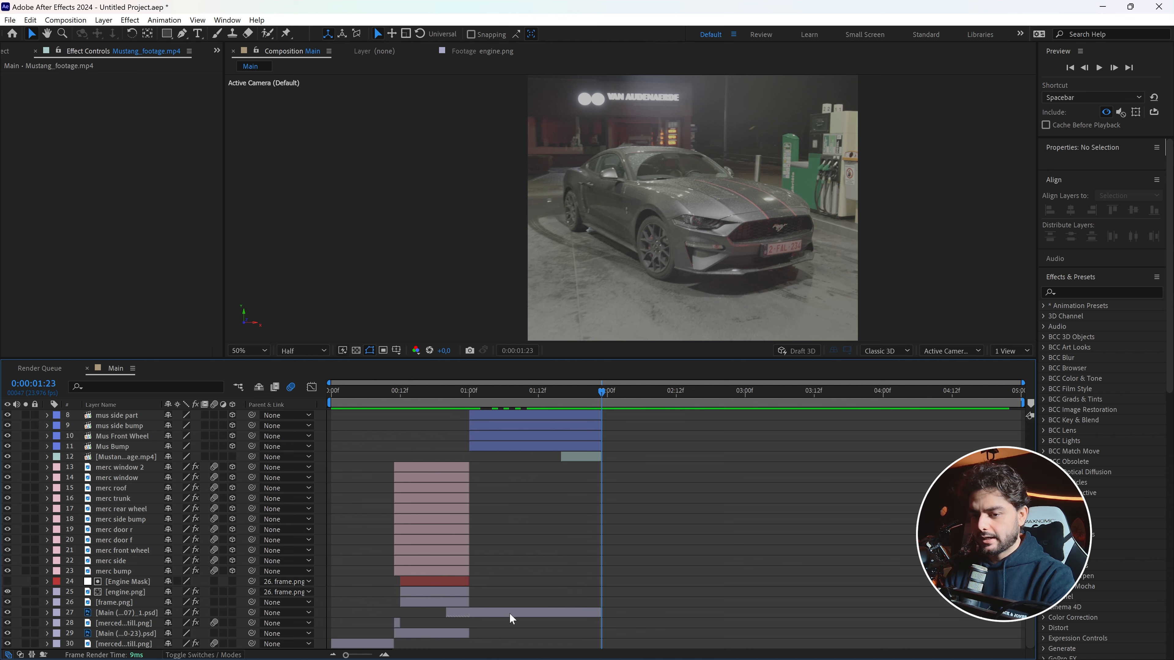
{"action": "left_click", "coordinate": [517, 617]}
{"action": "key", "text": "space"}
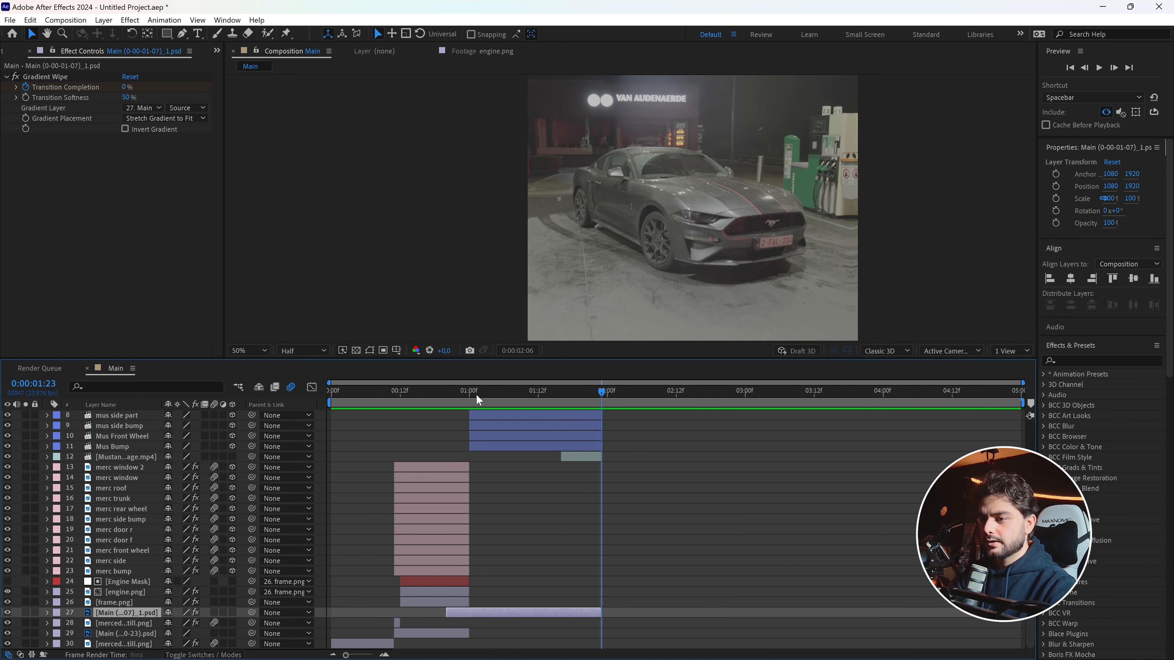
Extend the frame.png layer to 0:00:01:16 and retime its Position and Rotation keyframes to 0:00:00:17, 0:00:01:02 and 0:00:01:11.
{"action": "left_click", "coordinate": [458, 393]}
{"action": "left_click", "coordinate": [123, 603]}
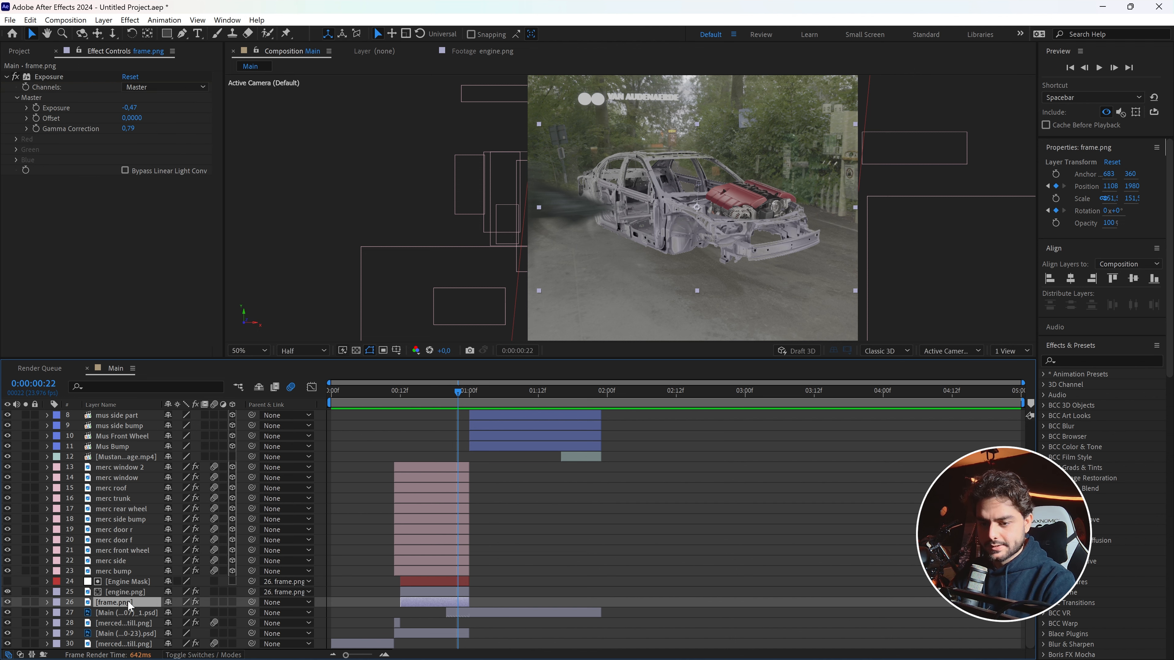
{"action": "key", "text": "u"}
{"action": "left_click_drag", "start_coordinate": [468, 602], "coordinate": [565, 605]}
{"action": "left_click_drag", "start_coordinate": [476, 613], "coordinate": [532, 623]}
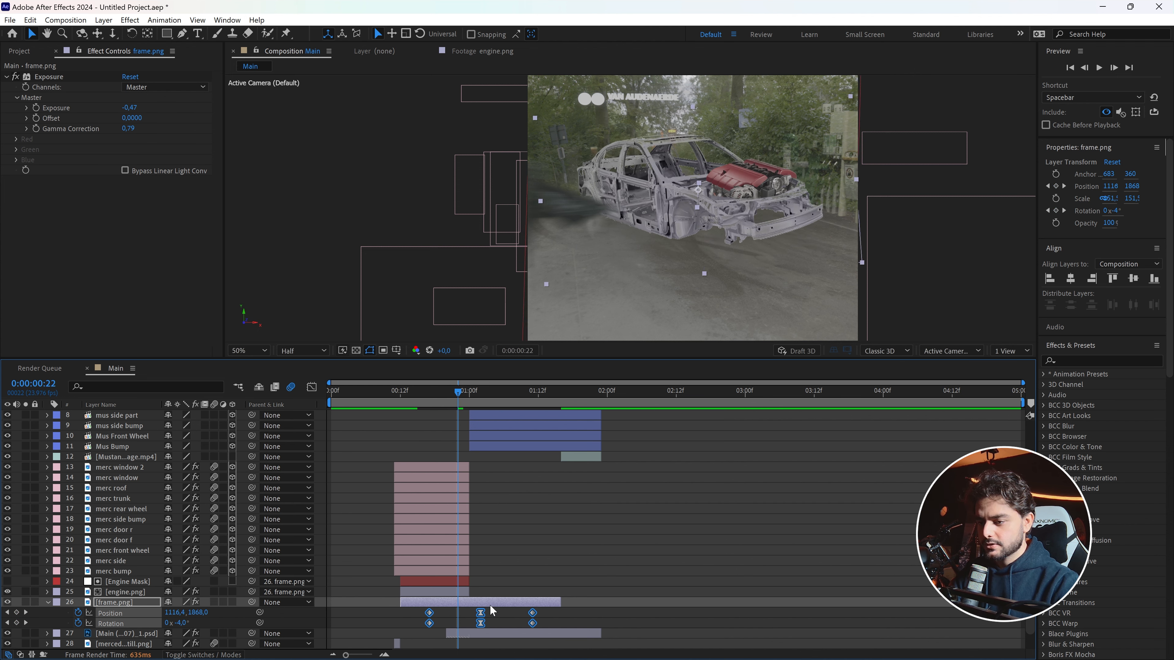
{"action": "left_click_drag", "start_coordinate": [449, 391], "coordinate": [480, 462]}
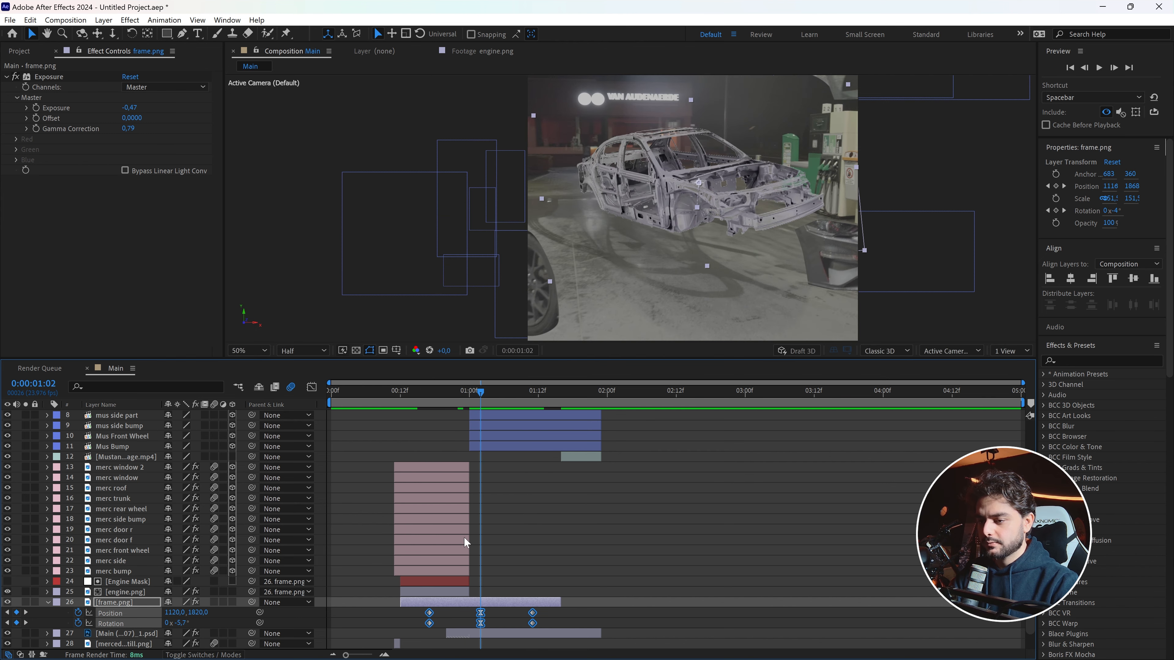
Extend the Engine Mask and engine.png layers to 0:00:01:16 to match frame.png, and select the engine's Position keyframes.
{"action": "left_click", "coordinate": [456, 592]}
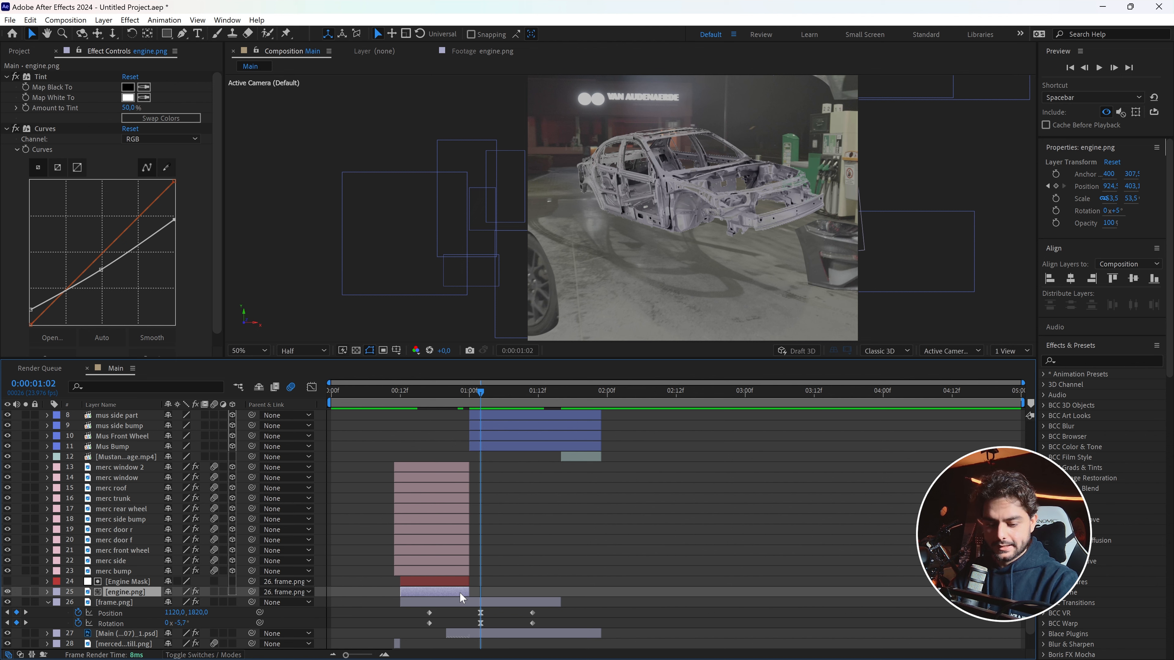
{"action": "key", "text": "p"}
{"action": "left_click", "coordinate": [462, 583]}
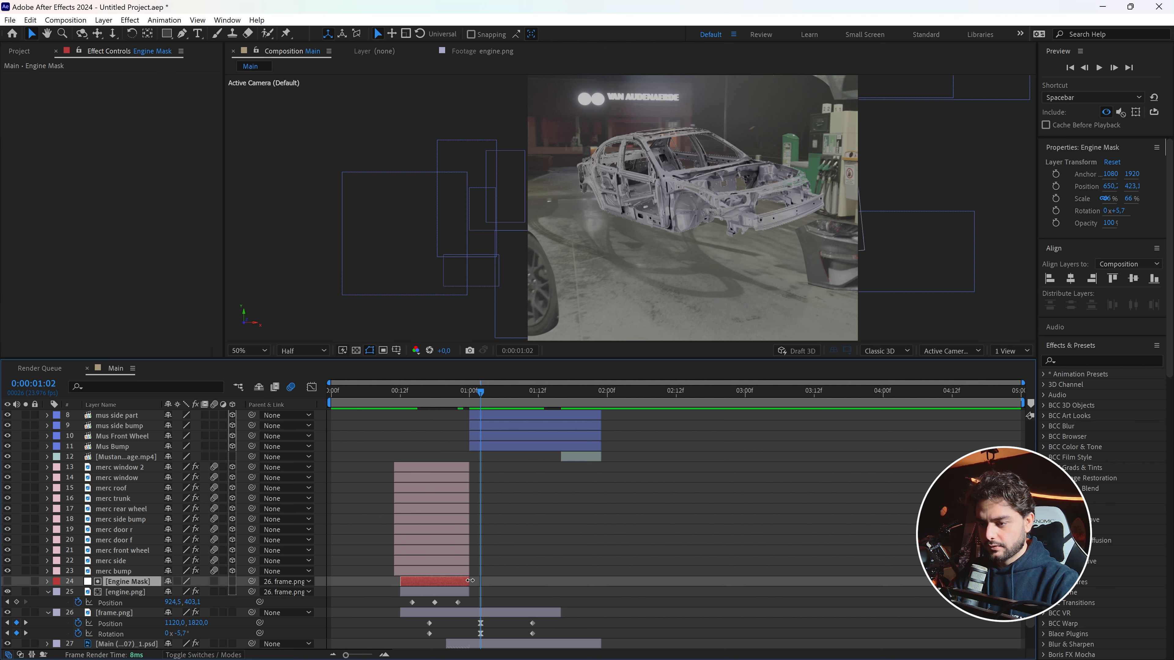
{"action": "left_click_drag", "start_coordinate": [469, 581], "coordinate": [560, 580]}
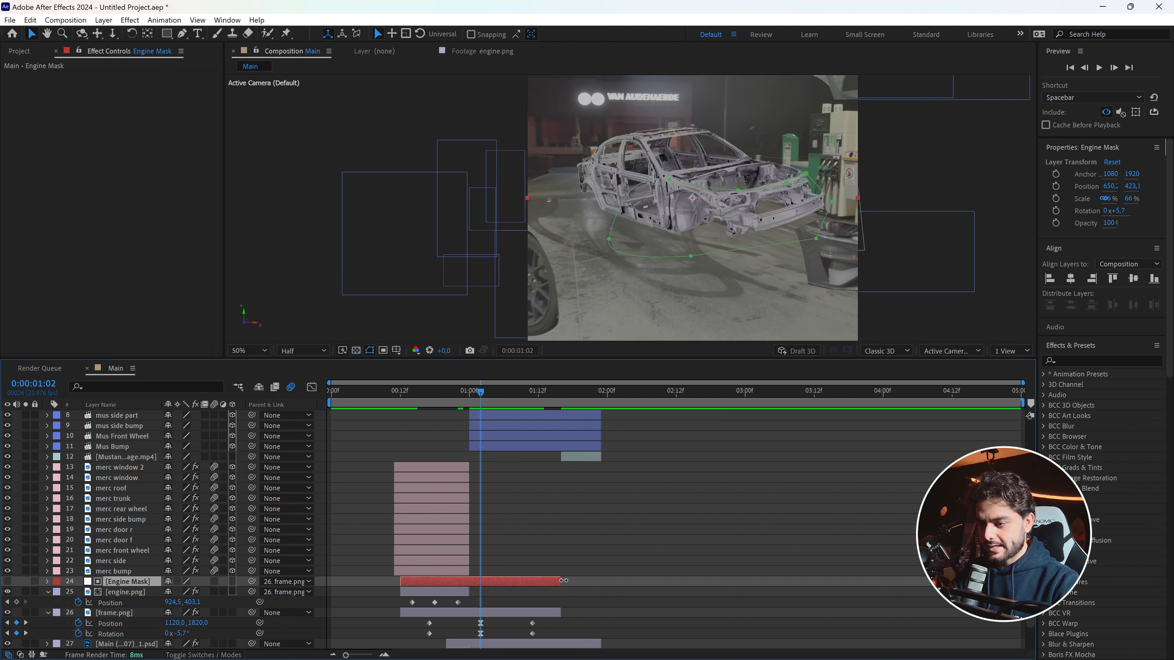
{"action": "left_click", "coordinate": [471, 590]}
{"action": "left_click_drag", "start_coordinate": [471, 590], "coordinate": [560, 592]}
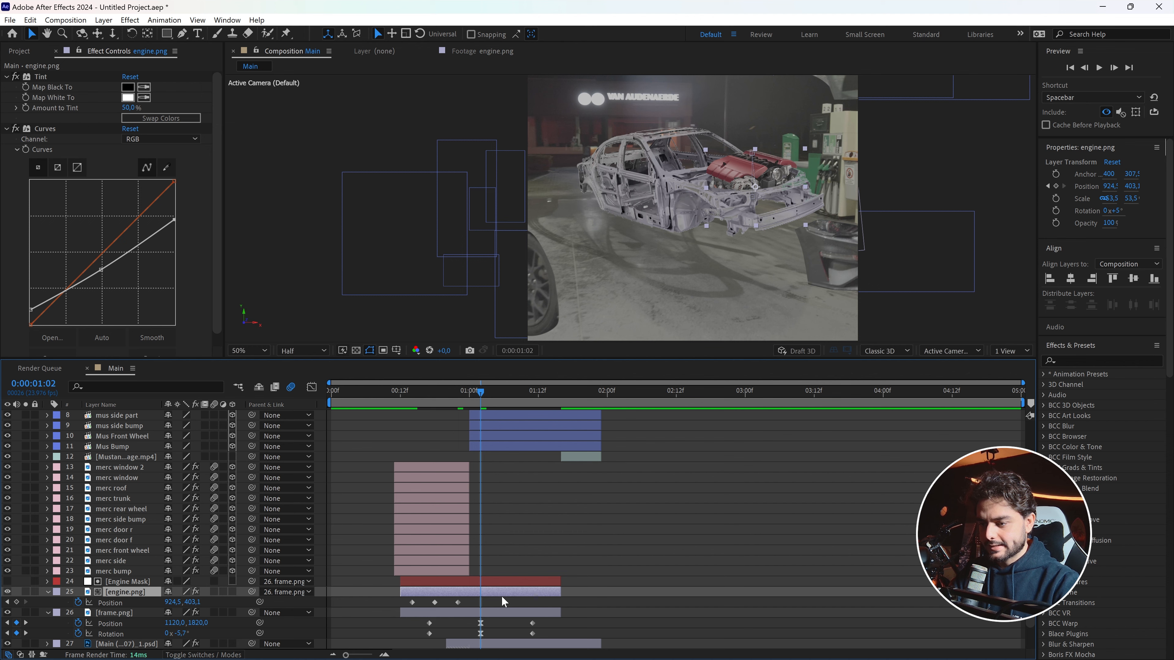
{"action": "left_click_drag", "start_coordinate": [397, 604], "coordinate": [515, 602]}
Trim the ends of all ten Mustang part layers and the lower Mustang_footage layer to 0:00:01:17, and move the top footage layer to start there.
{"action": "left_click_drag", "start_coordinate": [467, 393], "coordinate": [566, 430]}
{"action": "scroll", "coordinate": [590, 434], "scroll_direction": "up", "scroll_amount": 3}
{"action": "left_click", "coordinate": [590, 427]}
{"action": "key", "text": "Return"}
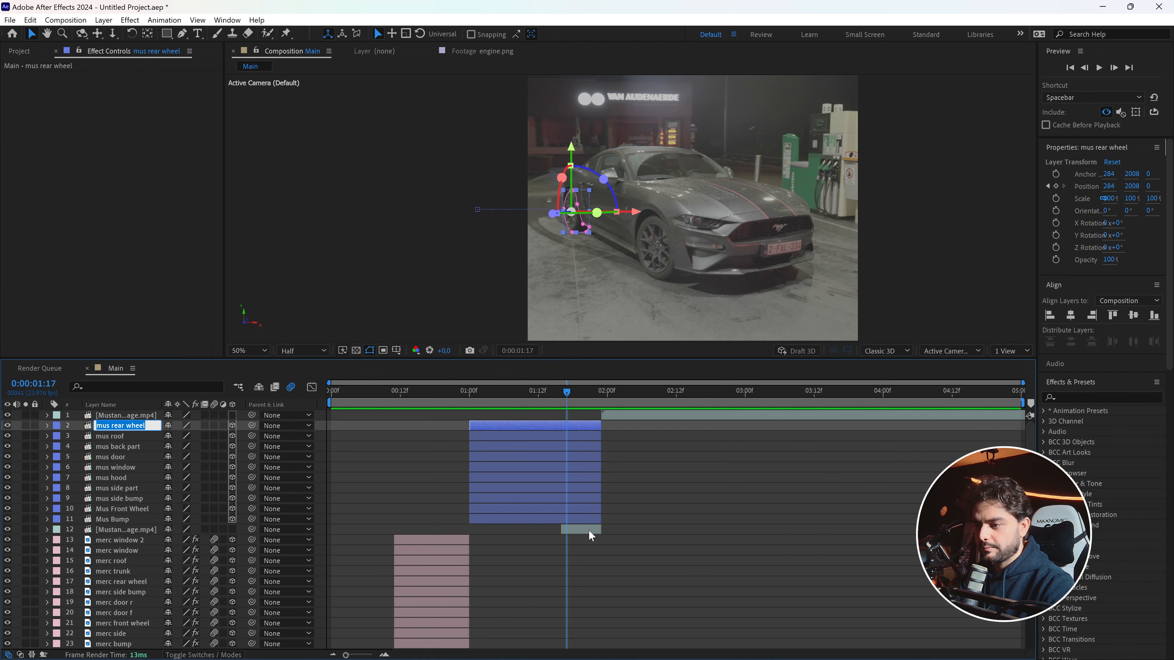
{"action": "left_click", "coordinate": [590, 531], "text": "shift"}
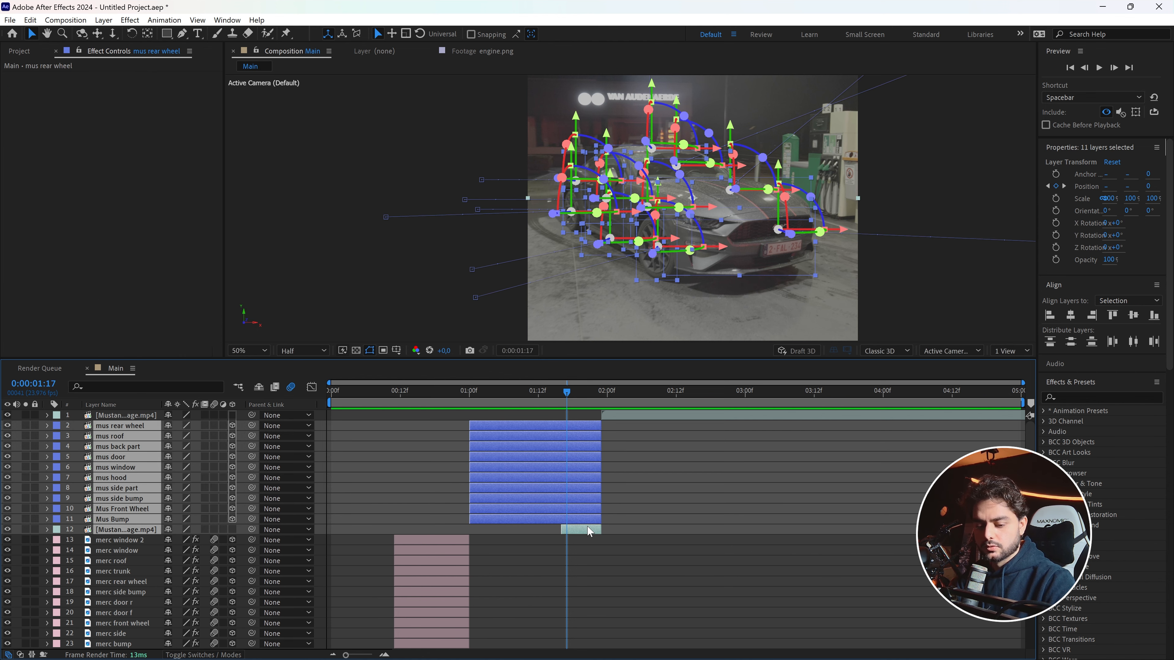
{"action": "key", "text": "alt+]"}
{"action": "left_click", "coordinate": [585, 518]}
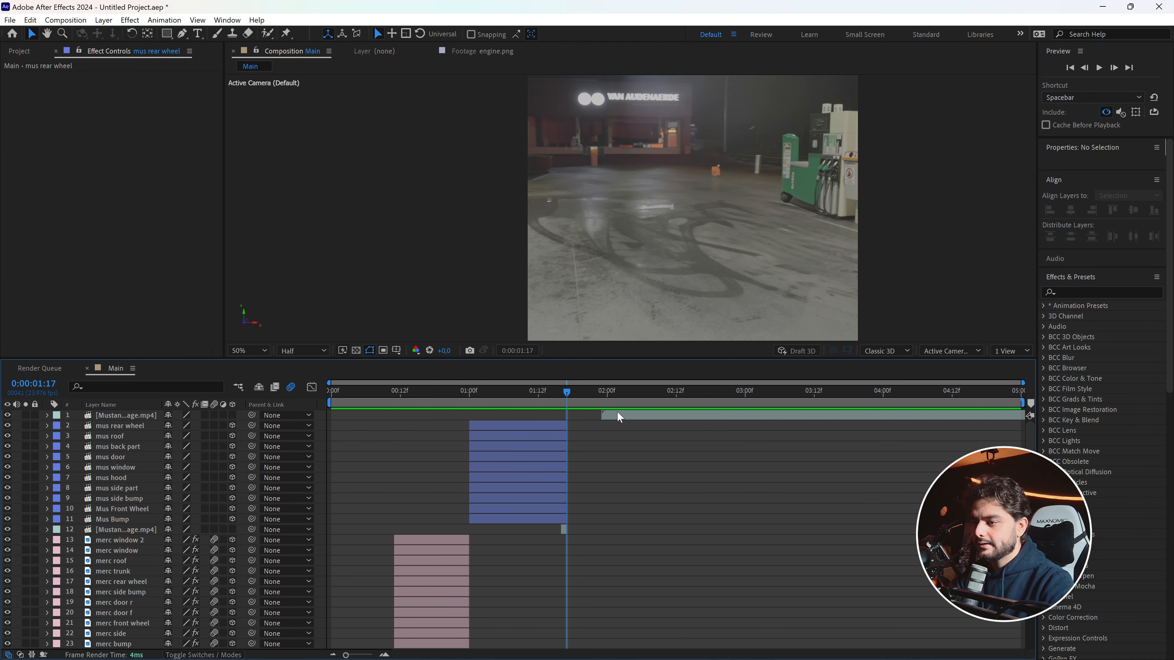
{"action": "left_click_drag", "start_coordinate": [617, 412], "coordinate": [582, 415]}
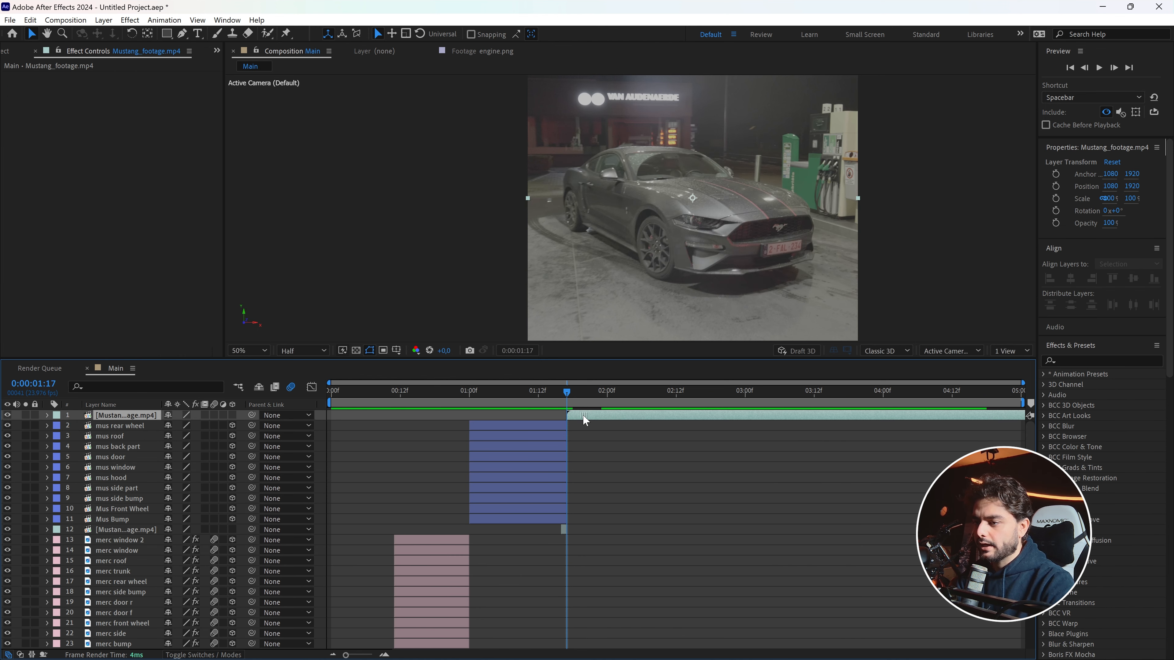